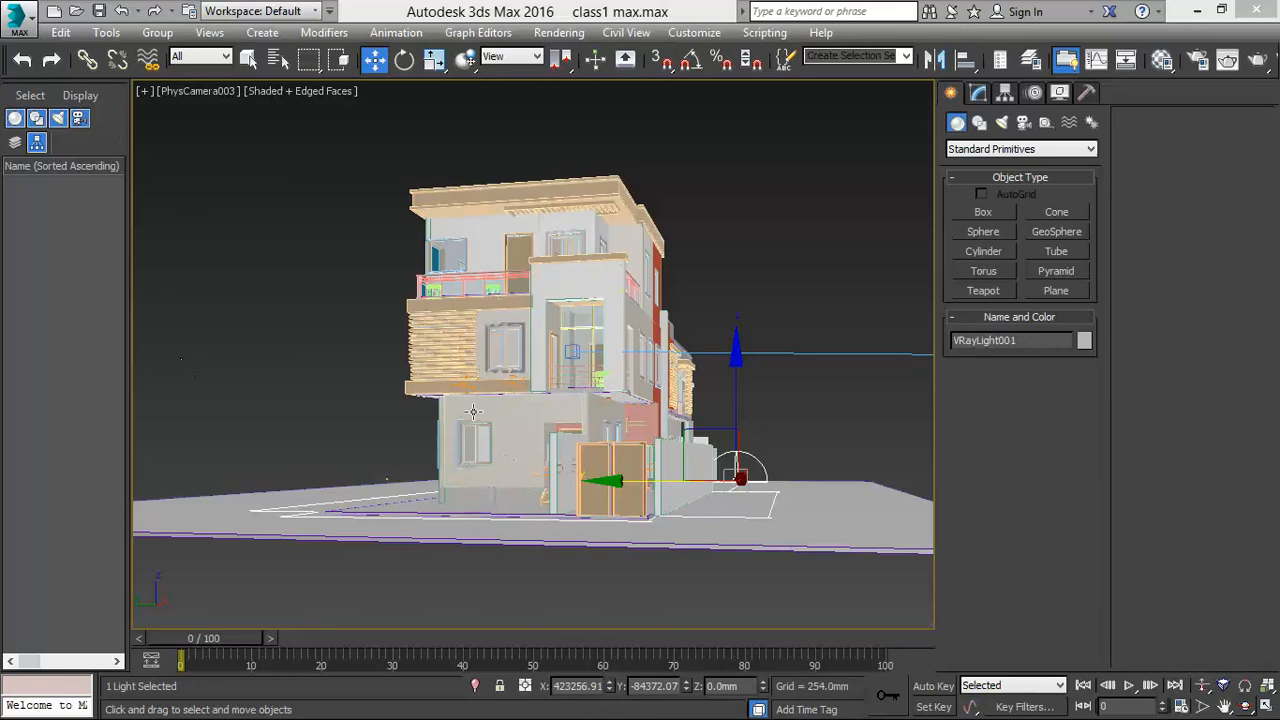
Delete the two door panels from the front gate, leaving the door frames in place.
left_click(600, 462)
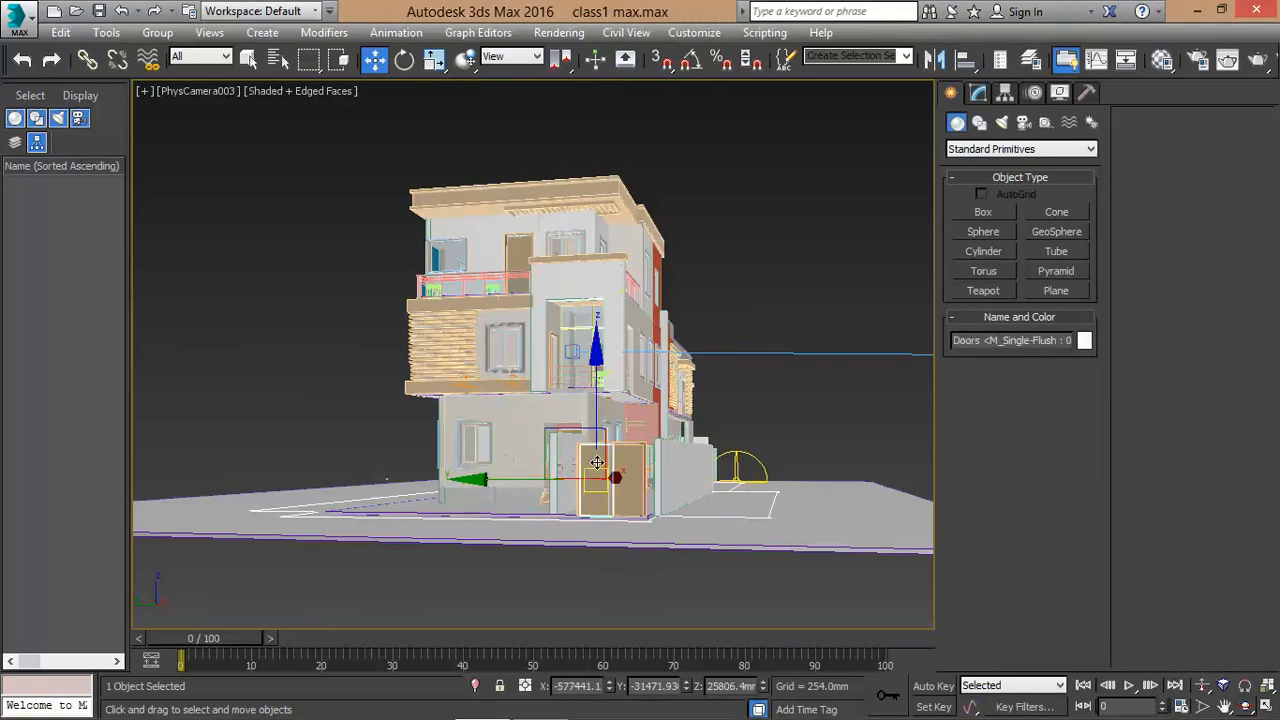
key("Delete")
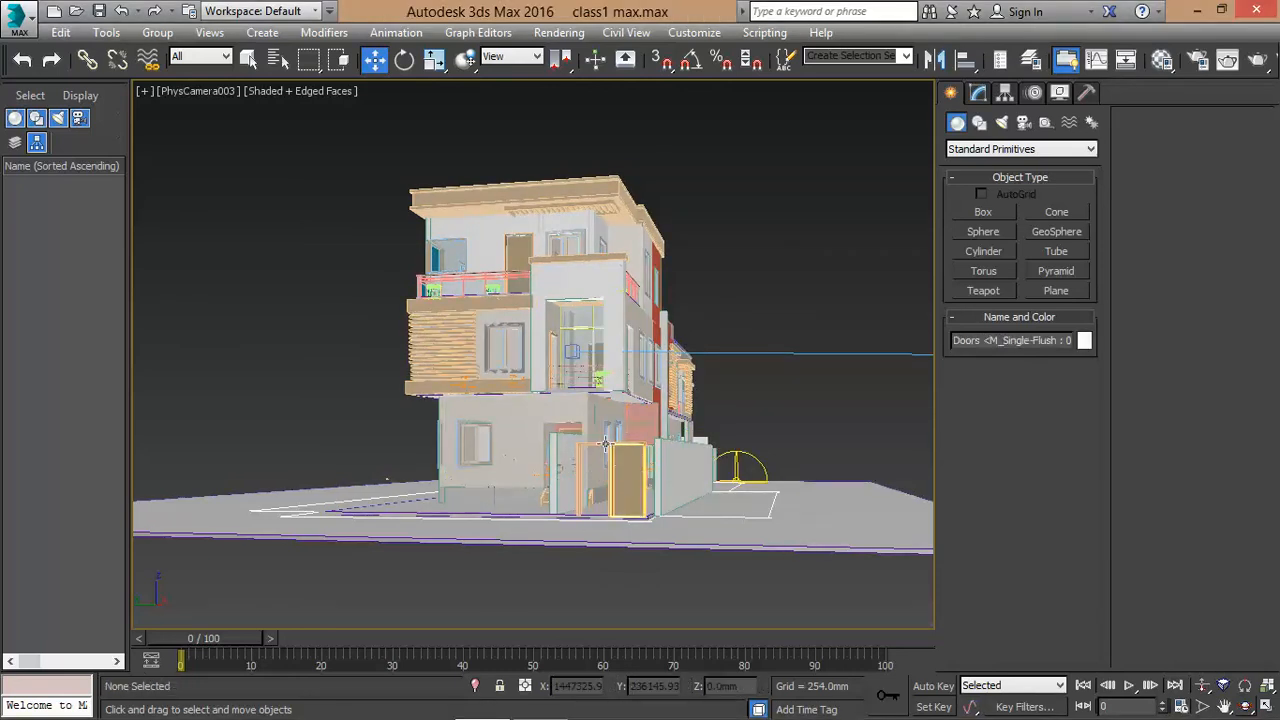
left_click(624, 500)
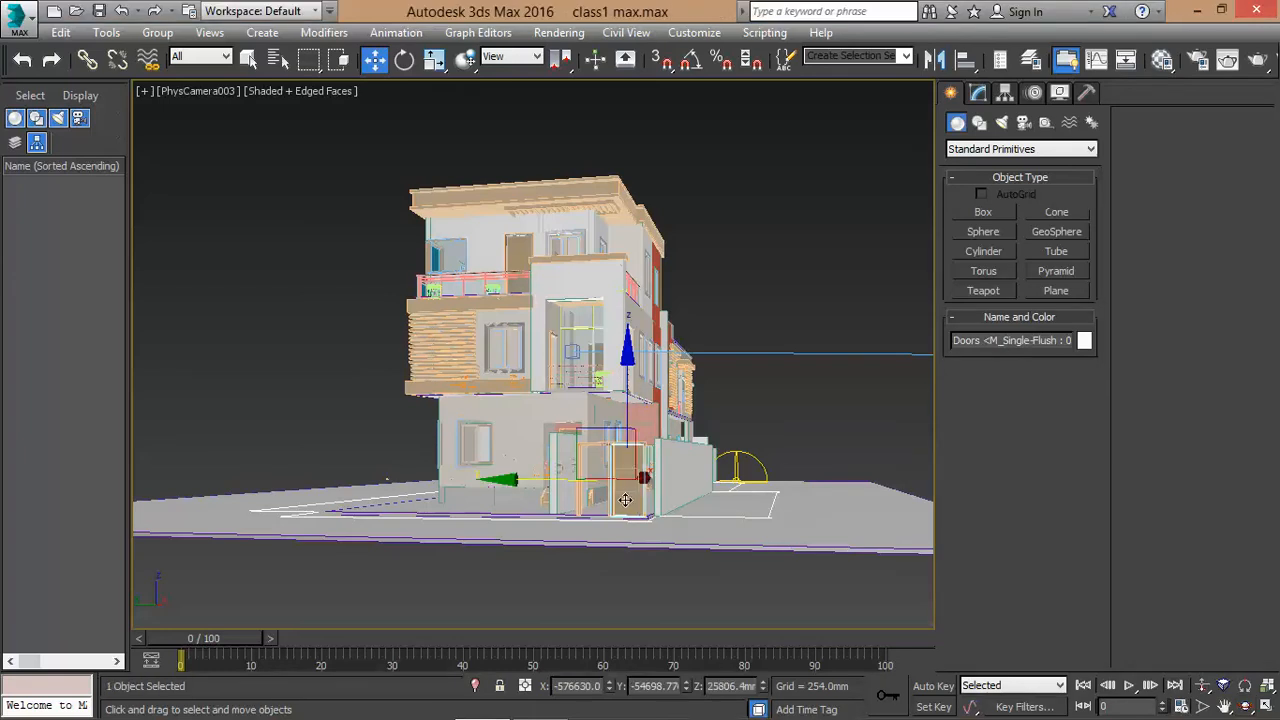
key("Delete")
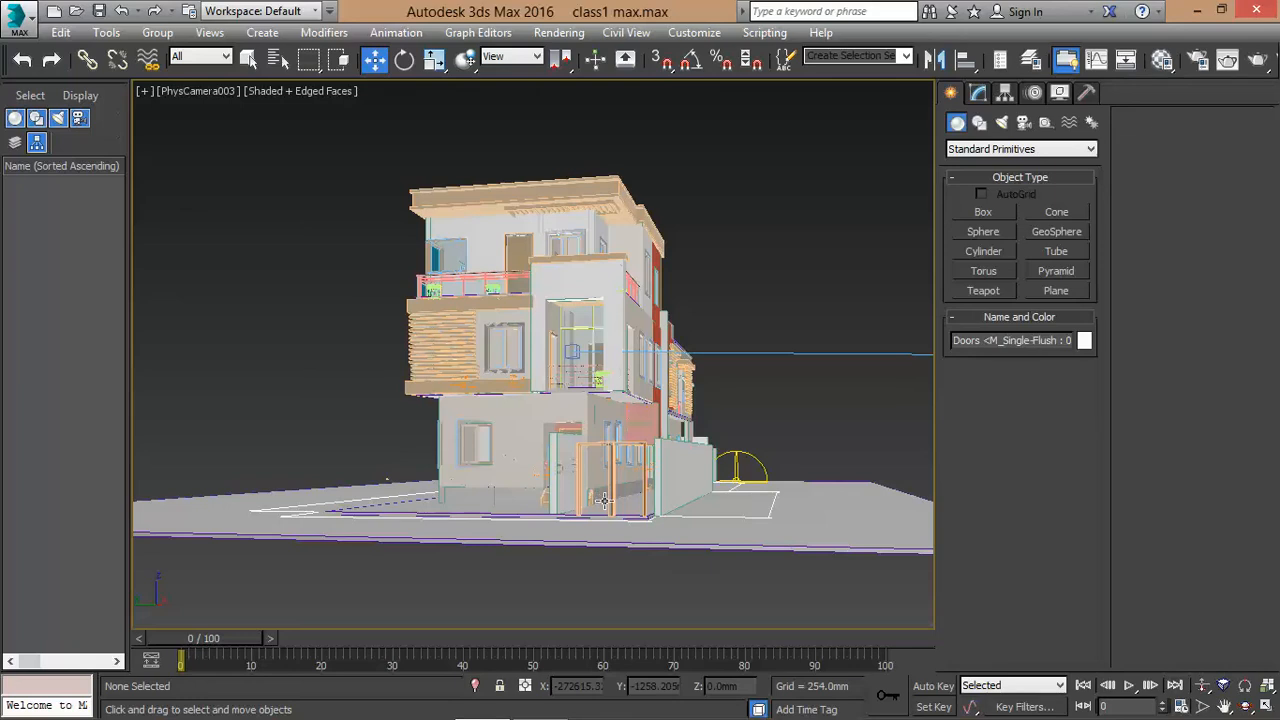
left_click(614, 508)
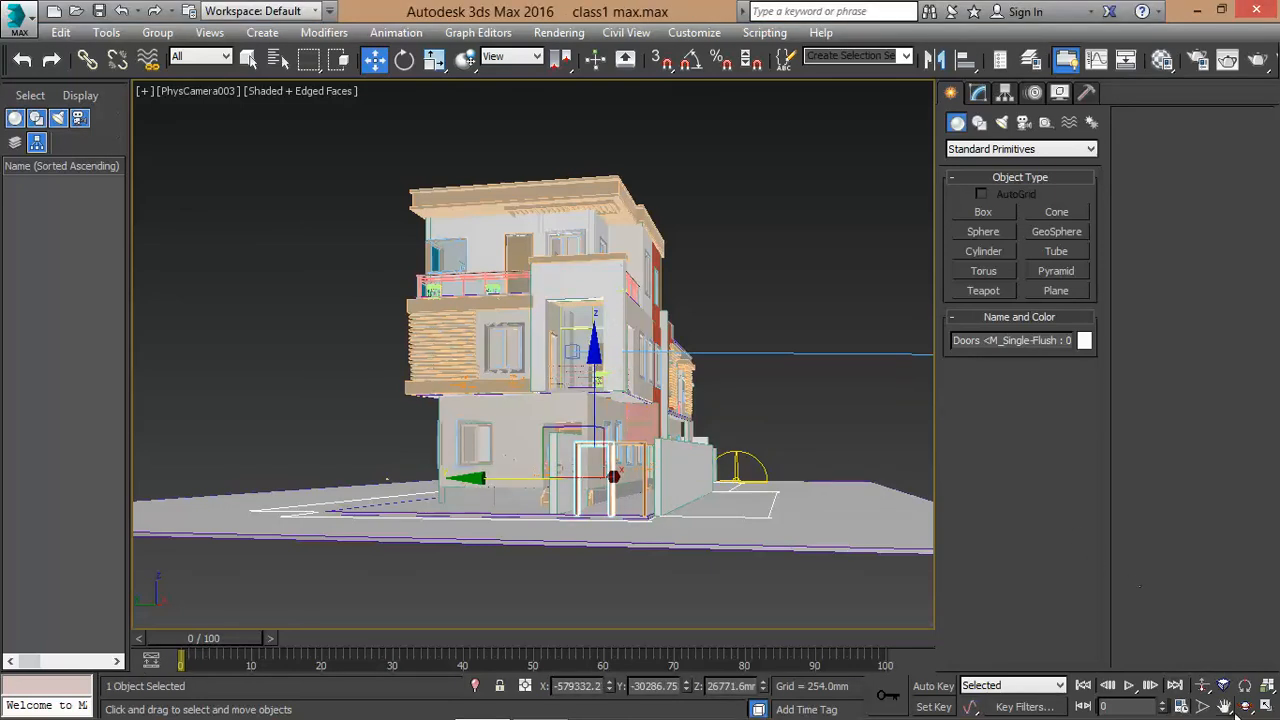
Truck the camera sideways and narrow its field of view so the house fills more of the frame.
left_click(1224, 706)
left_click_drag(821, 490, 793, 487)
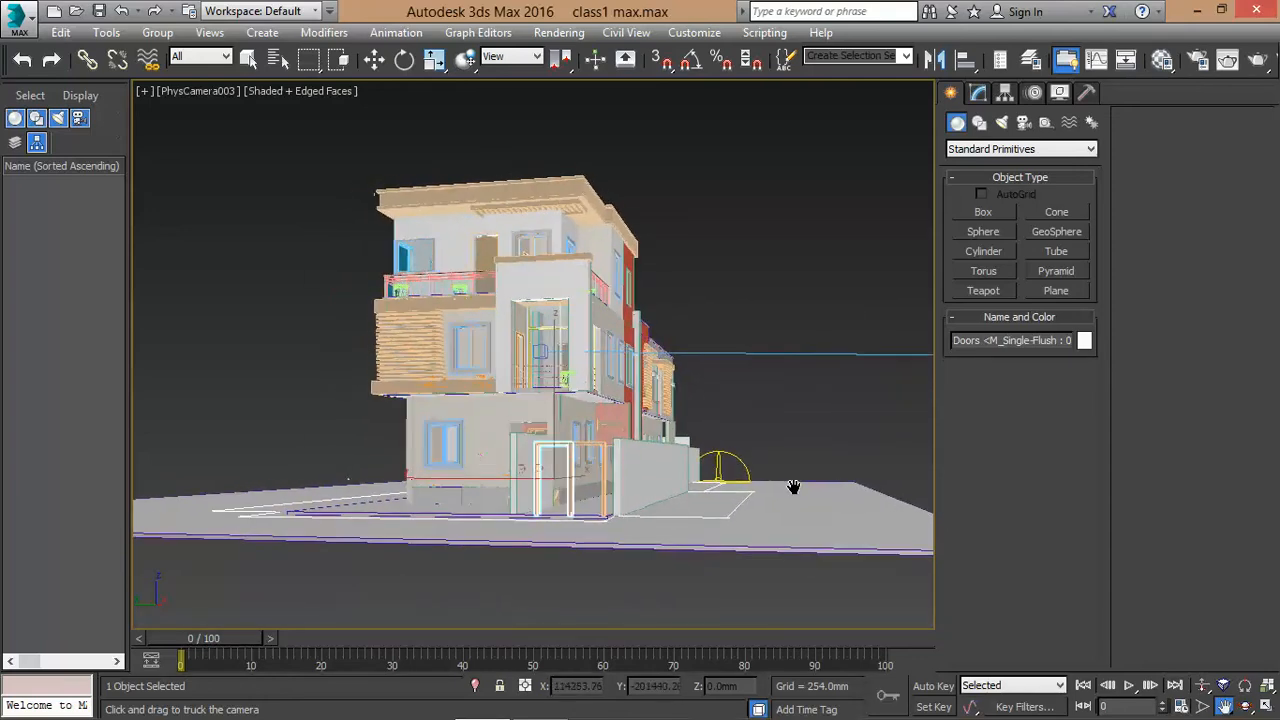
left_click(1202, 706)
left_click_drag(804, 557, 808, 509)
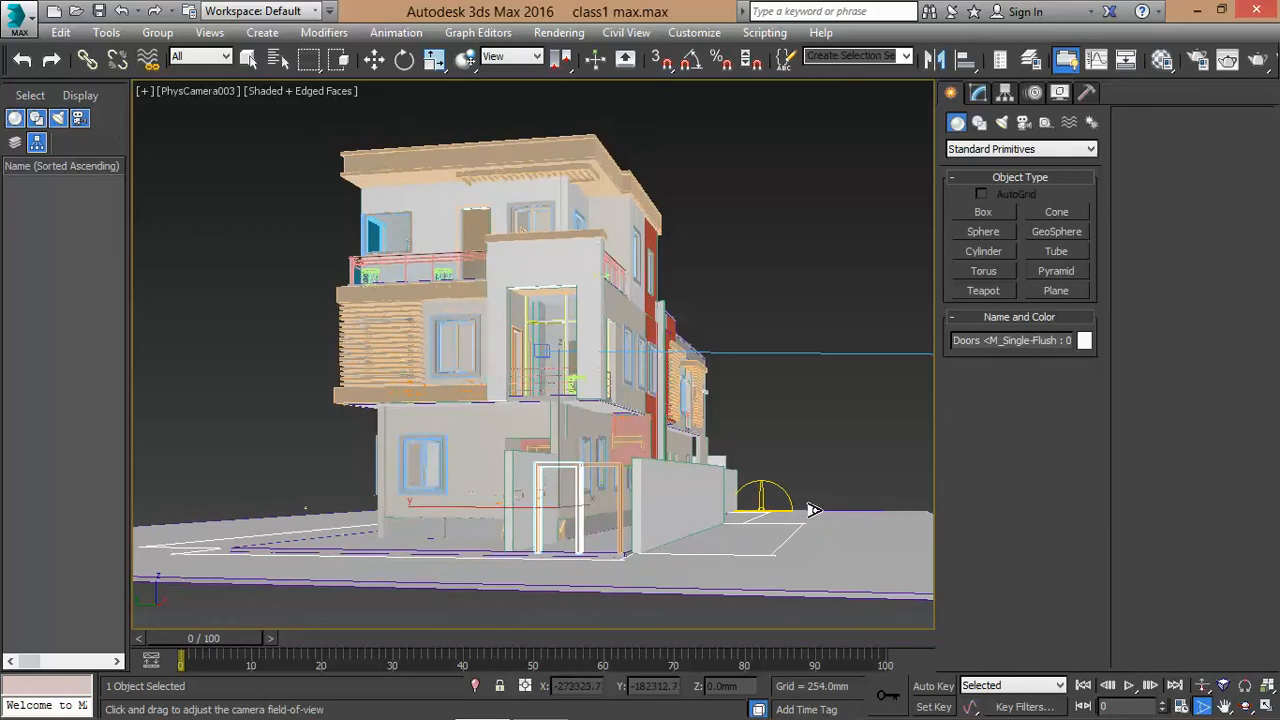
Turn on Auto Vertical Tilt Correction in the perspective control settings of PhysCamera003 and deselect the camera.
key("w")
left_click(185, 91)
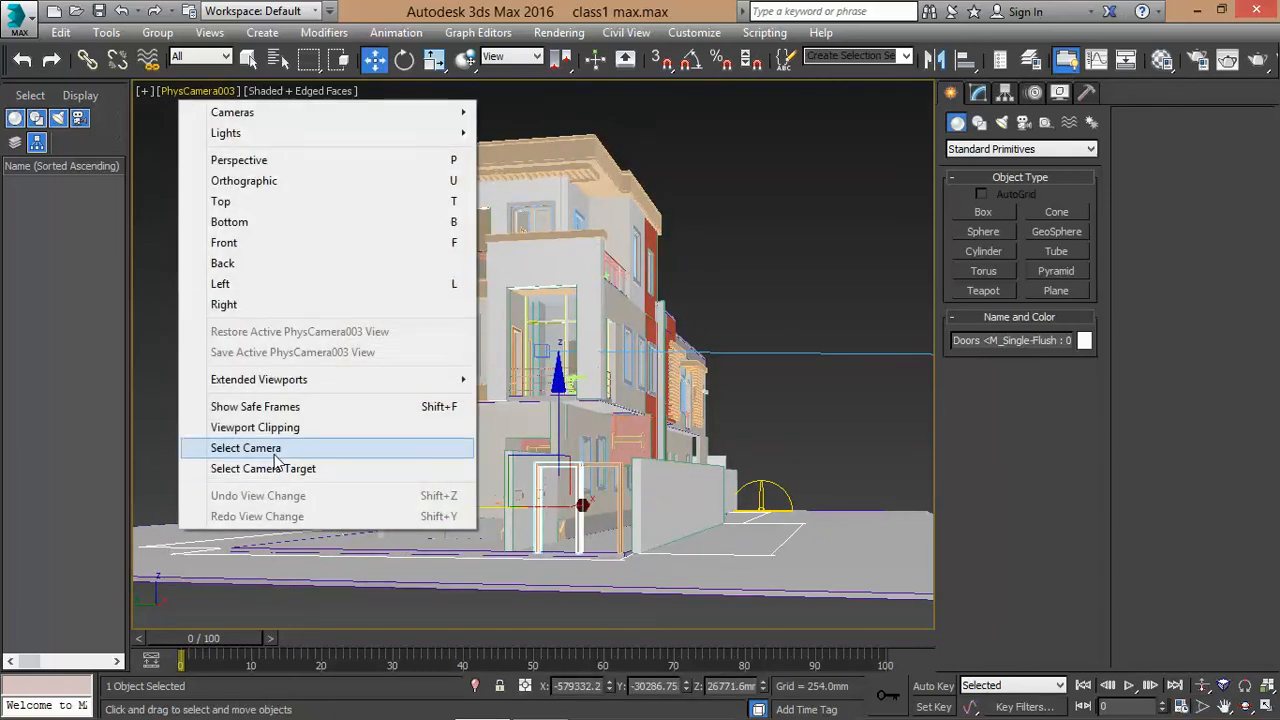
left_click(275, 455)
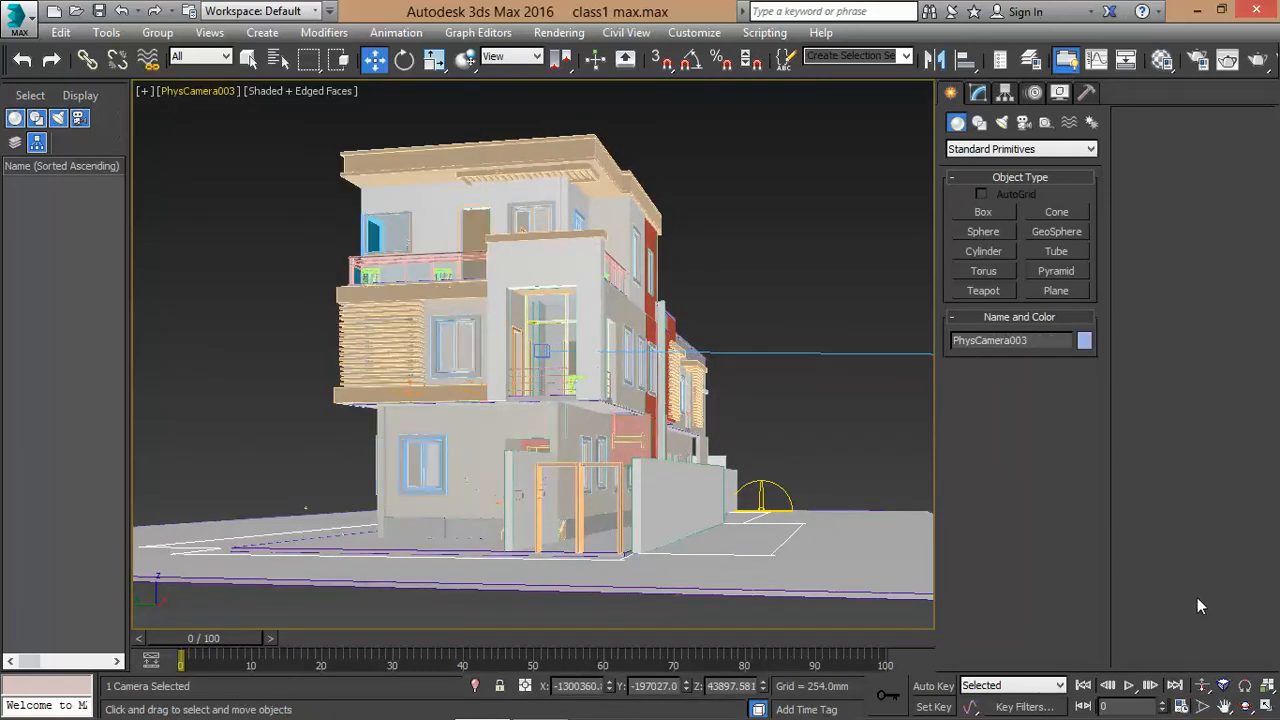
left_click(984, 93)
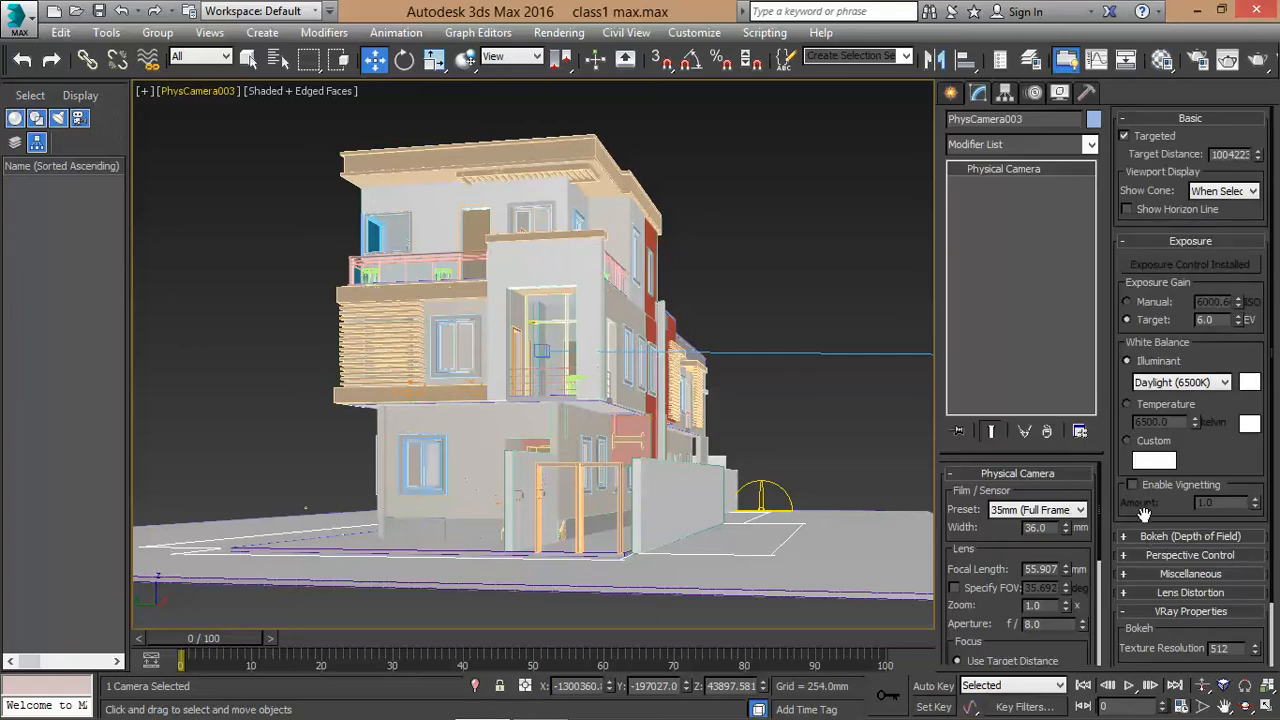
scroll(1003, 592, "down", 3)
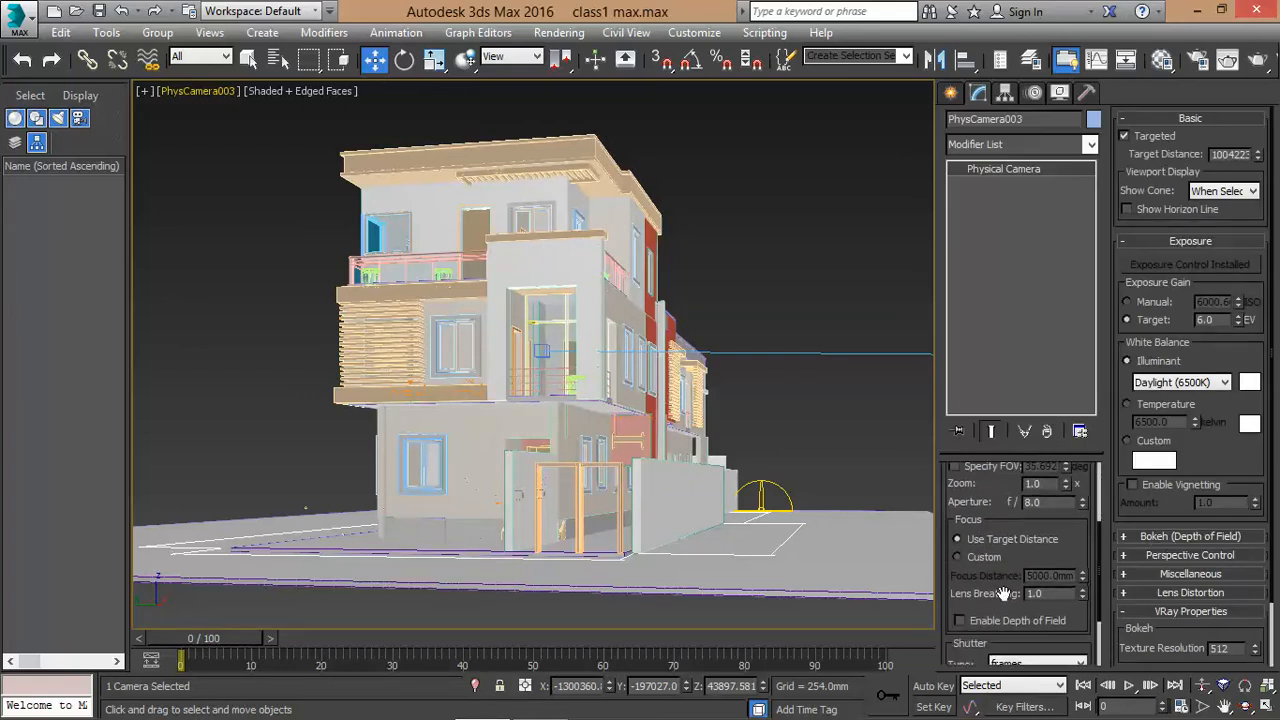
scroll(1003, 592, "down", 4)
scroll(1155, 601, "up", 5)
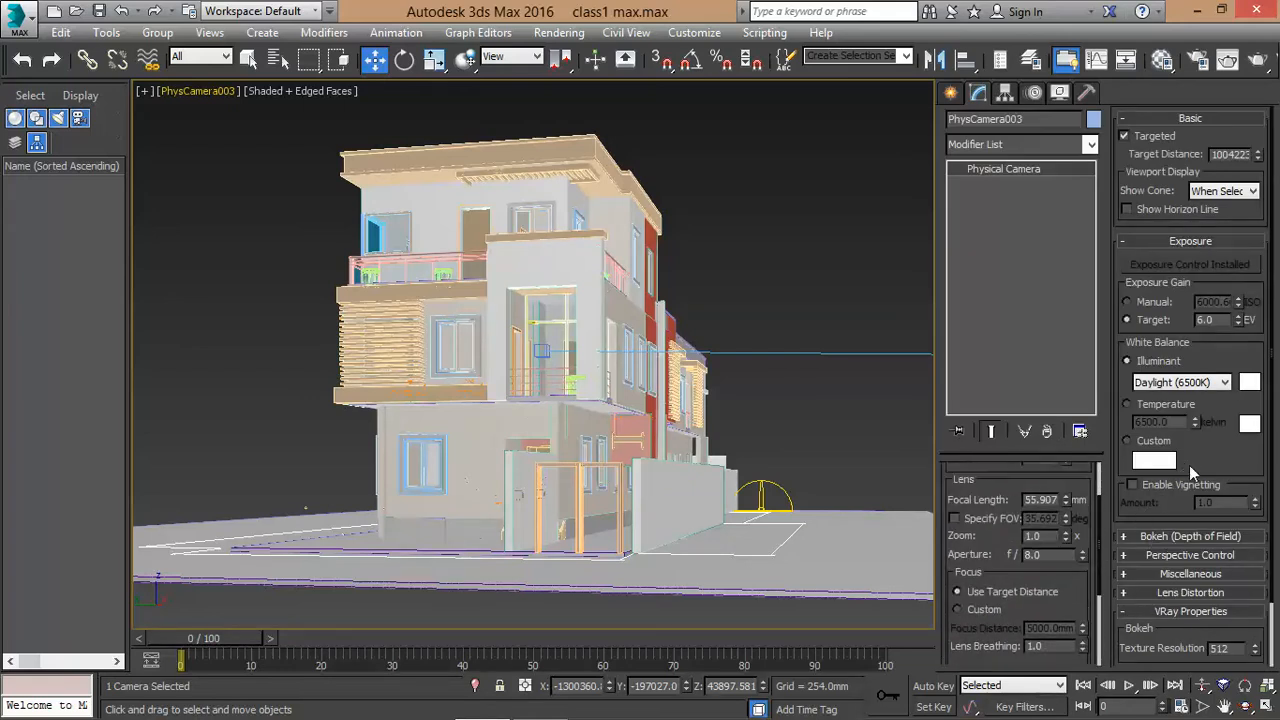
scroll(1200, 490, "down", 2)
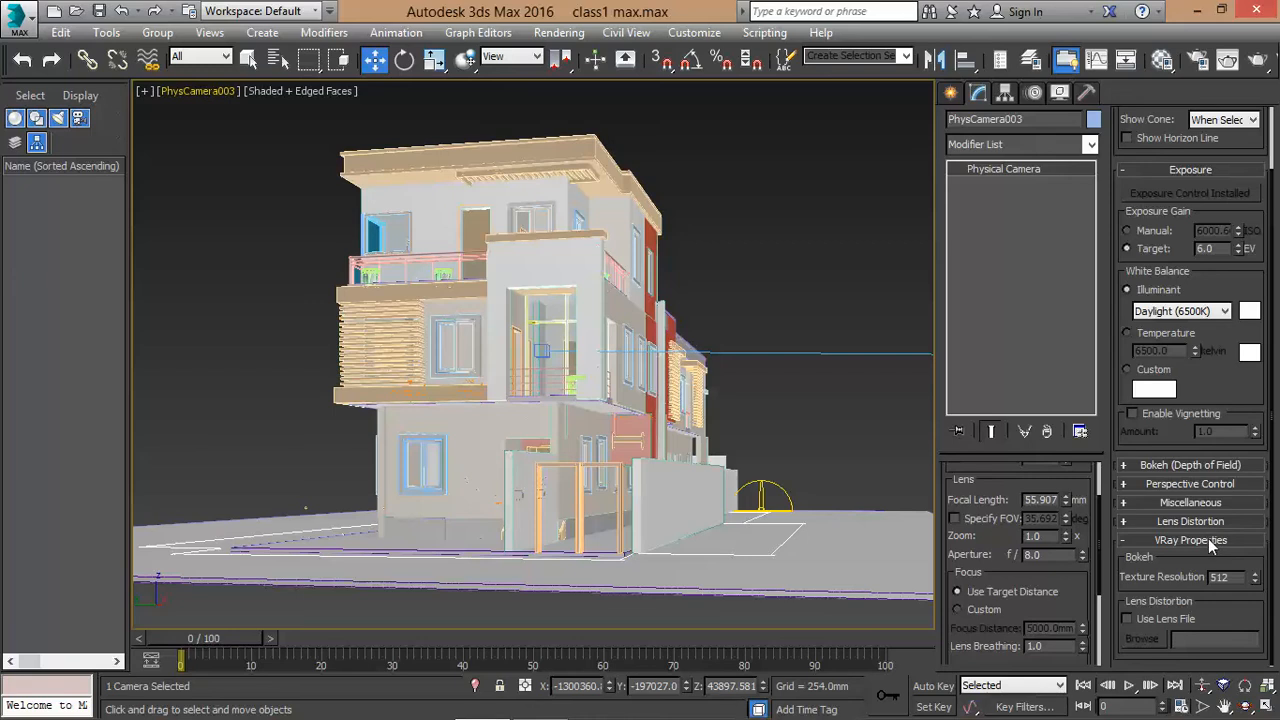
scroll(1197, 573, "up", 2)
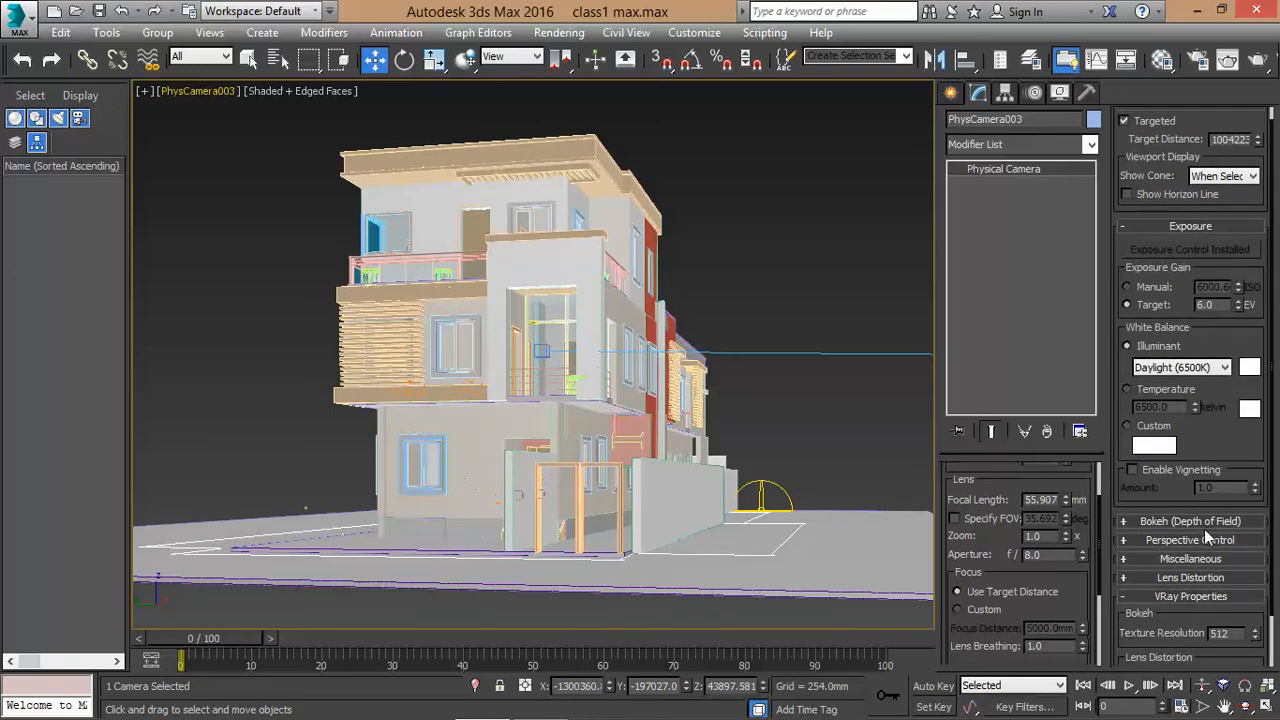
left_click(1204, 539)
left_click(1128, 649)
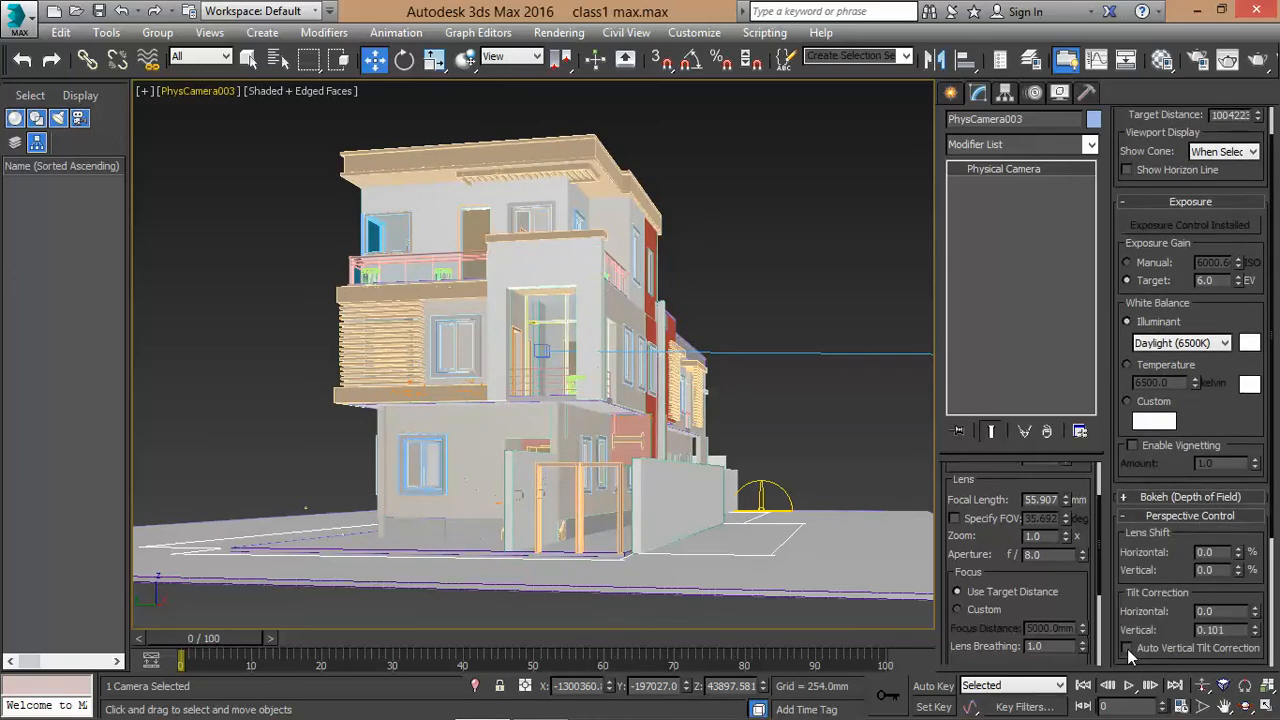
left_click(1127, 648)
left_click(1127, 648)
left_click(1127, 648)
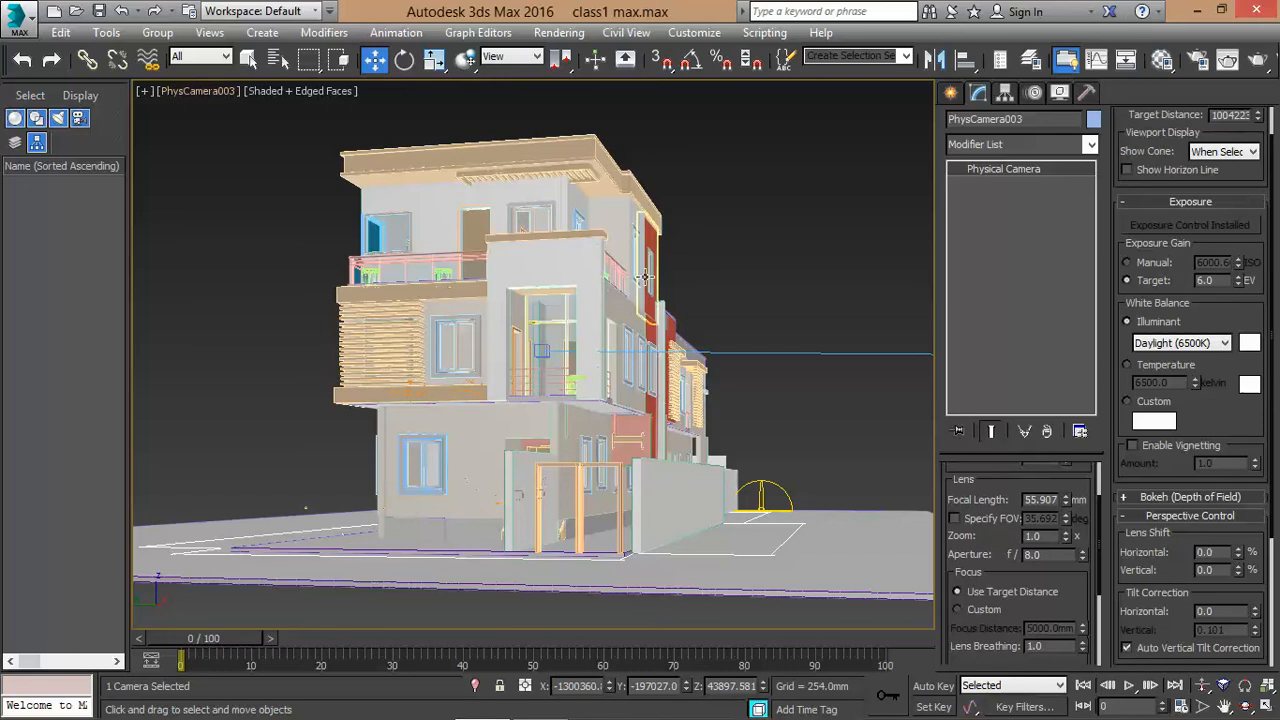
left_click(722, 216)
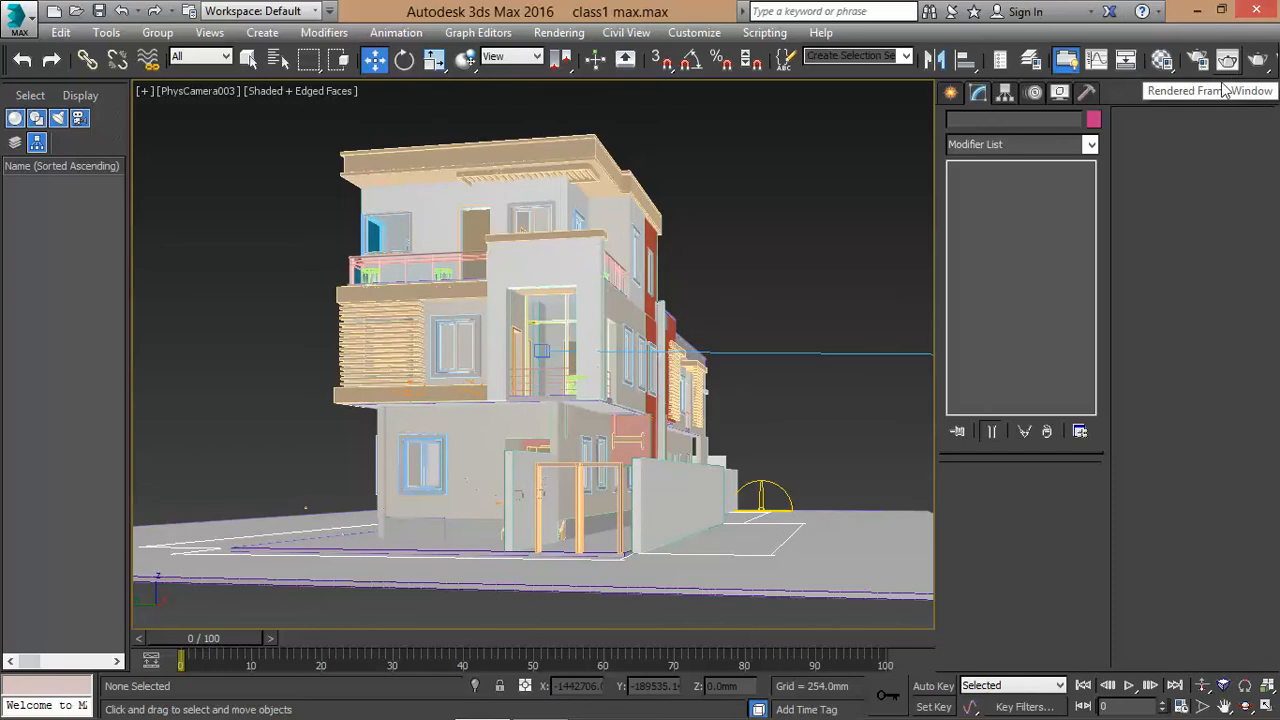
Open the render setup and look through the available renderers, keeping V-Ray Adv 3.20.02.
left_click(1261, 64)
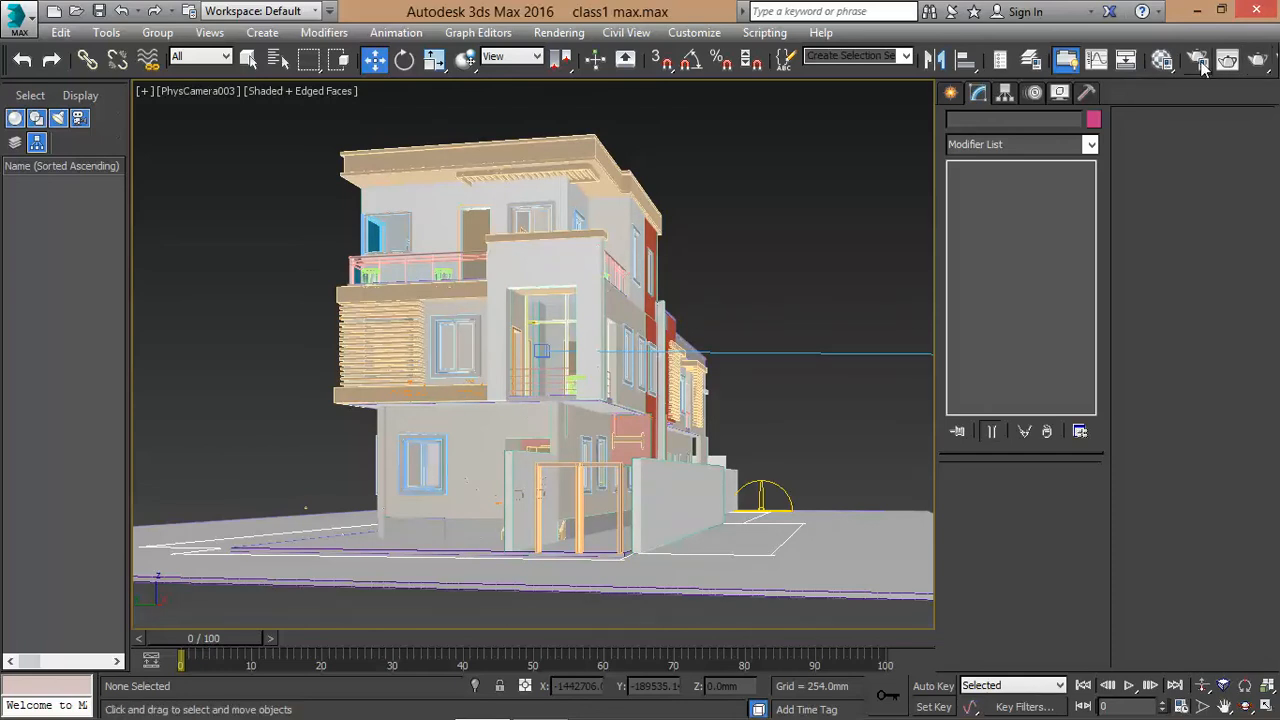
left_click(1203, 62)
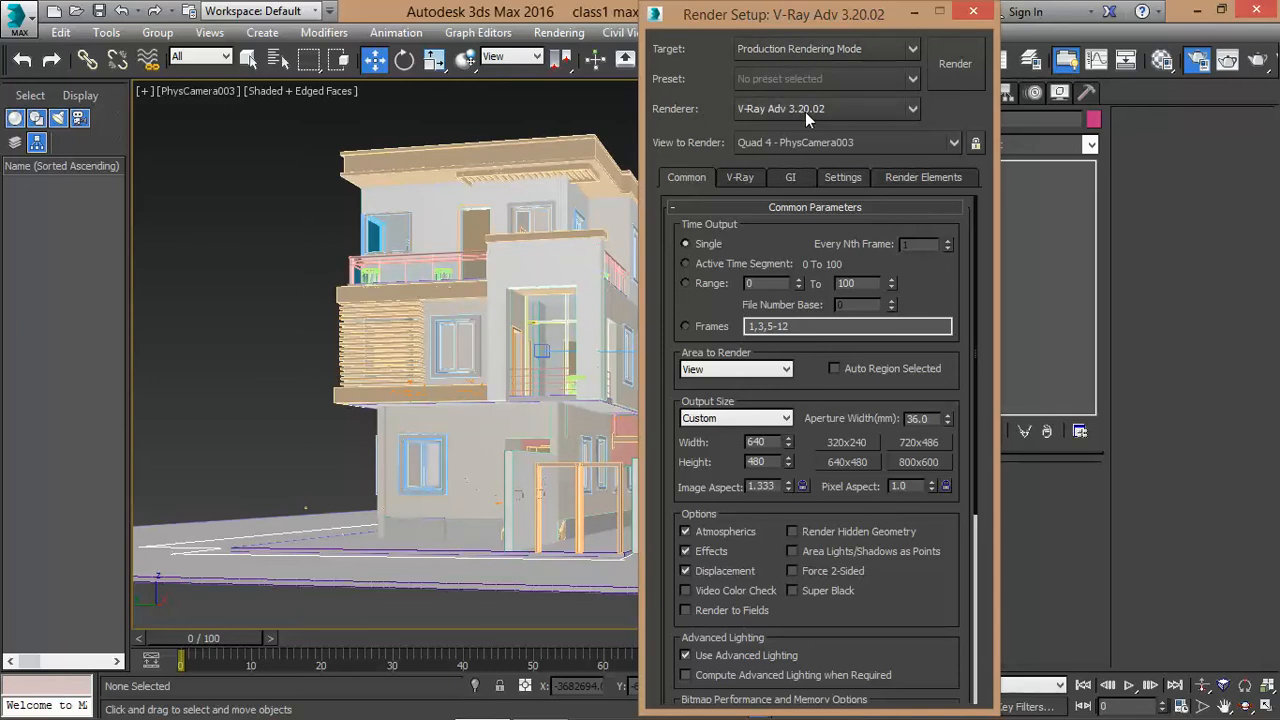
left_click(912, 108)
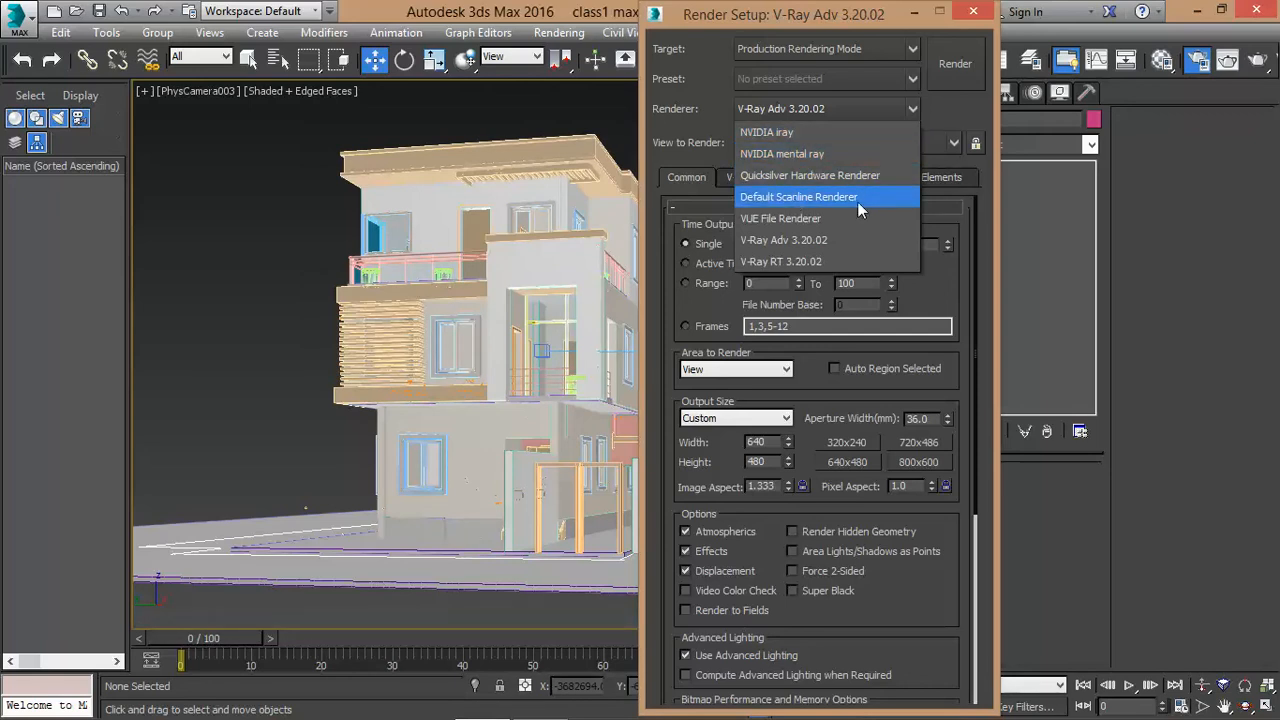
left_click(995, 215)
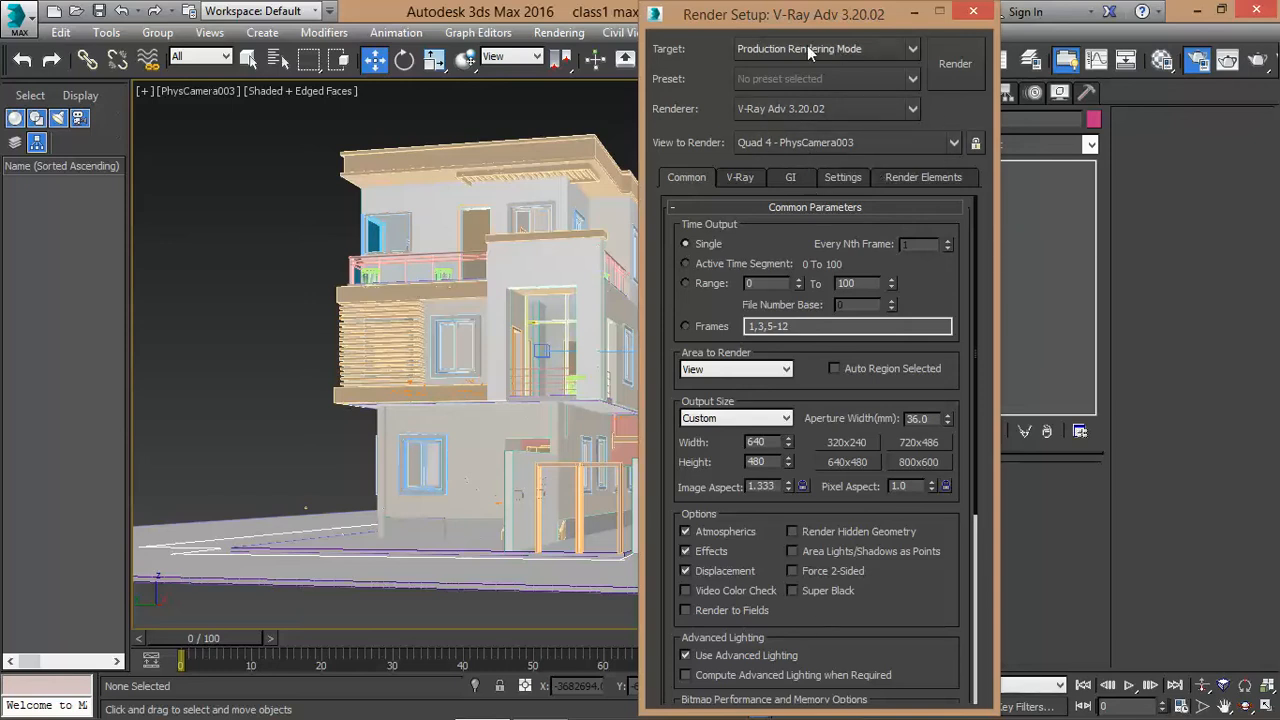
Expand the Assign Renderer section and check the renderers assigned for production, the material editor and ActiveShade.
left_click_drag(848, 642, 857, 344)
left_click(827, 692)
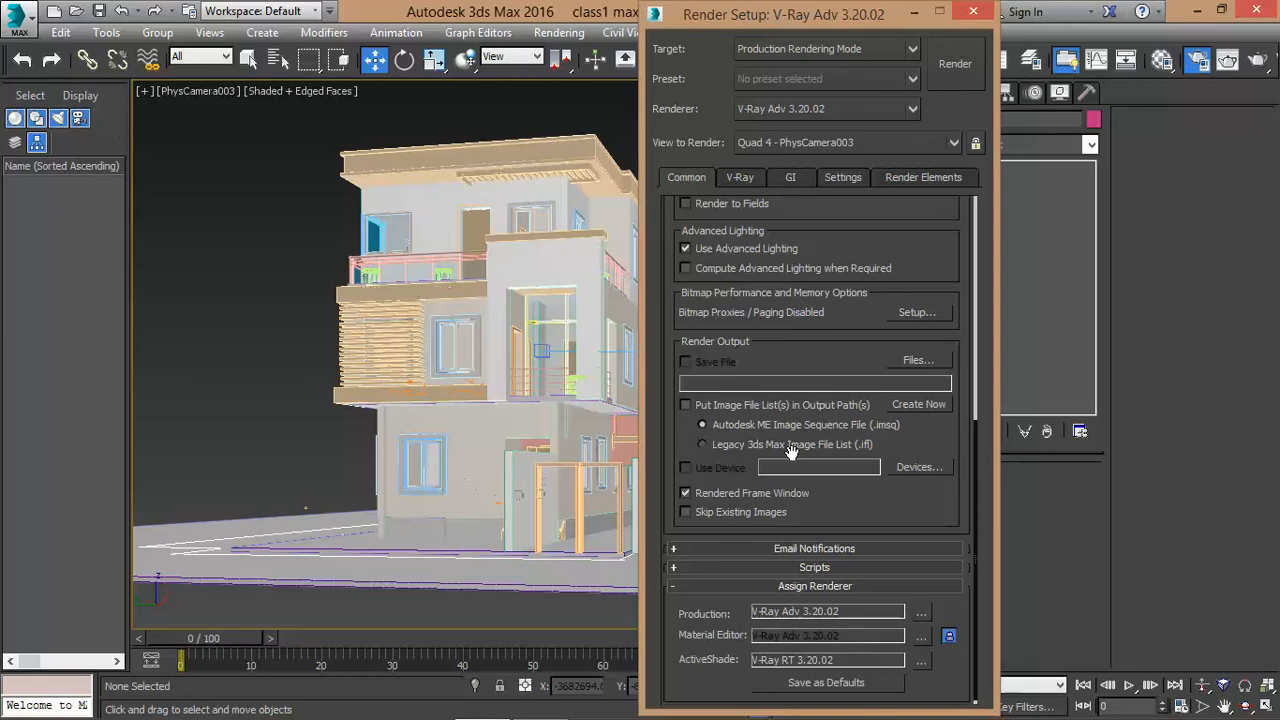
scroll(752, 481, "up", 5)
scroll(696, 210, "up", 1)
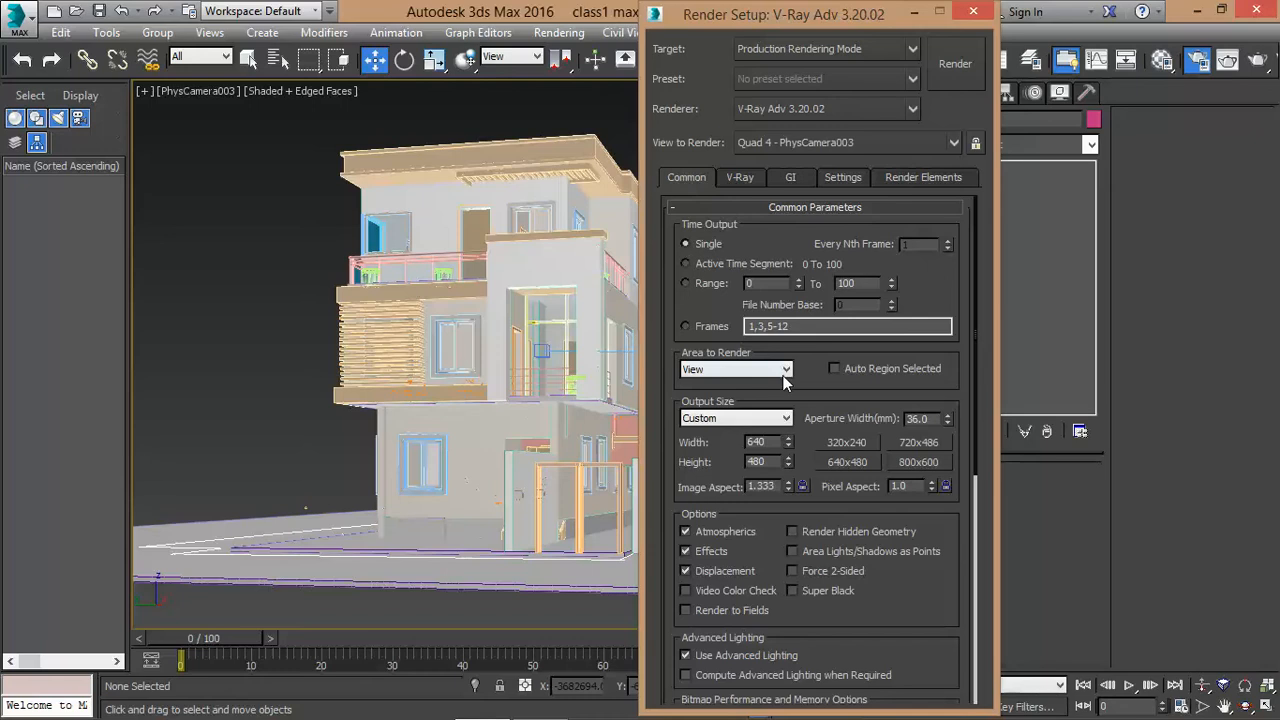
Look through the output size presets and keep Custom as the render output size.
left_click_drag(801, 381, 802, 361)
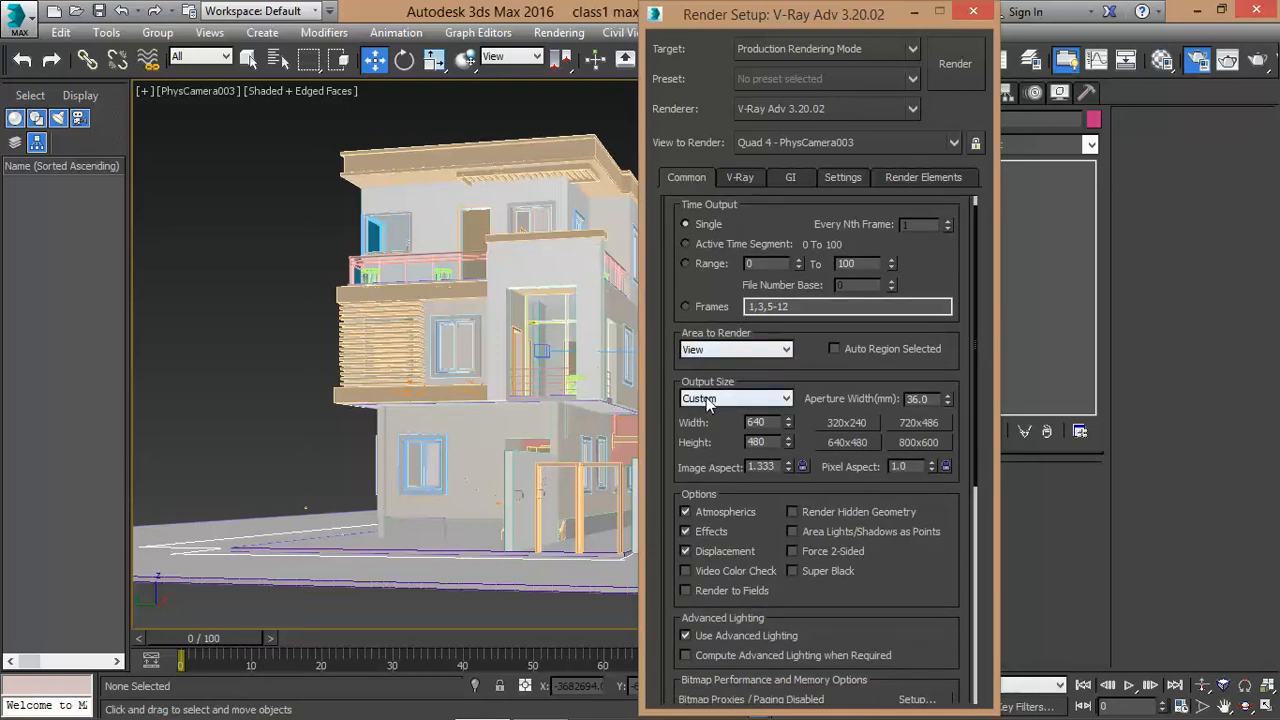
left_click(787, 399)
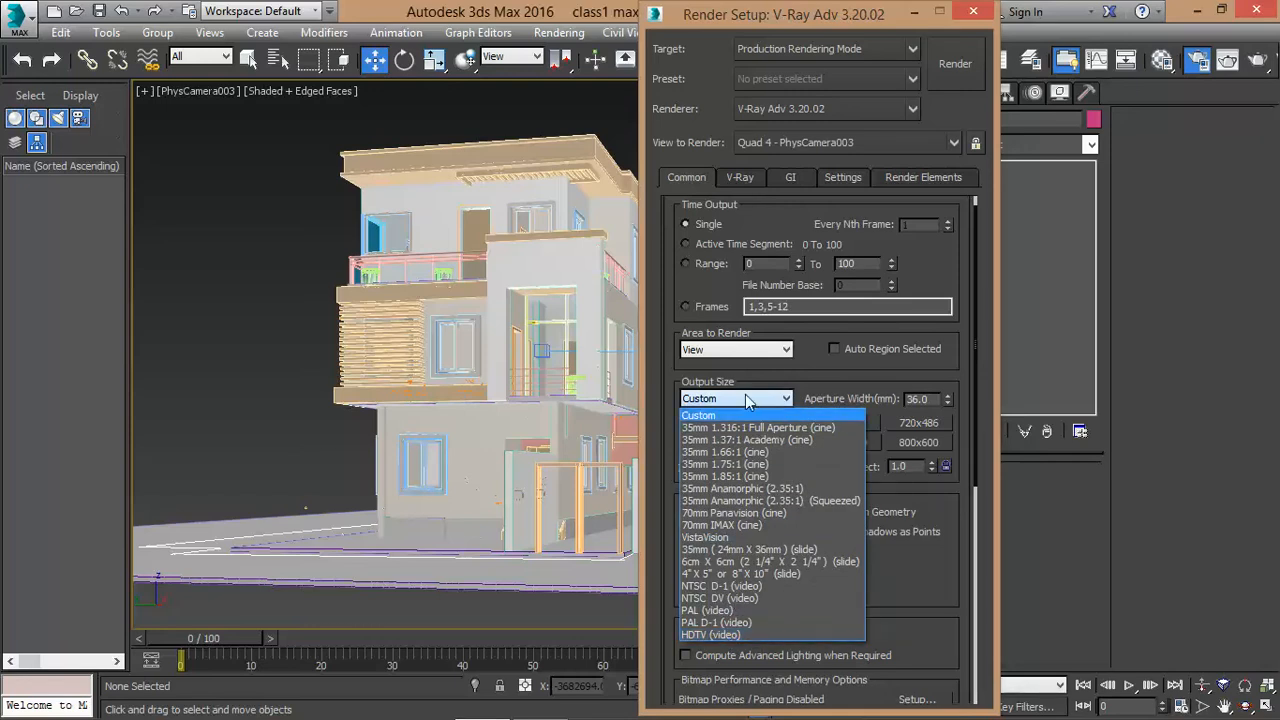
left_click(705, 415)
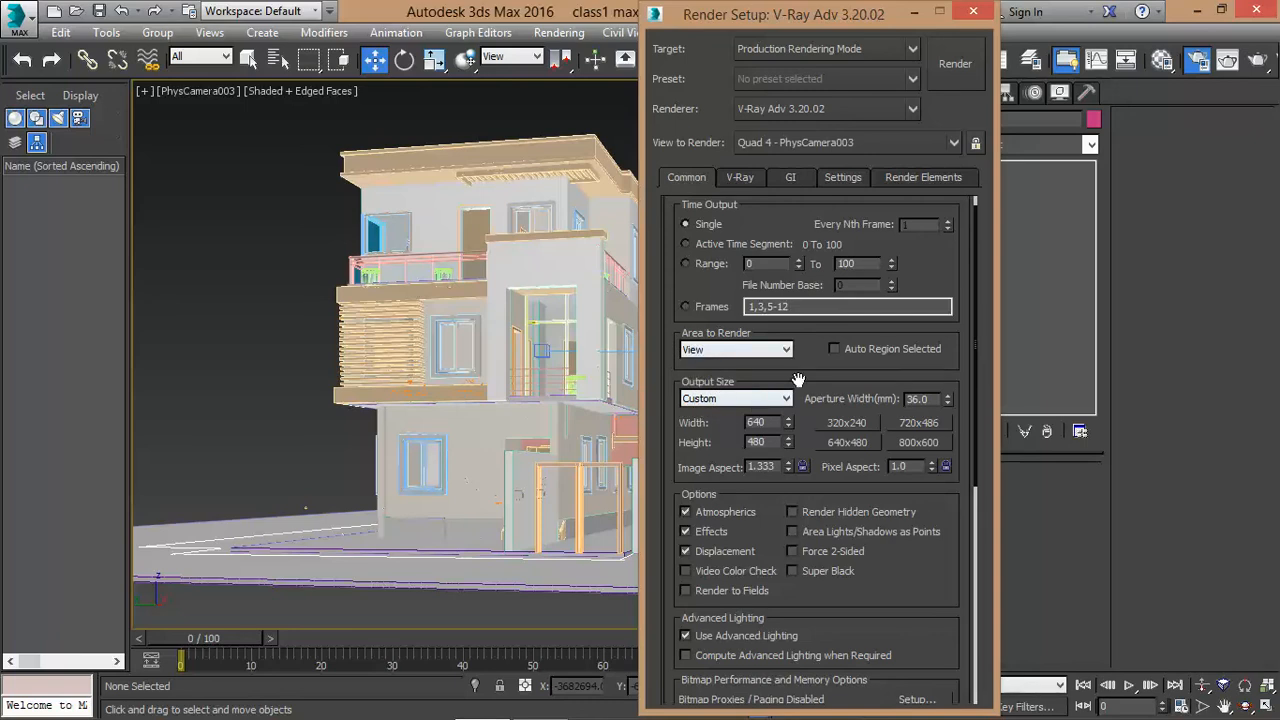
Examine the common render options, advanced lighting and render output settings, including the output file dialog, without choosing a file.
scroll(801, 383, "down", 3)
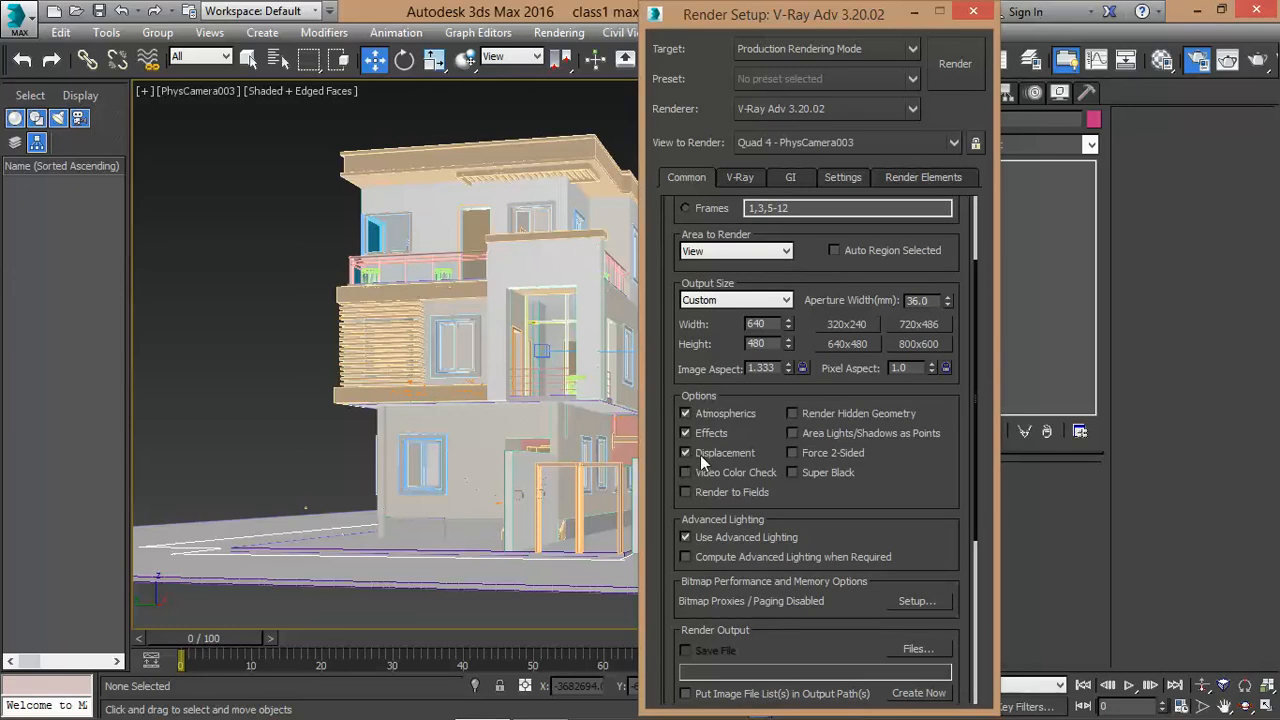
left_click_drag(870, 488, 891, 386)
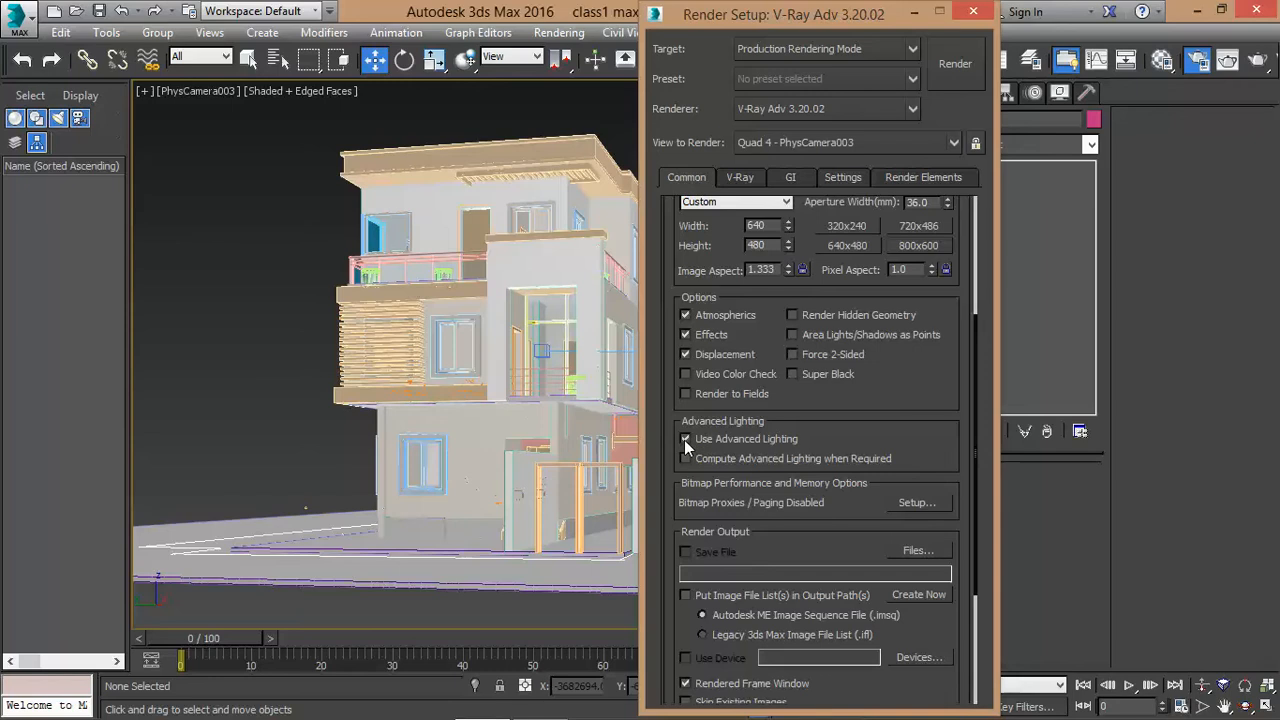
left_click_drag(815, 535, 853, 349)
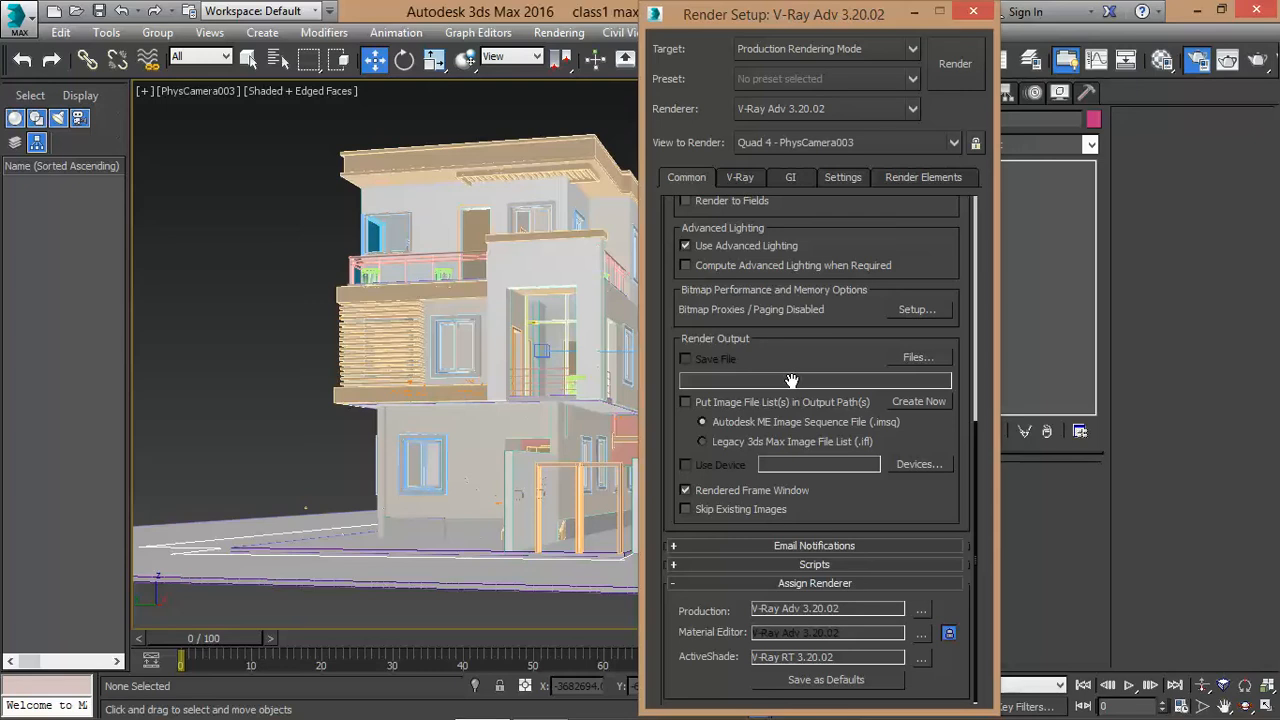
left_click(686, 402)
left_click(935, 357)
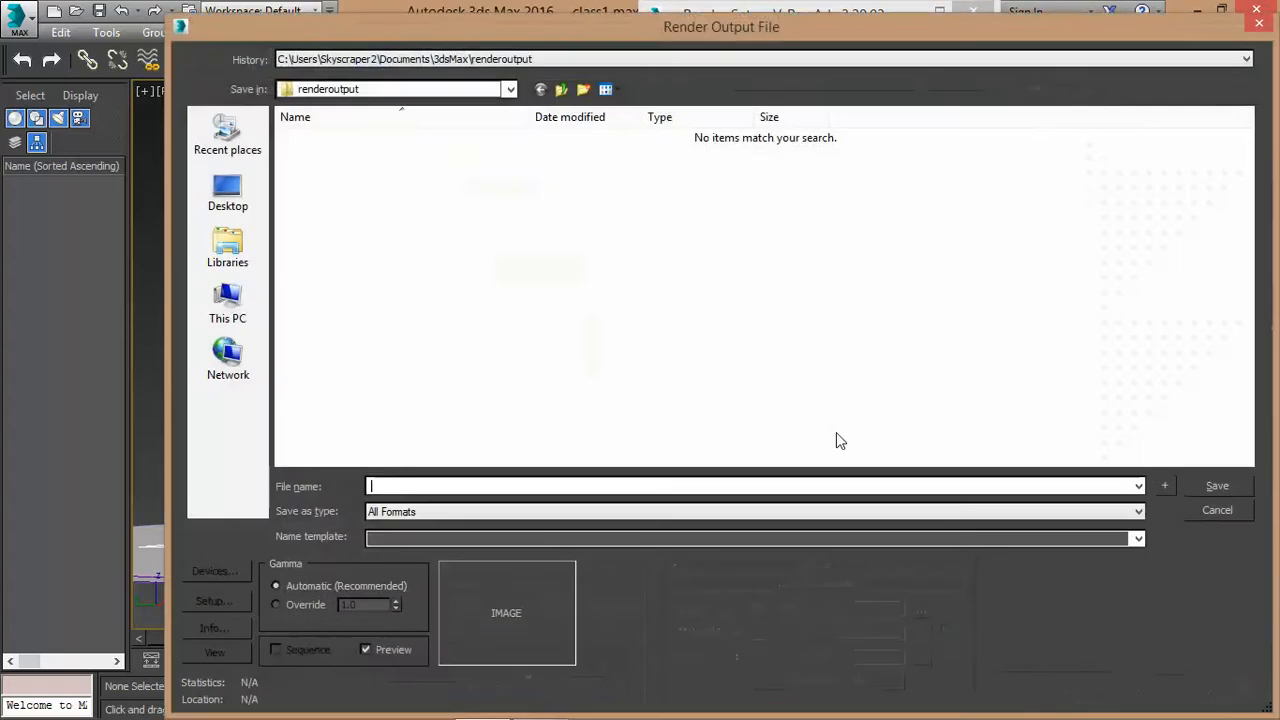
left_click(1214, 510)
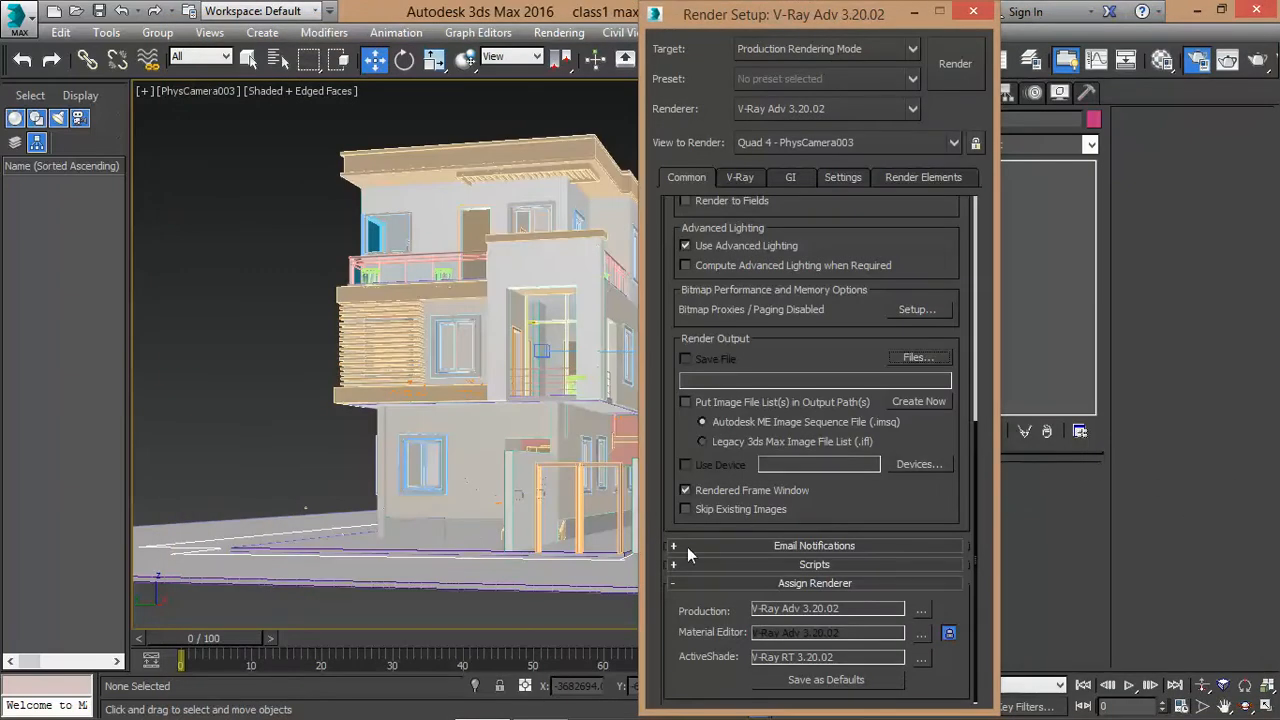
Inspect the pre-render and post-render script options, and collapse the Scripts and Common Parameters sections.
left_click_drag(838, 515, 857, 461)
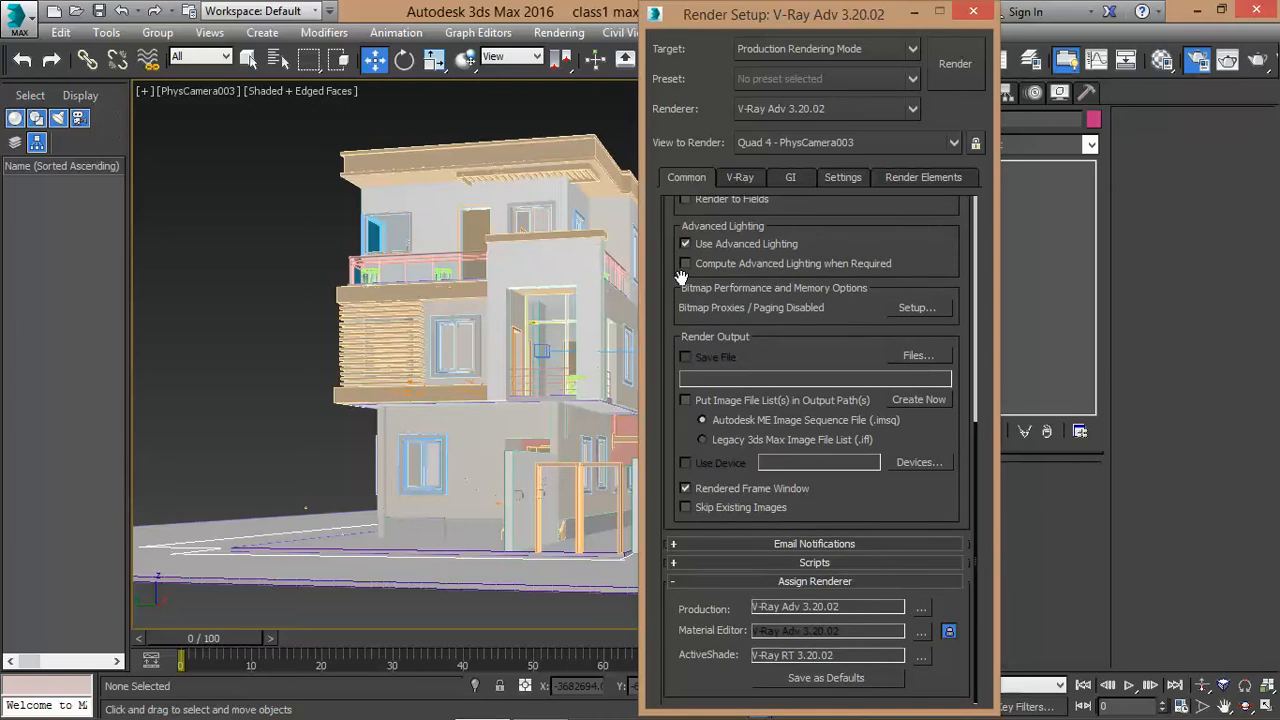
scroll(722, 402, "up", 5)
scroll(721, 415, "down", 4)
left_click(765, 563)
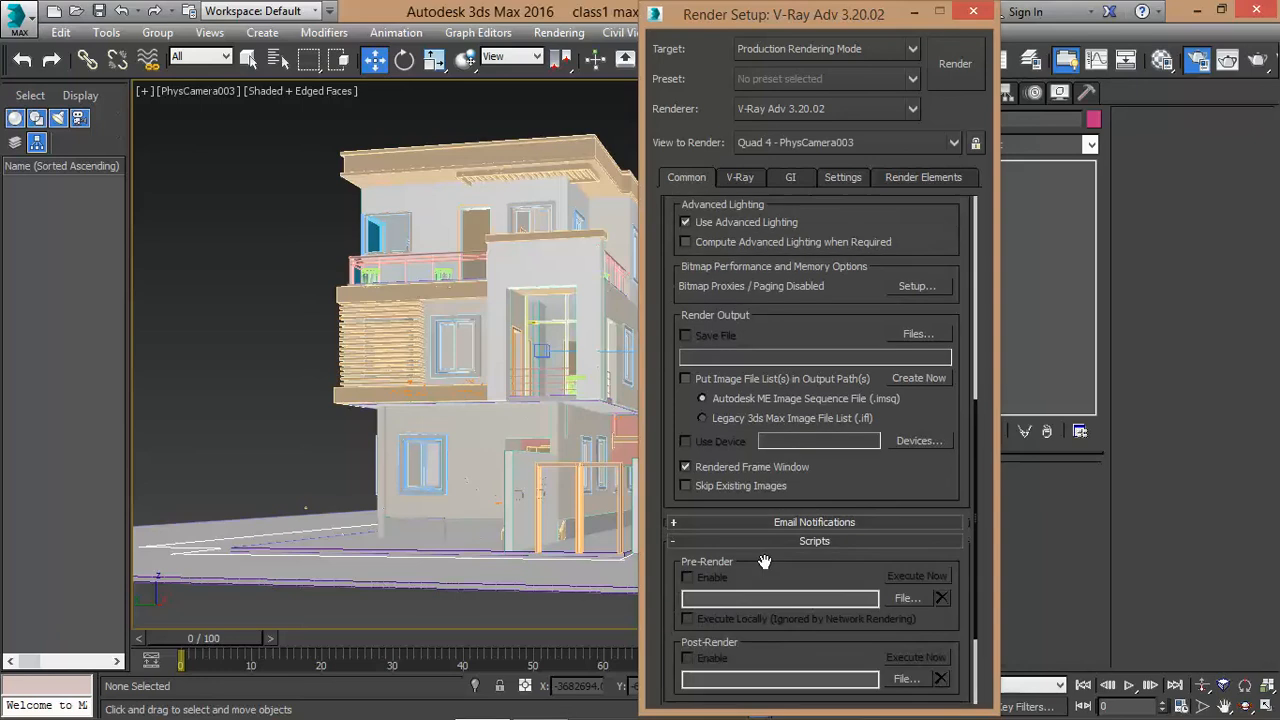
scroll(765, 562, "down", 1)
left_click(677, 485)
scroll(678, 485, "up", 5)
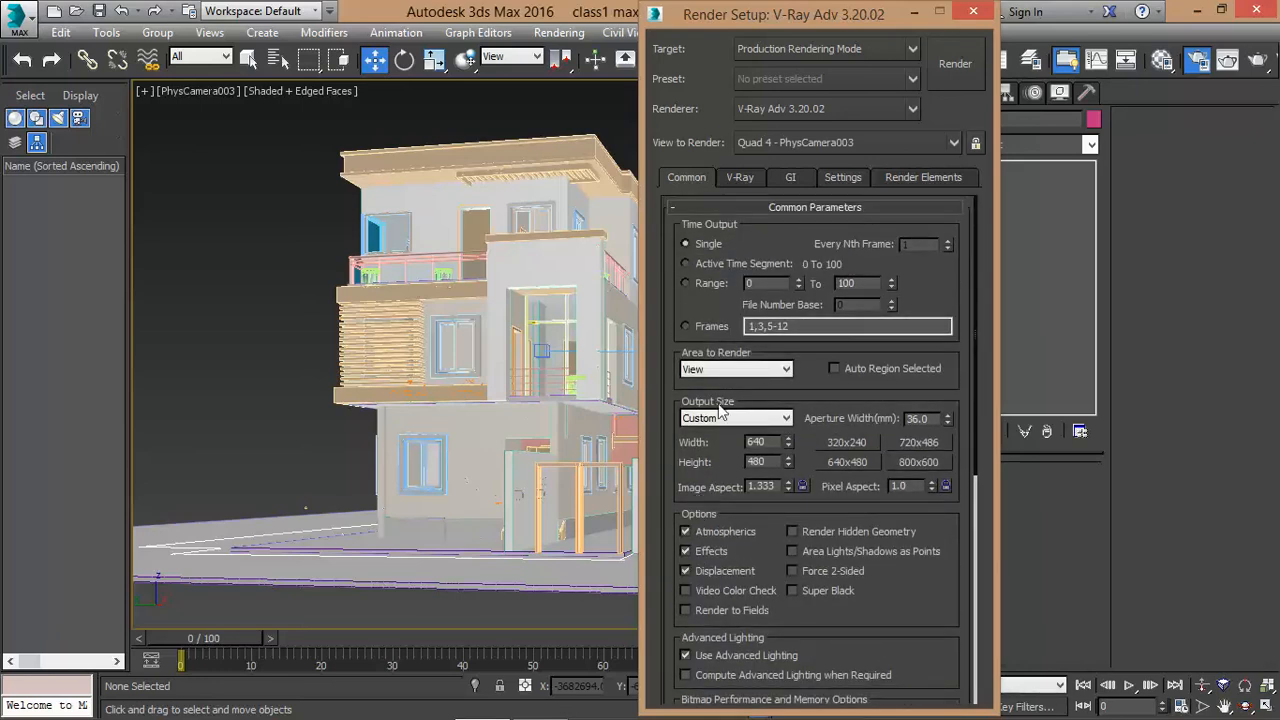
left_click(678, 210)
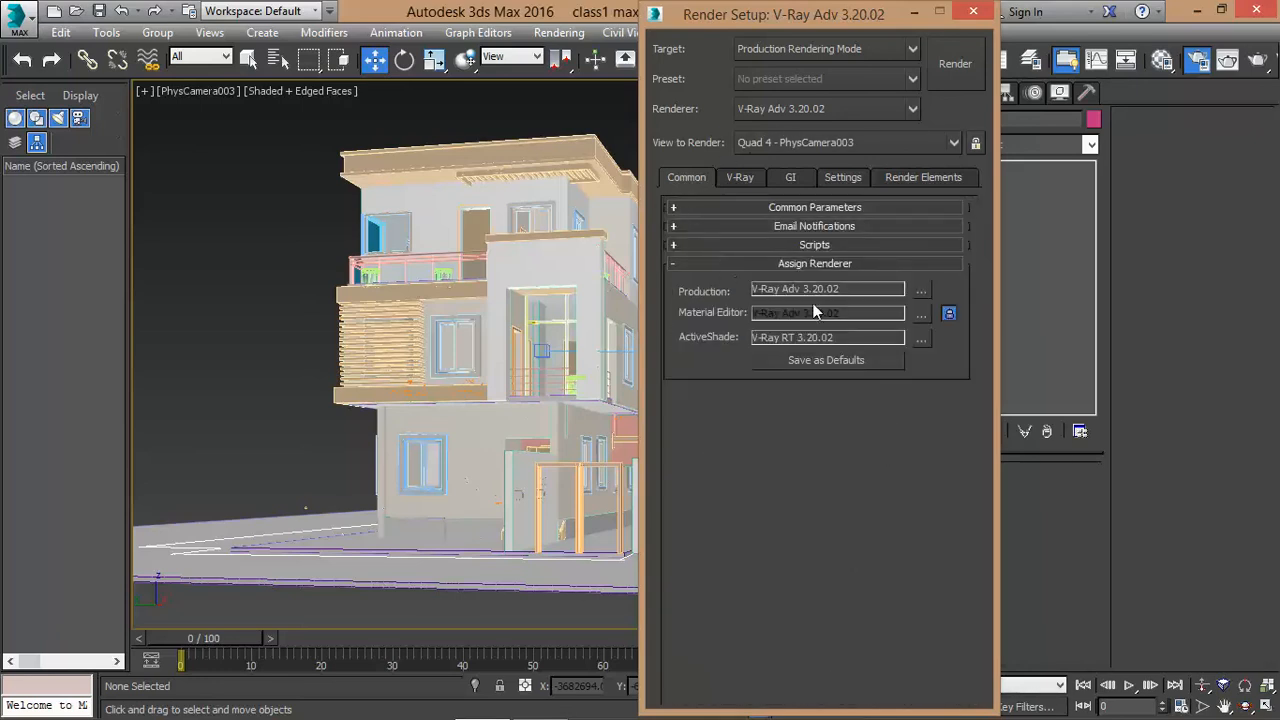
Recheck the Scripts section and the assigned renderers, including the material editor's lock to the current renderer, and glance at the V-Ray settings.
left_click(674, 264)
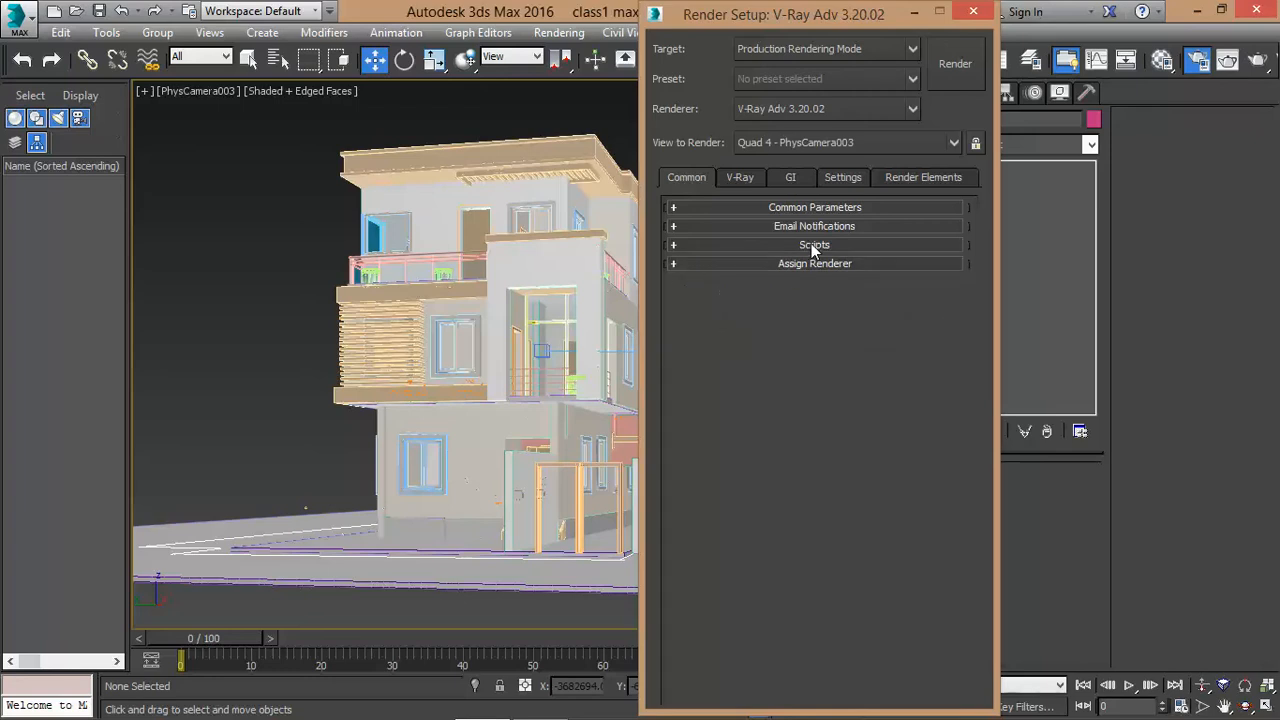
left_click(803, 245)
left_click(681, 244)
left_click(785, 263)
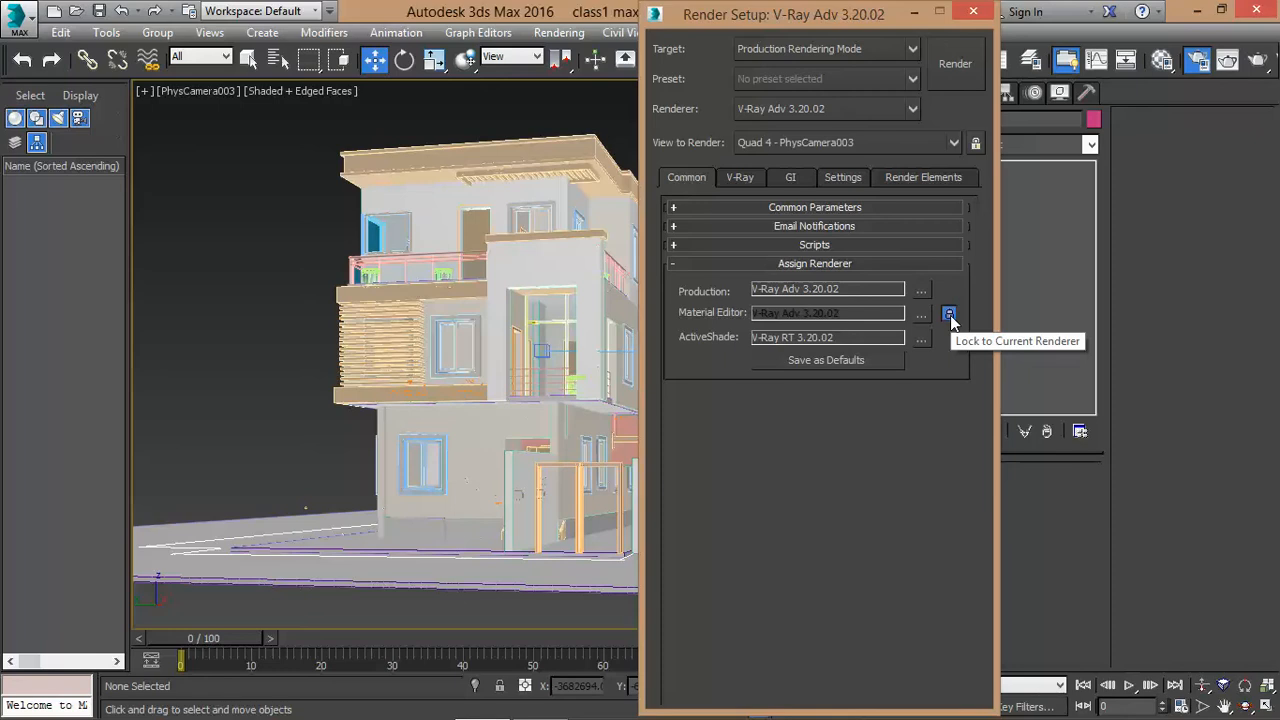
left_click(738, 180)
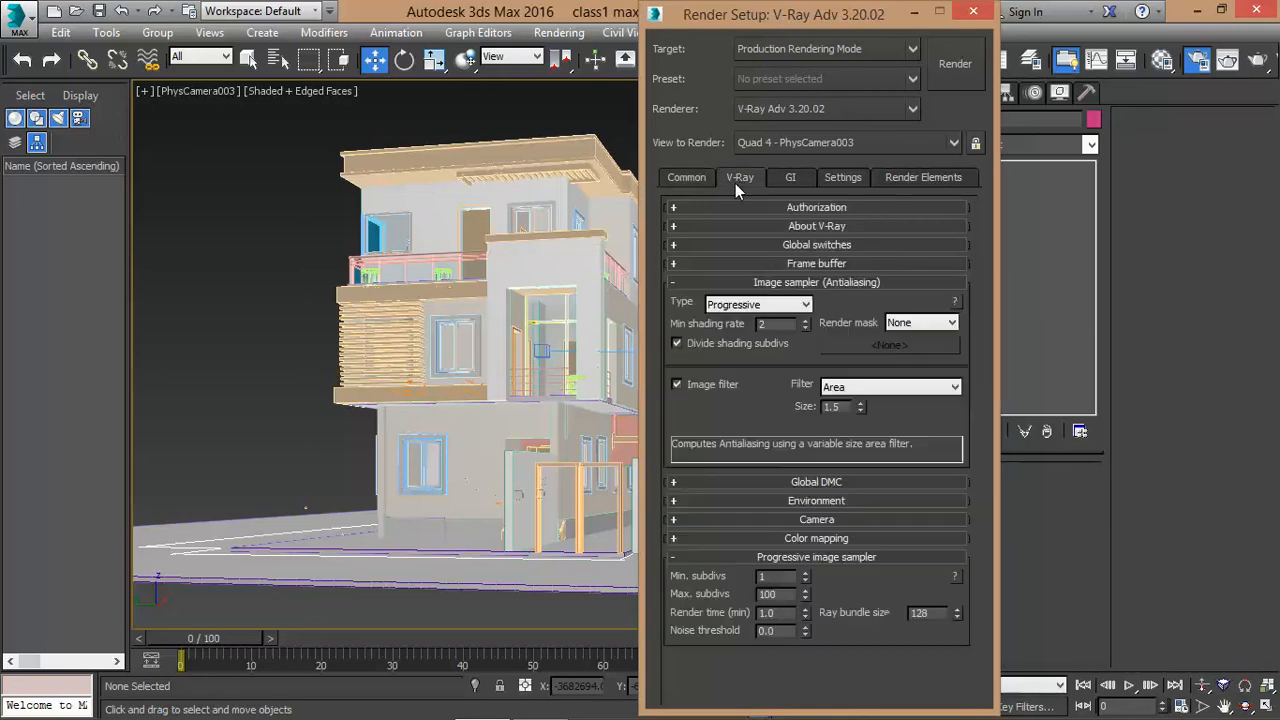
left_click(687, 178)
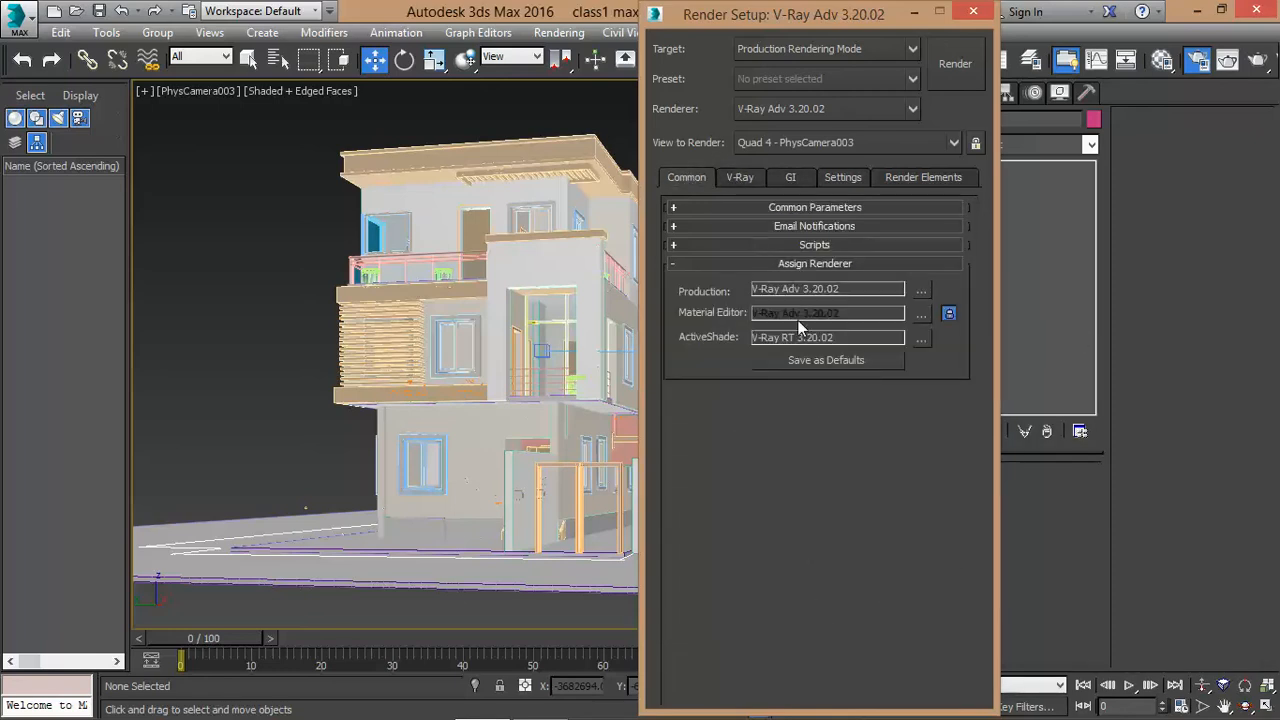
Expand Common Parameters and review the time output, render area, output size and common render options.
left_click(823, 210)
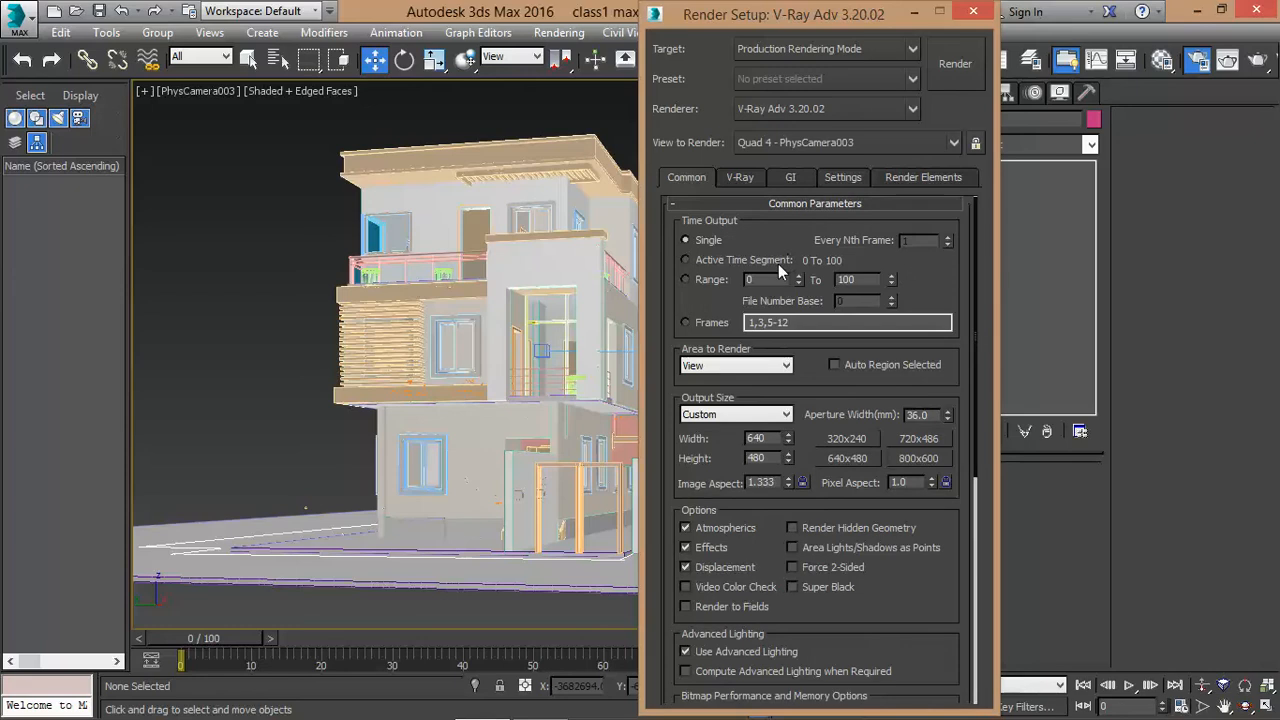
scroll(786, 336, "down", 4)
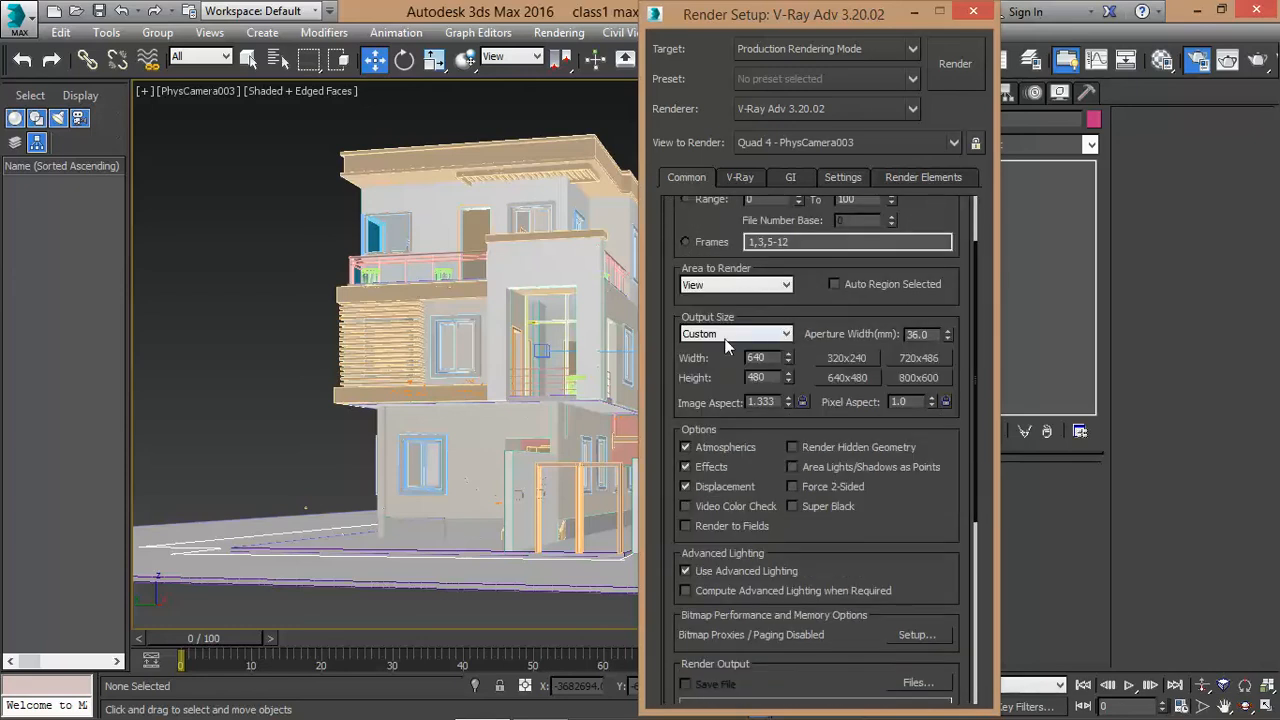
scroll(823, 458, "down", 1)
scroll(823, 458, "down", 3)
scroll(790, 440, "up", 7)
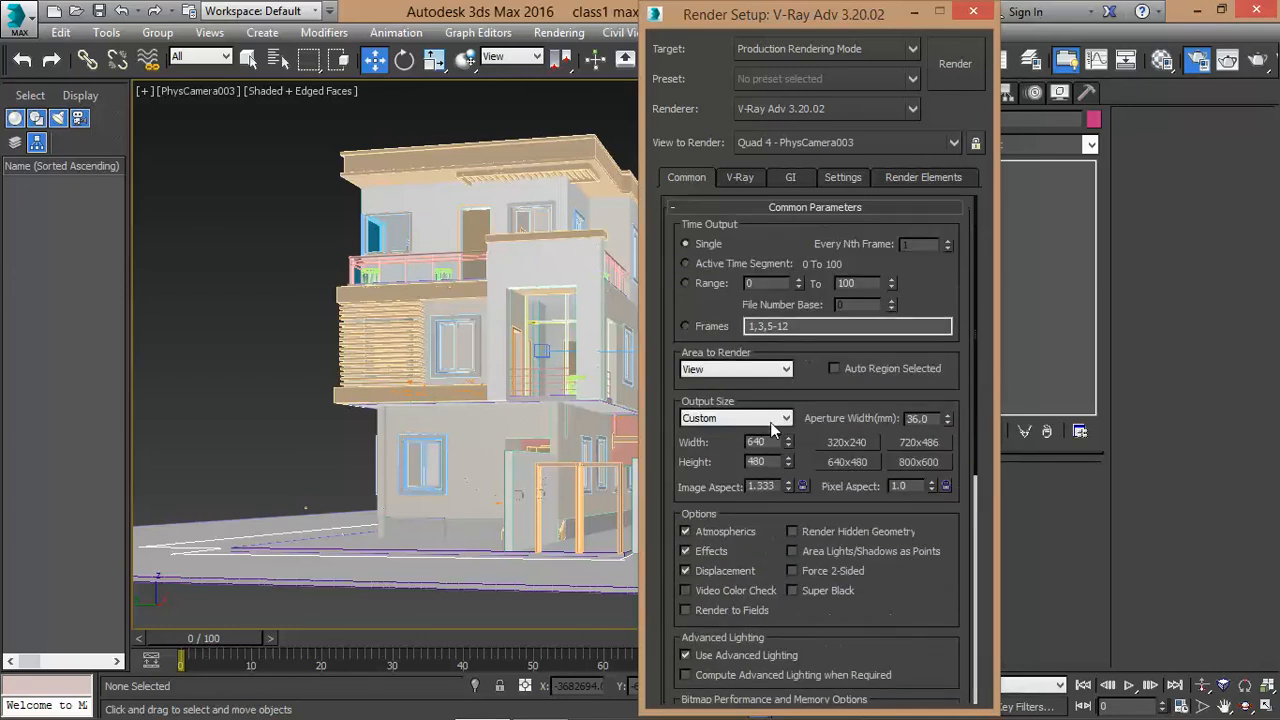
Collapse the V-Ray Image sampler and Progressive image sampler sections, and check the version information in About V-Ray.
left_click(738, 177)
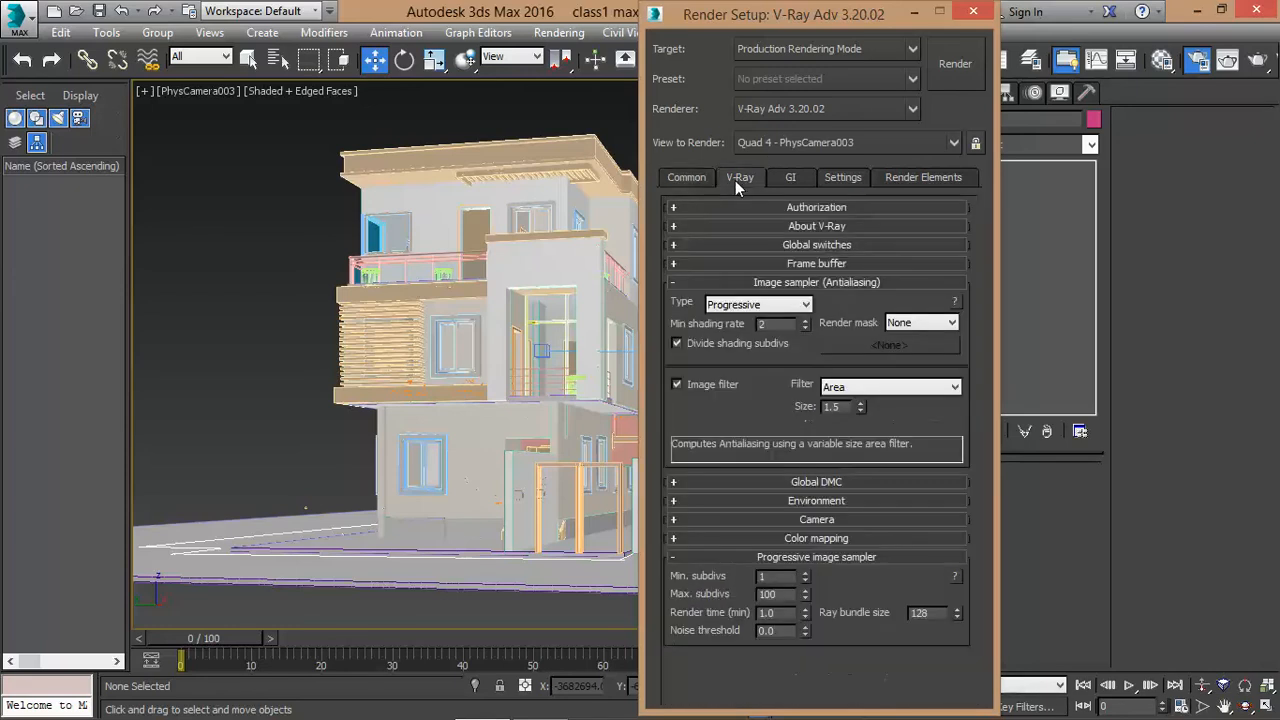
left_click(673, 281)
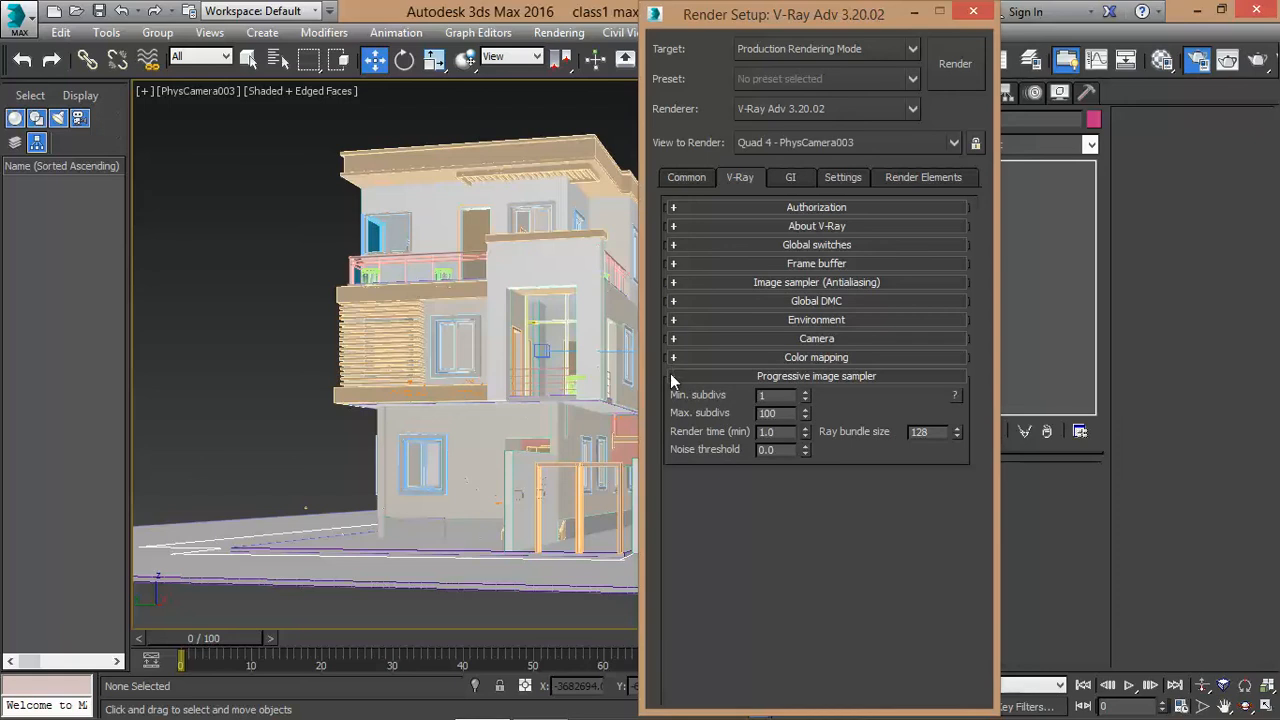
left_click(688, 377)
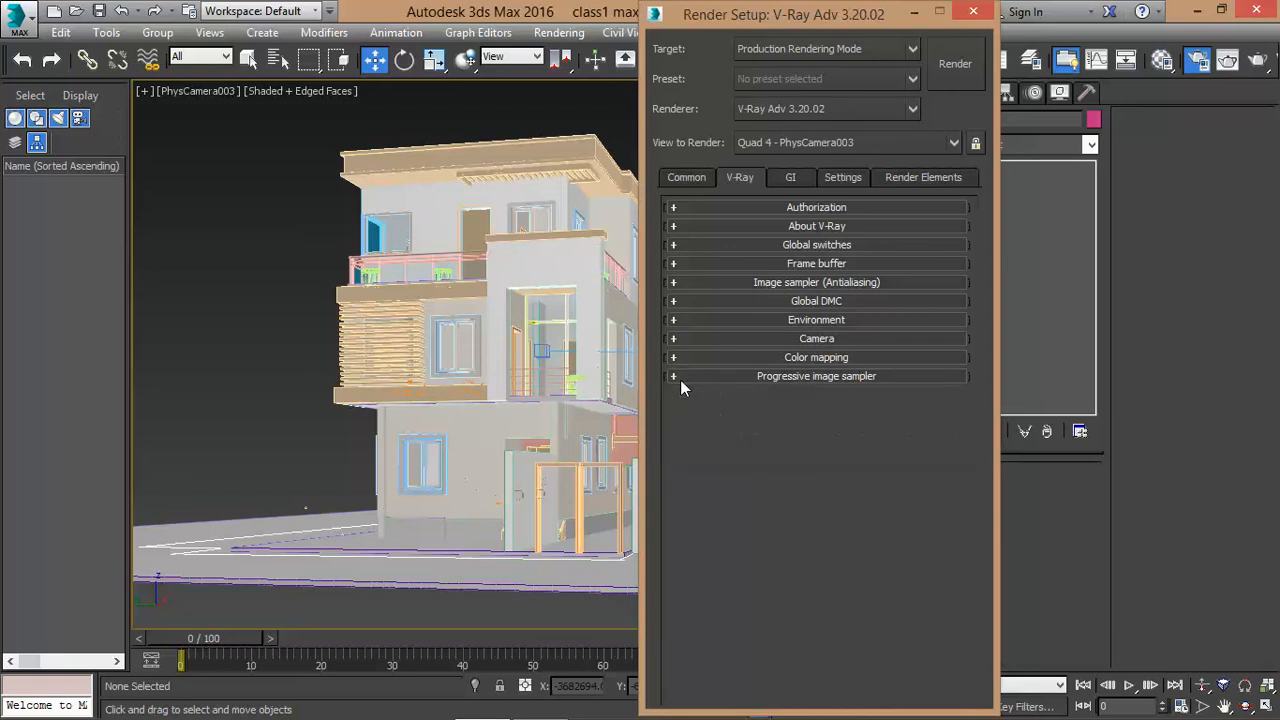
left_click(813, 225)
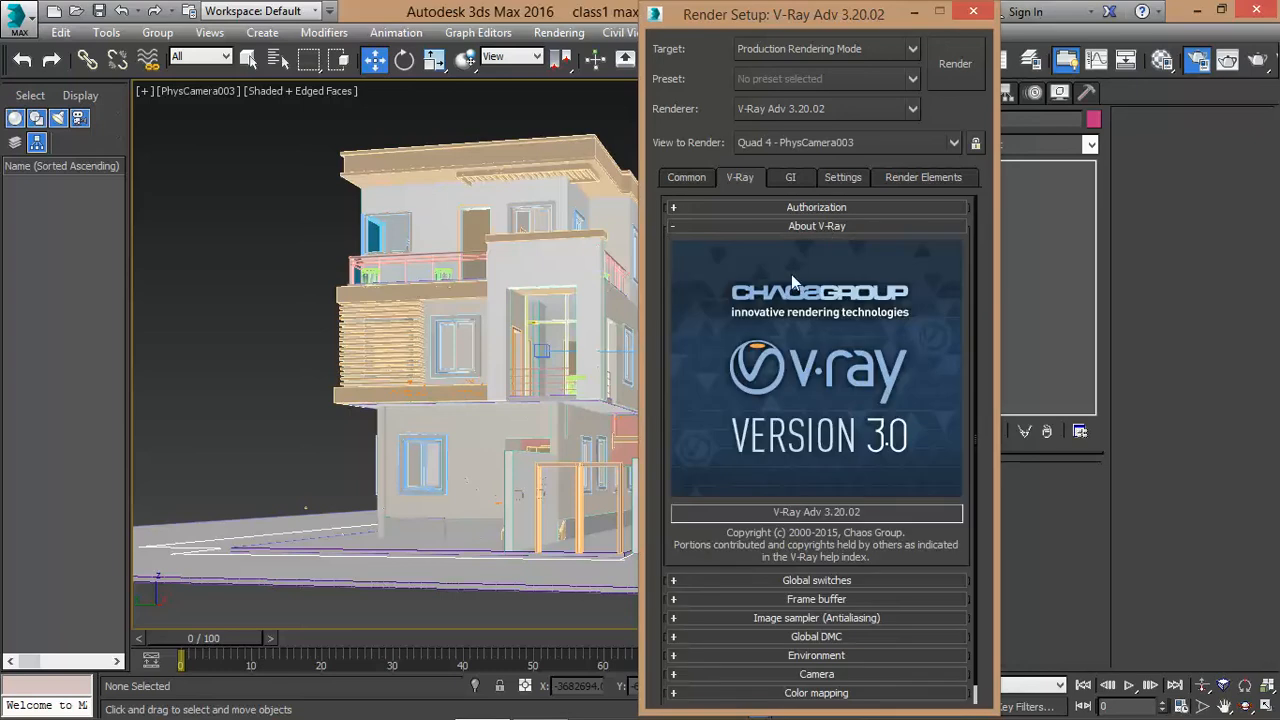
left_click(673, 228)
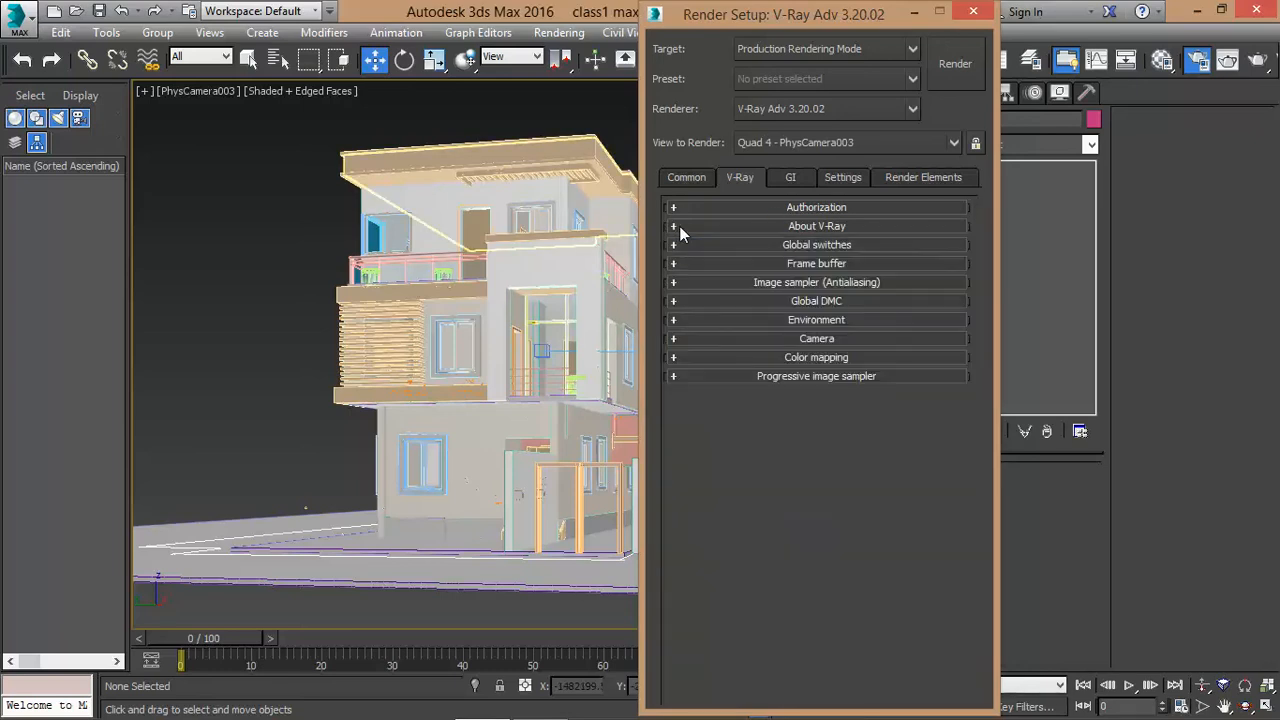
Expand Global switches and compare the options offered at the Default, Advanced and Expert levels.
left_click(769, 244)
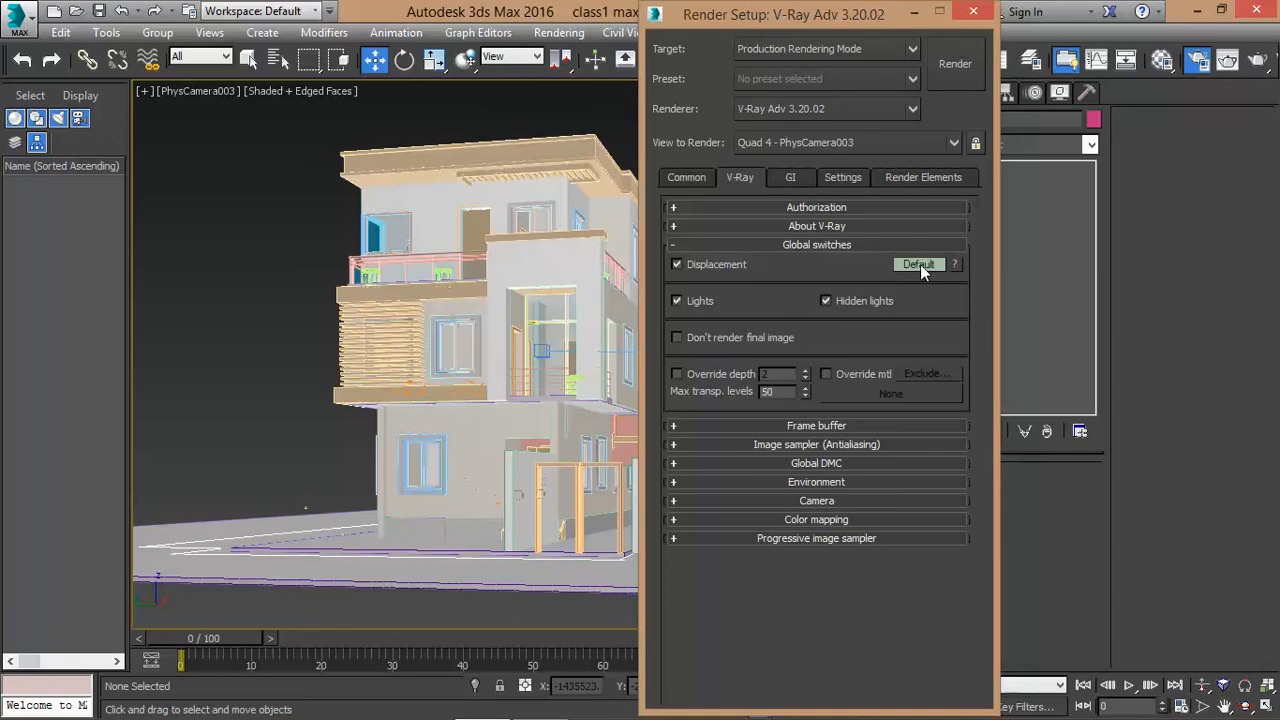
left_click(920, 264)
left_click(921, 265)
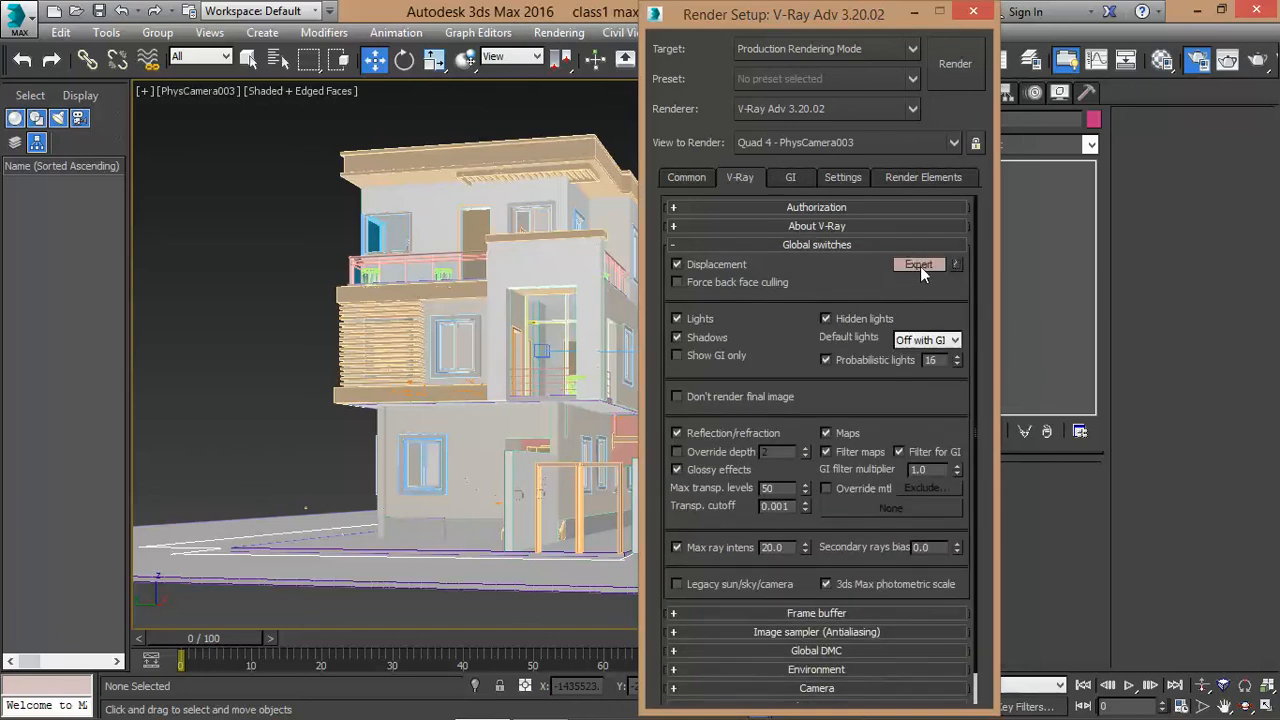
left_click(920, 265)
left_click(921, 265)
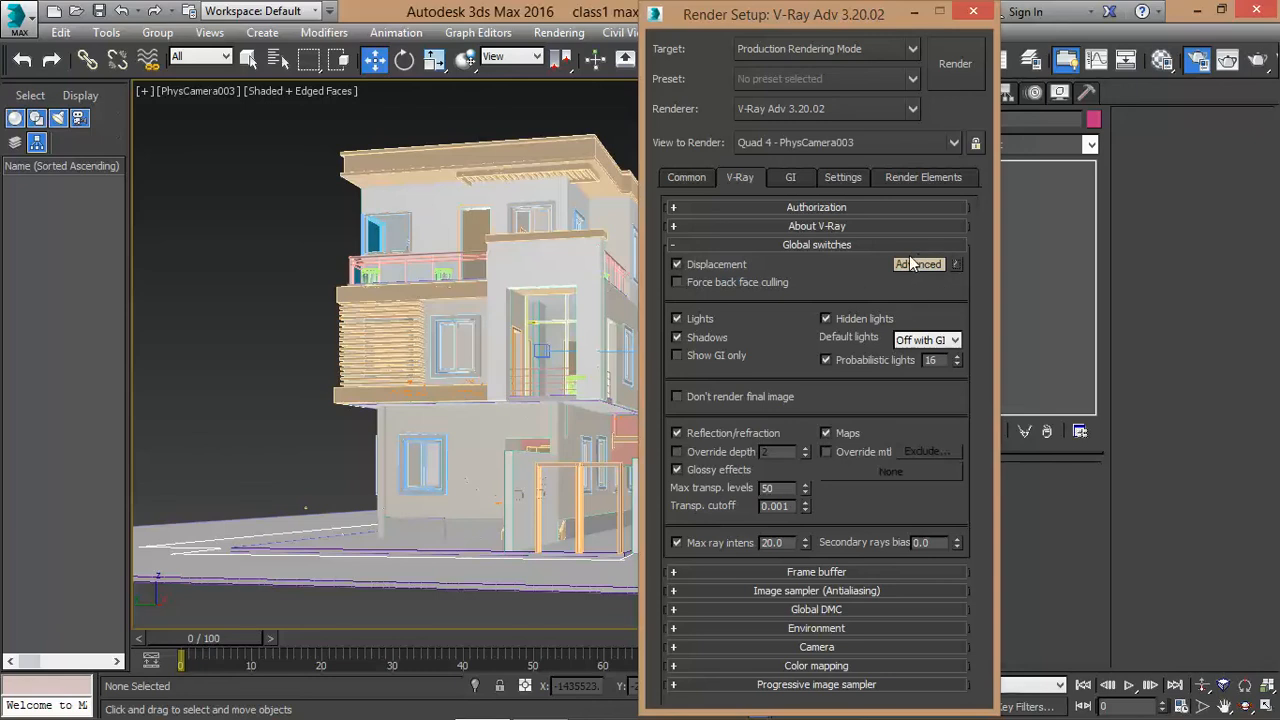
left_click(910, 264)
left_click(909, 265)
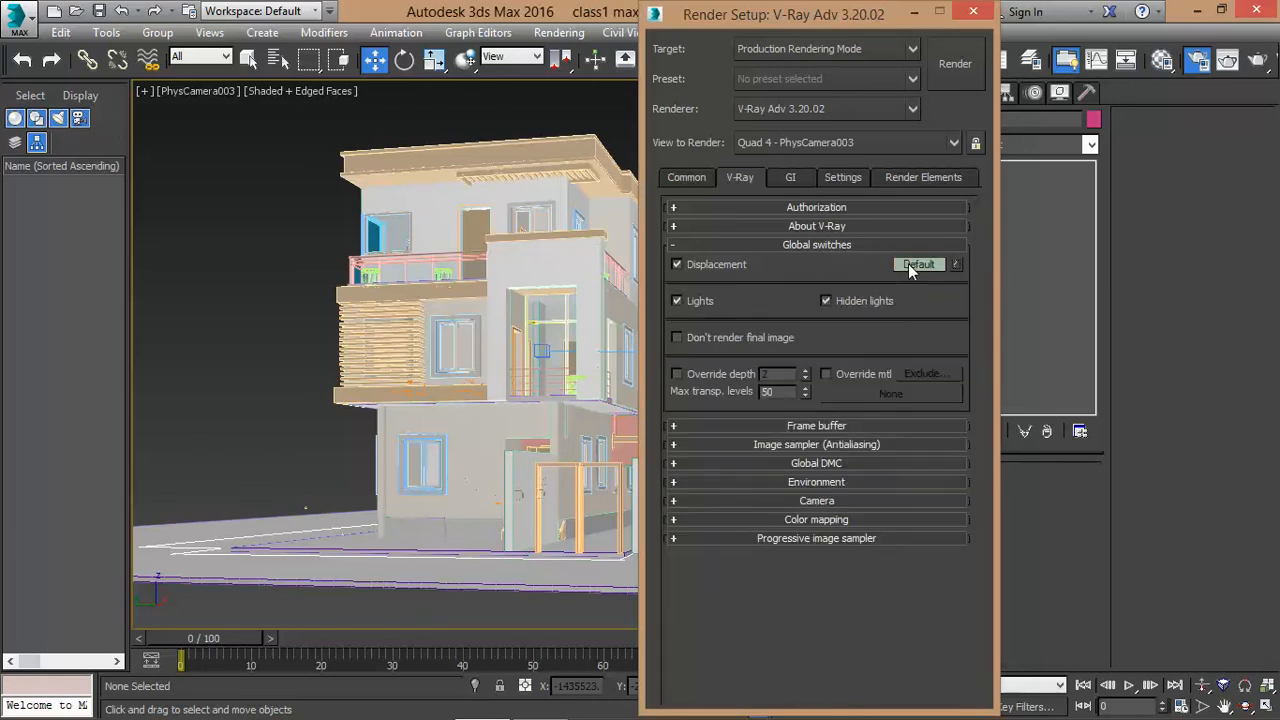
Examine the Advanced and Expert global switches again, return to the Default level and collapse the section.
left_click(908, 263)
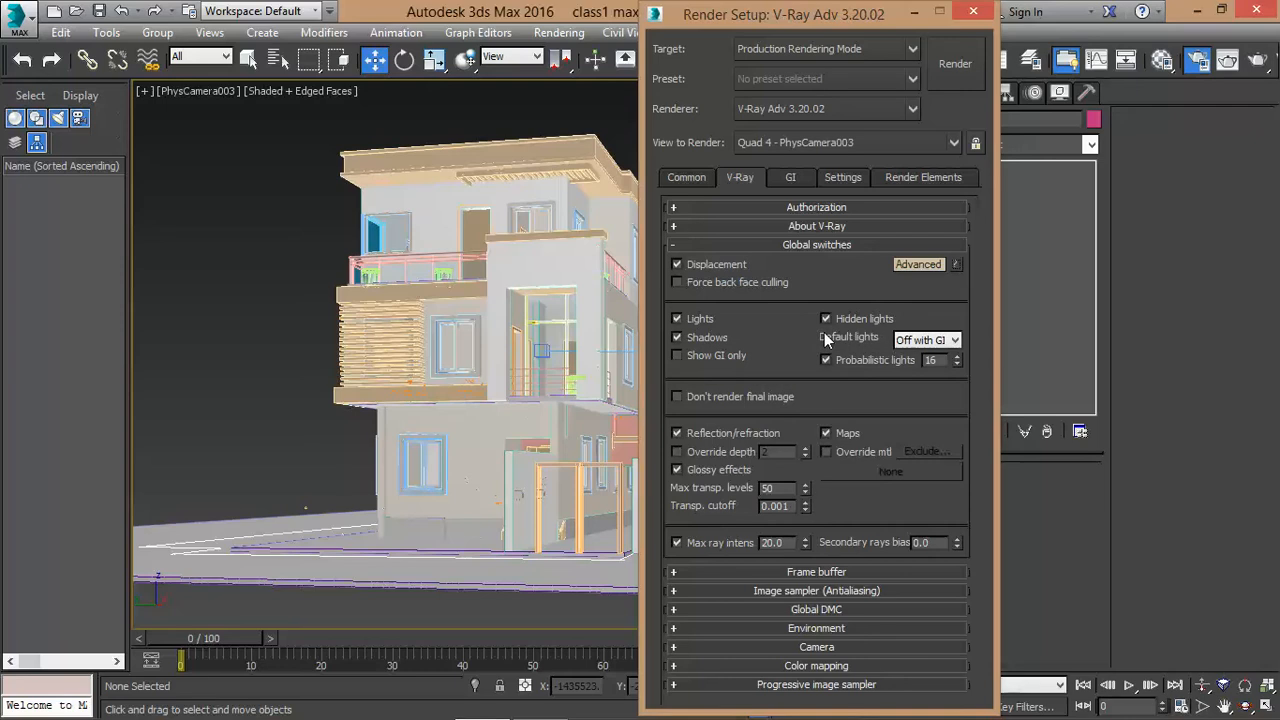
left_click(910, 268)
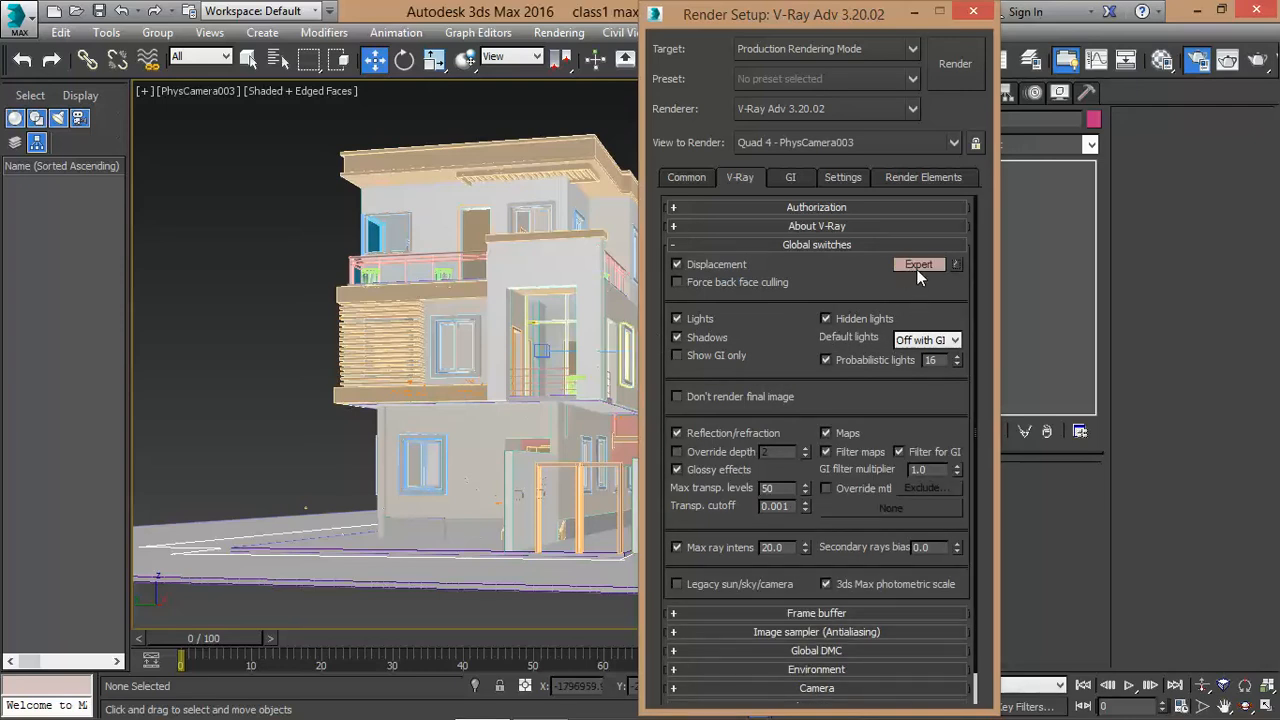
left_click(916, 266)
left_click(915, 265)
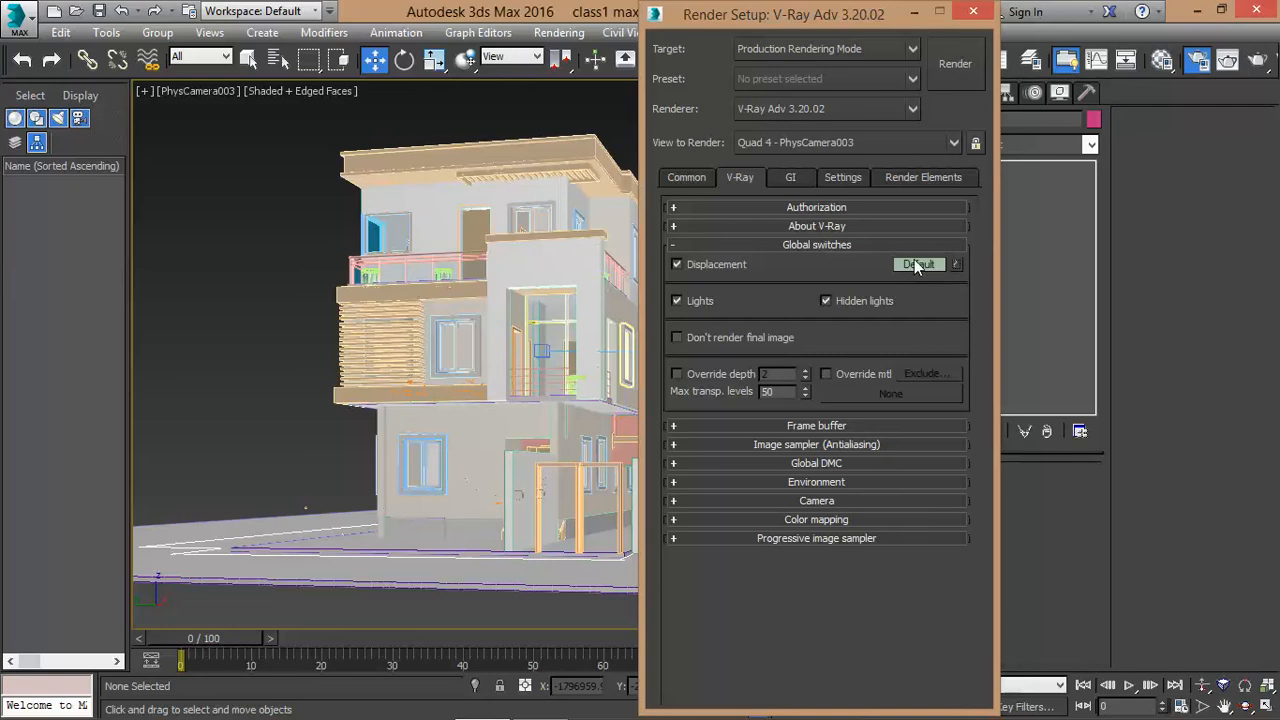
left_click(916, 266)
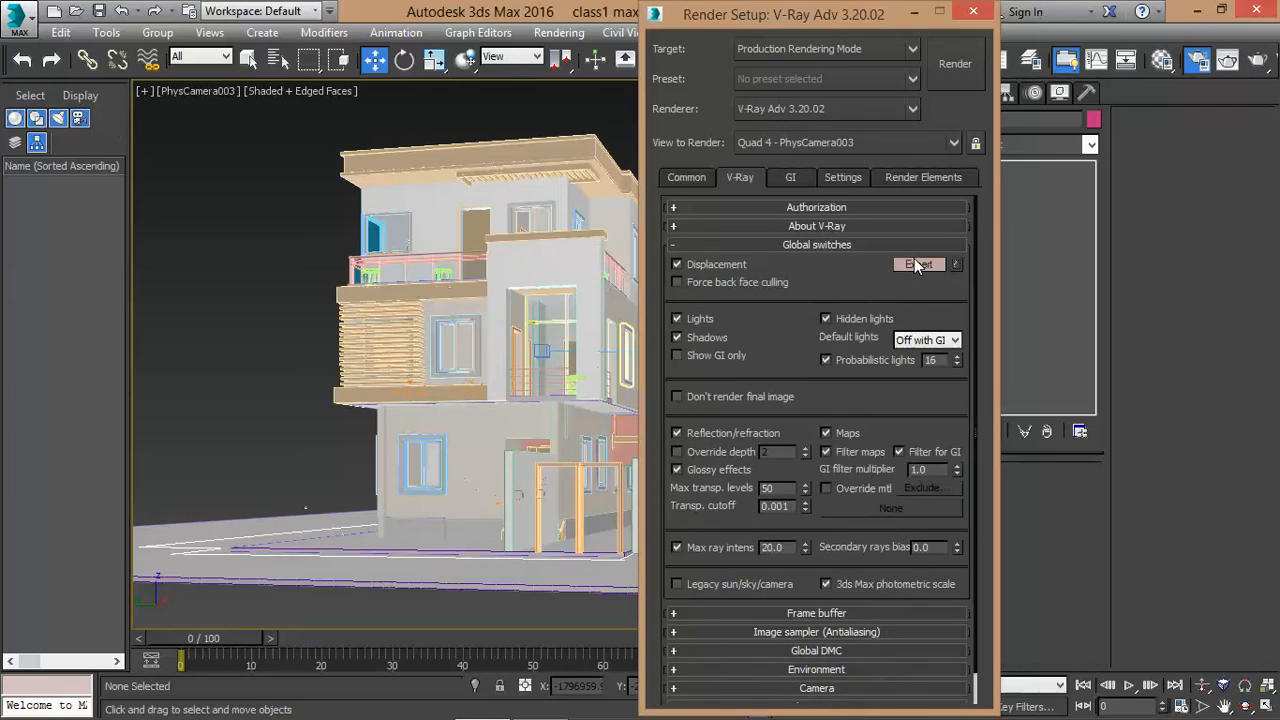
left_click(914, 265)
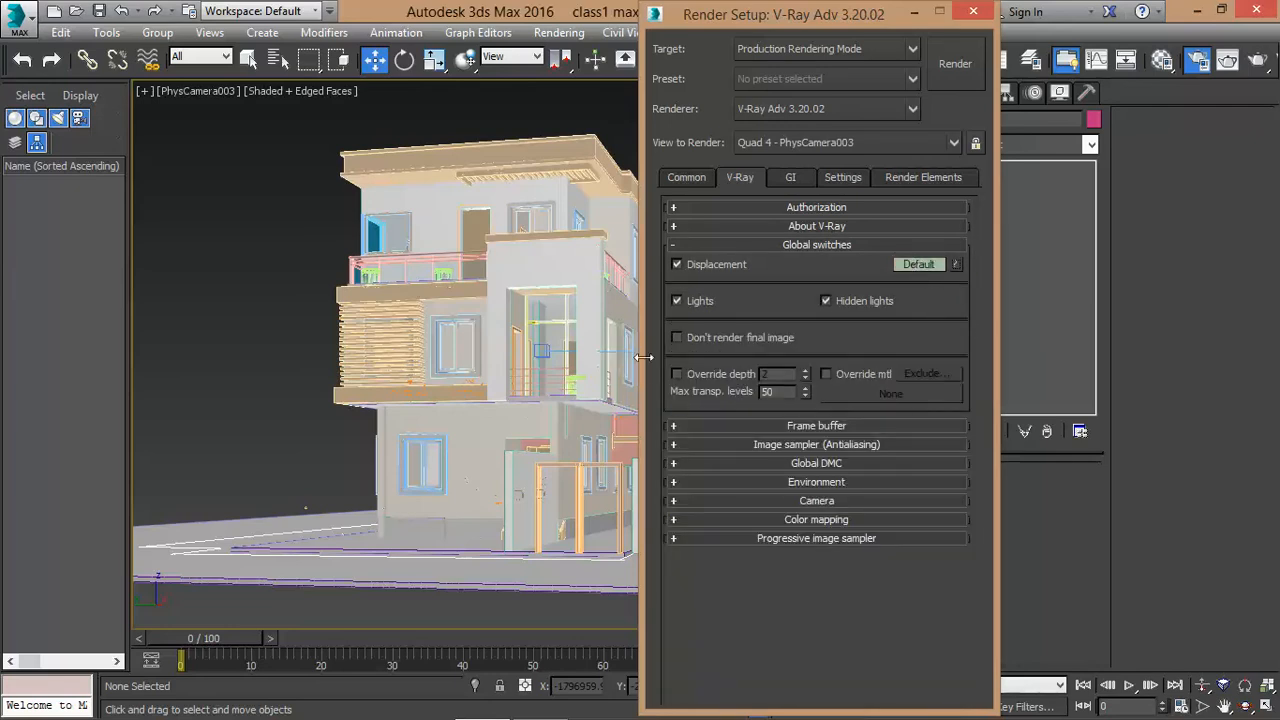
left_click(676, 246)
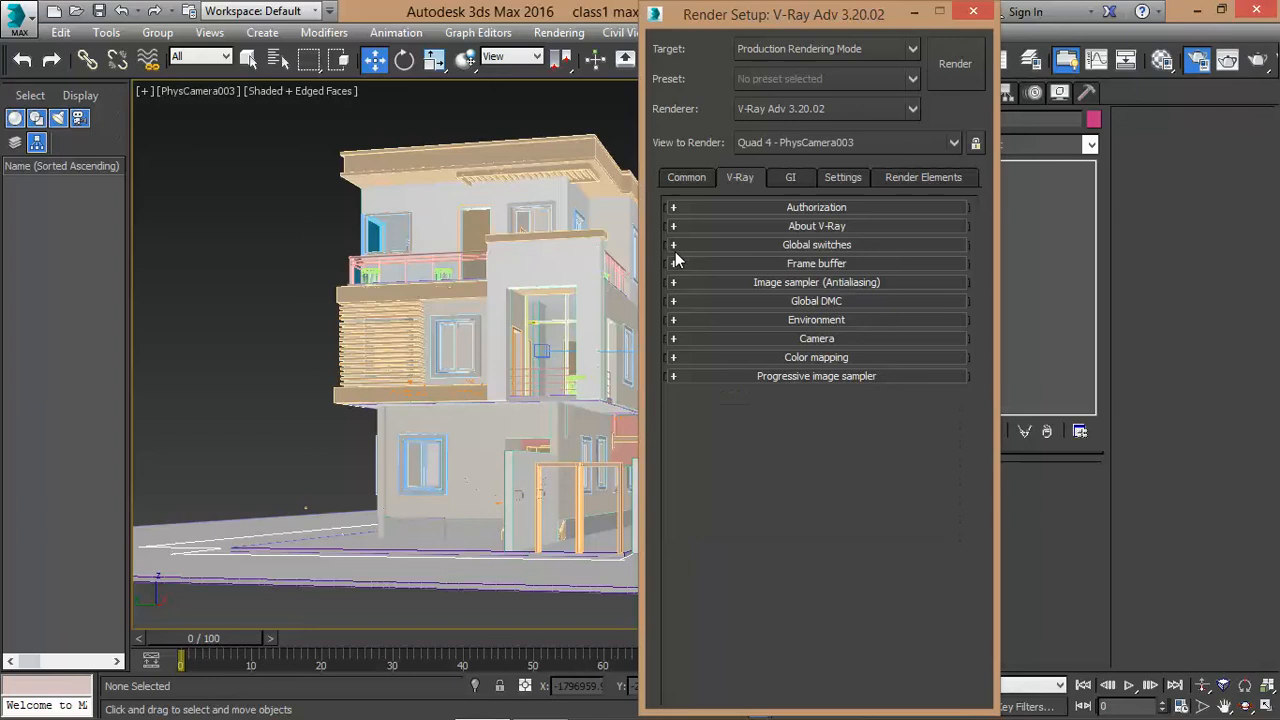
Examine the Frame buffer settings, toggle the built-in frame buffer option and collapse the section.
left_click(805, 264)
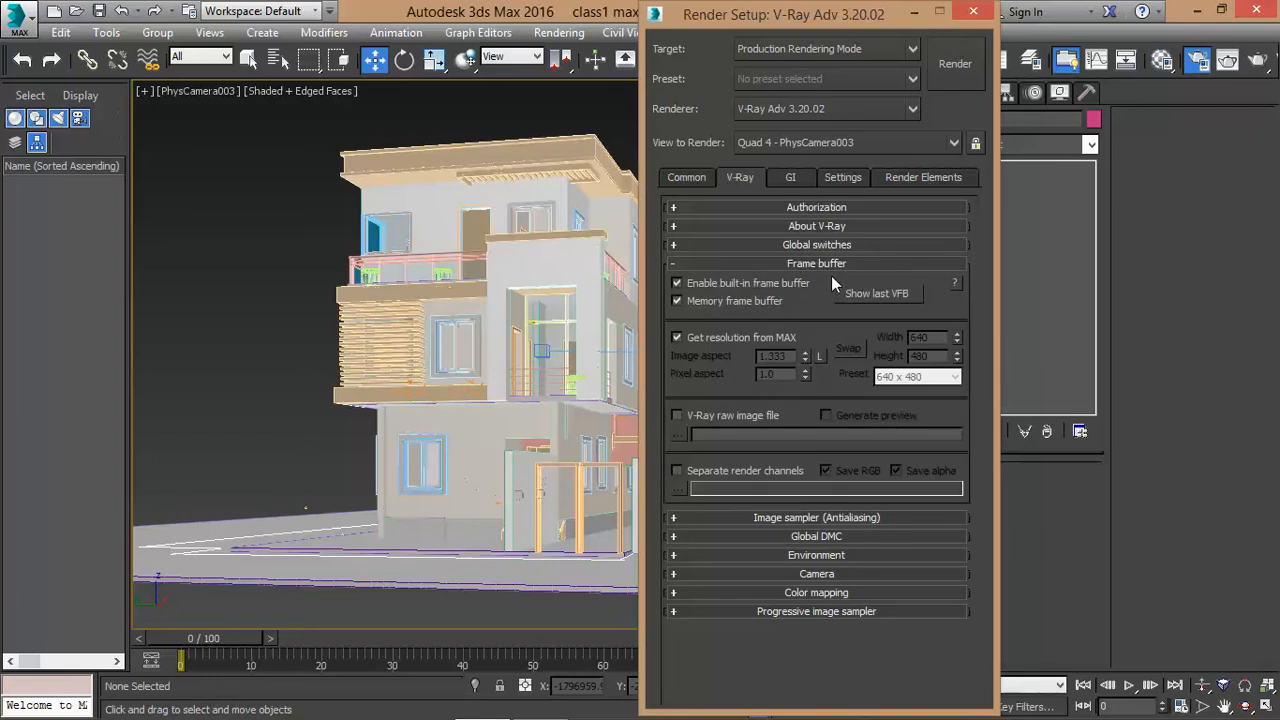
left_click(678, 284)
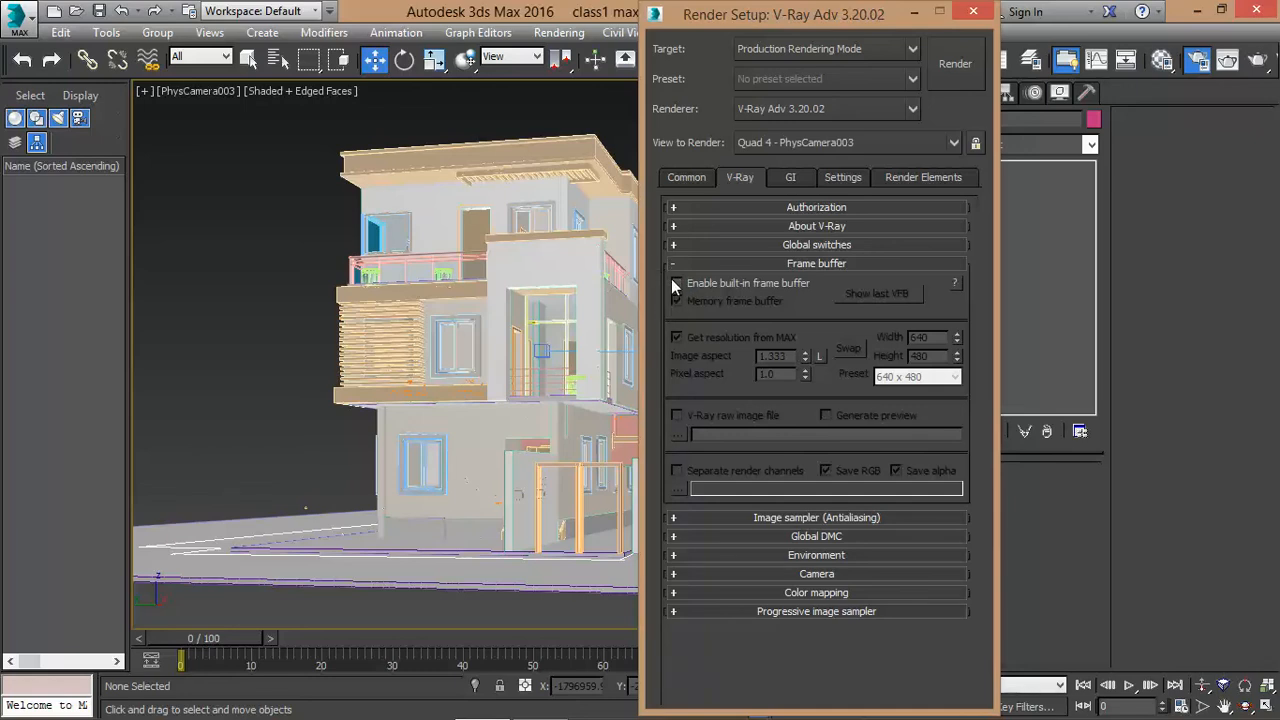
left_click(673, 281)
left_click(673, 281)
left_click(674, 264)
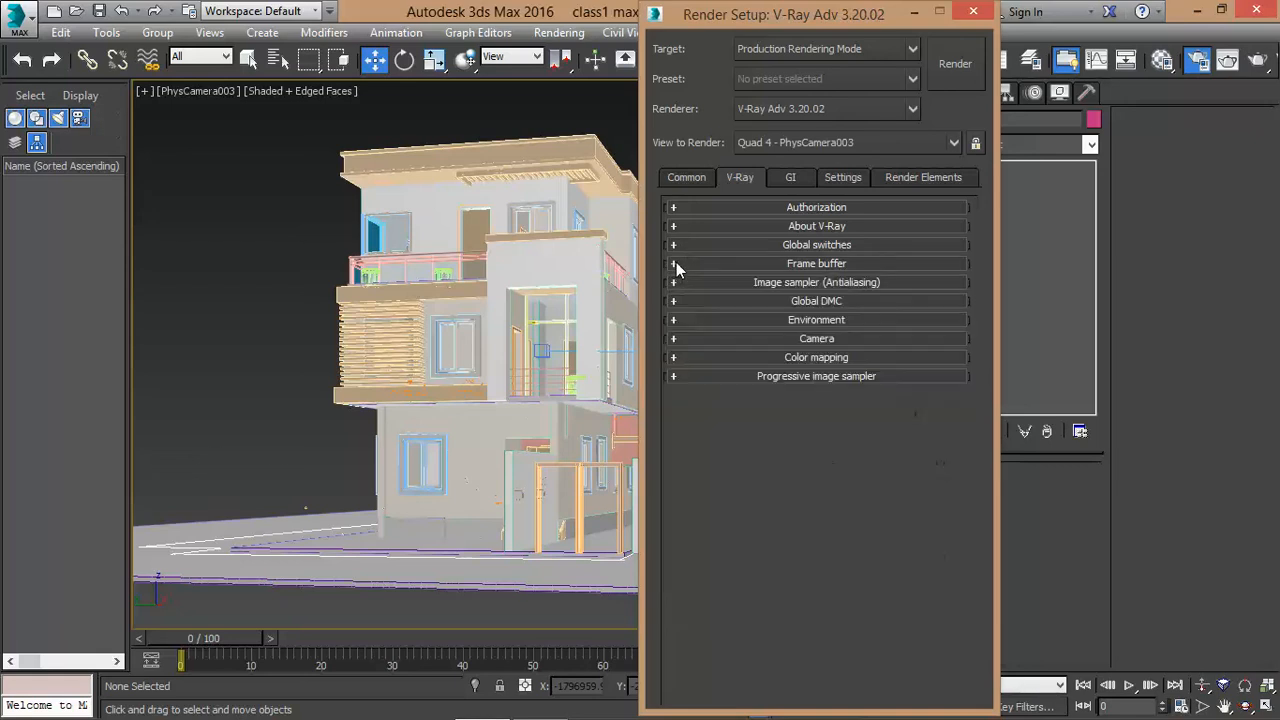
Set the antialiasing image sampler type to Fixed and look through the other available sampler types.
left_click(808, 282)
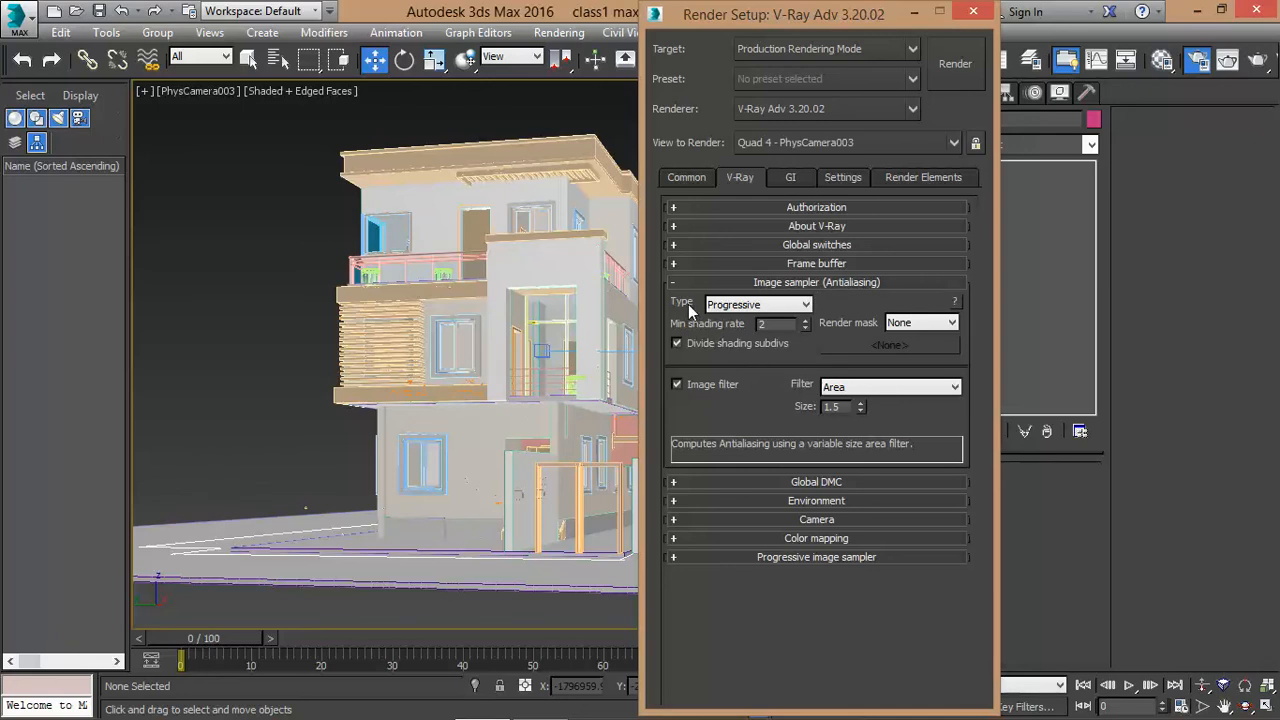
left_click(804, 305)
left_click(749, 321)
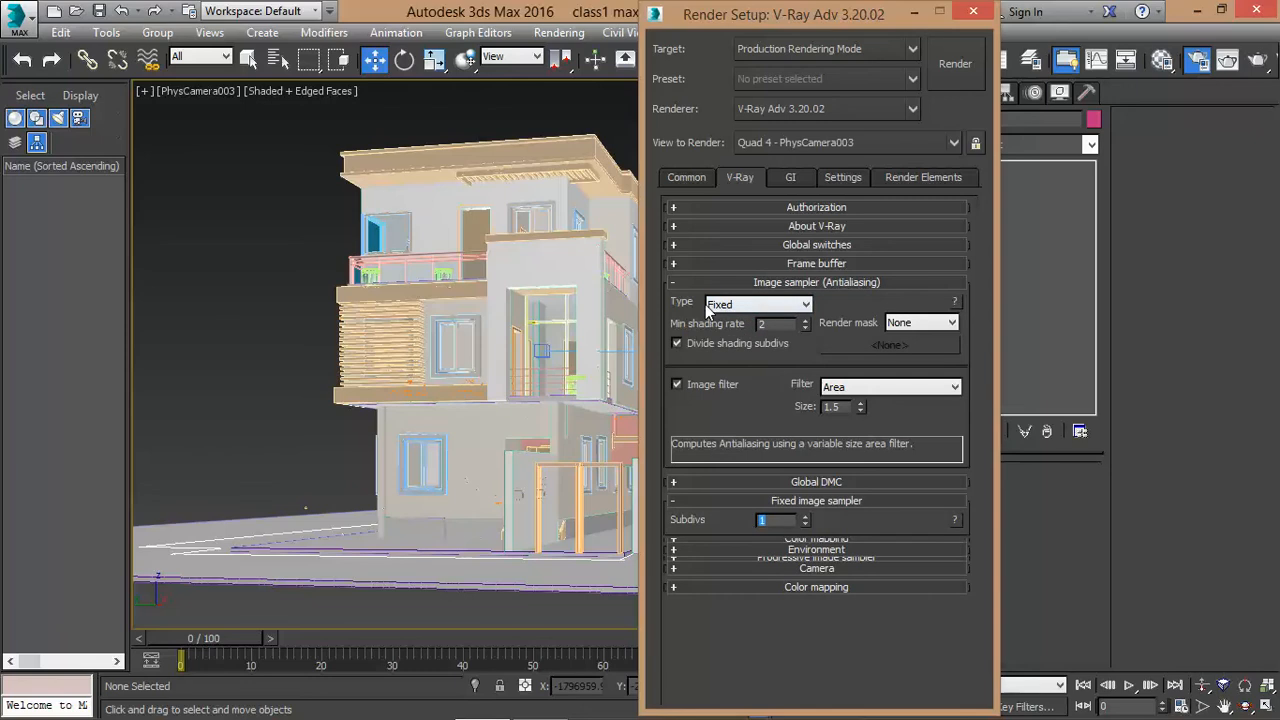
mouse_move(770, 308)
left_click(808, 305)
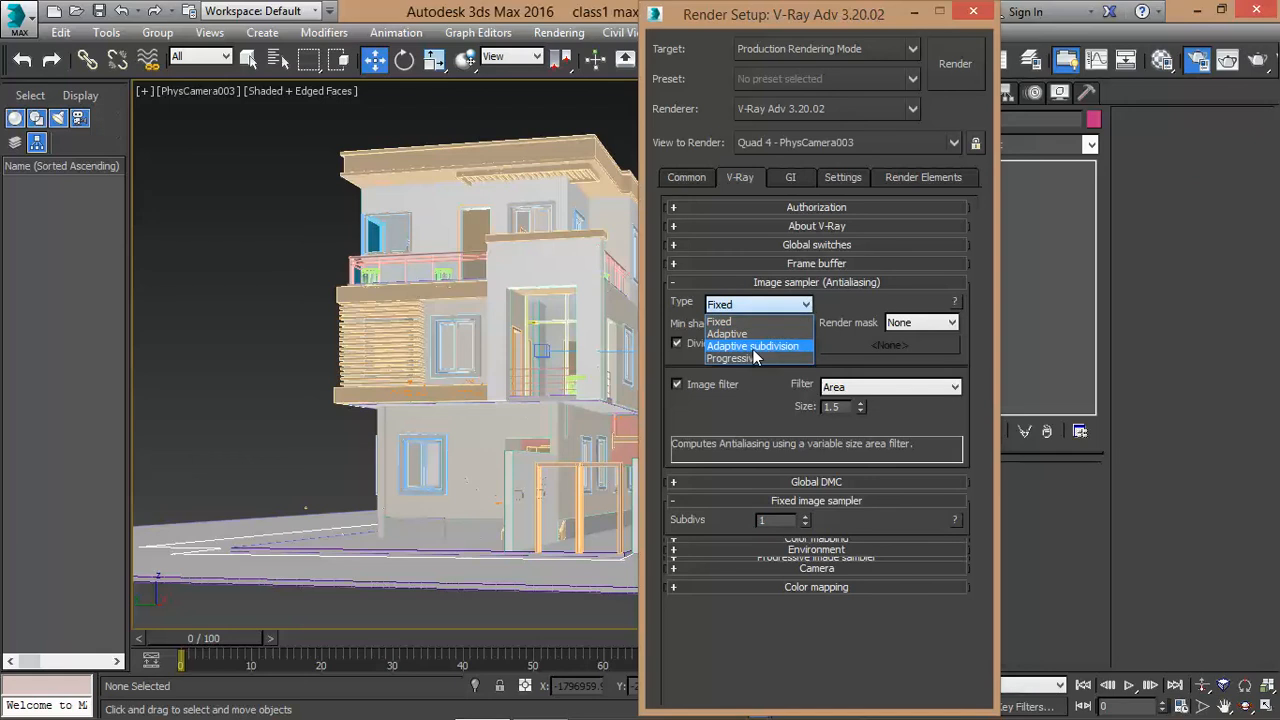
left_click(838, 348)
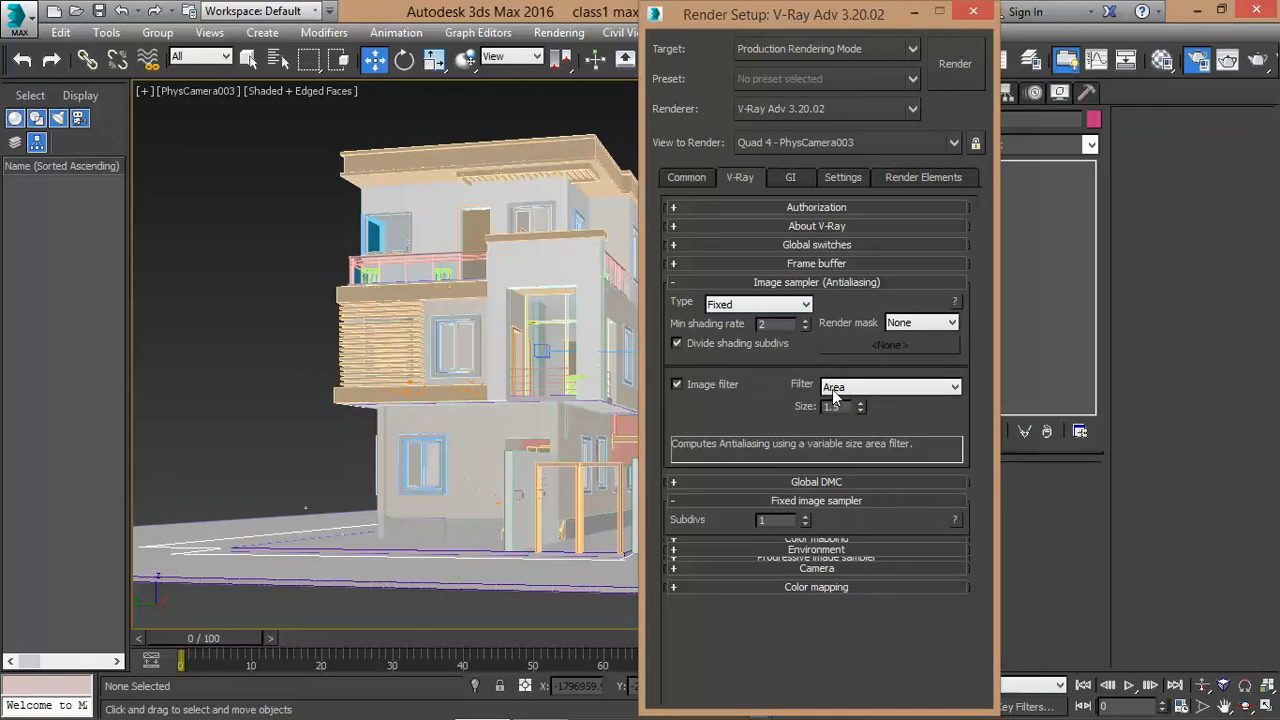
Try the Catmull-Rom and Mitchell-Netravali image filters, and set the filter back to Area.
left_click(840, 389)
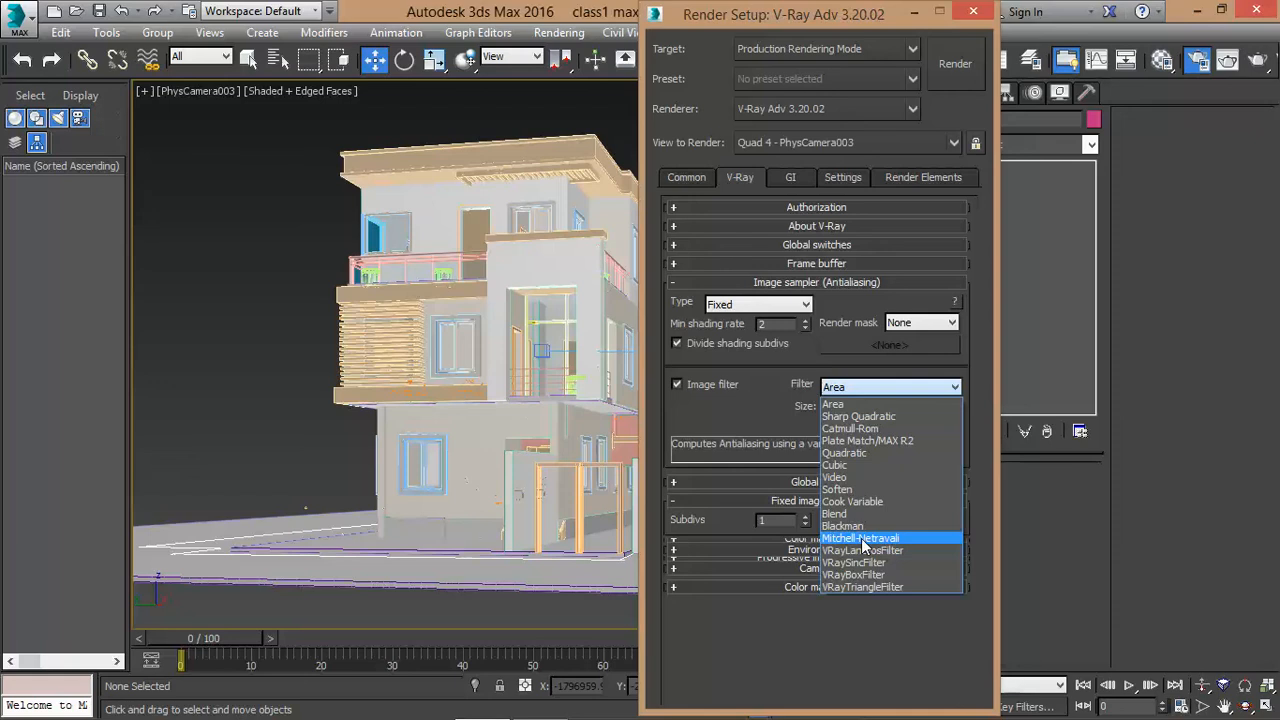
left_click(847, 428)
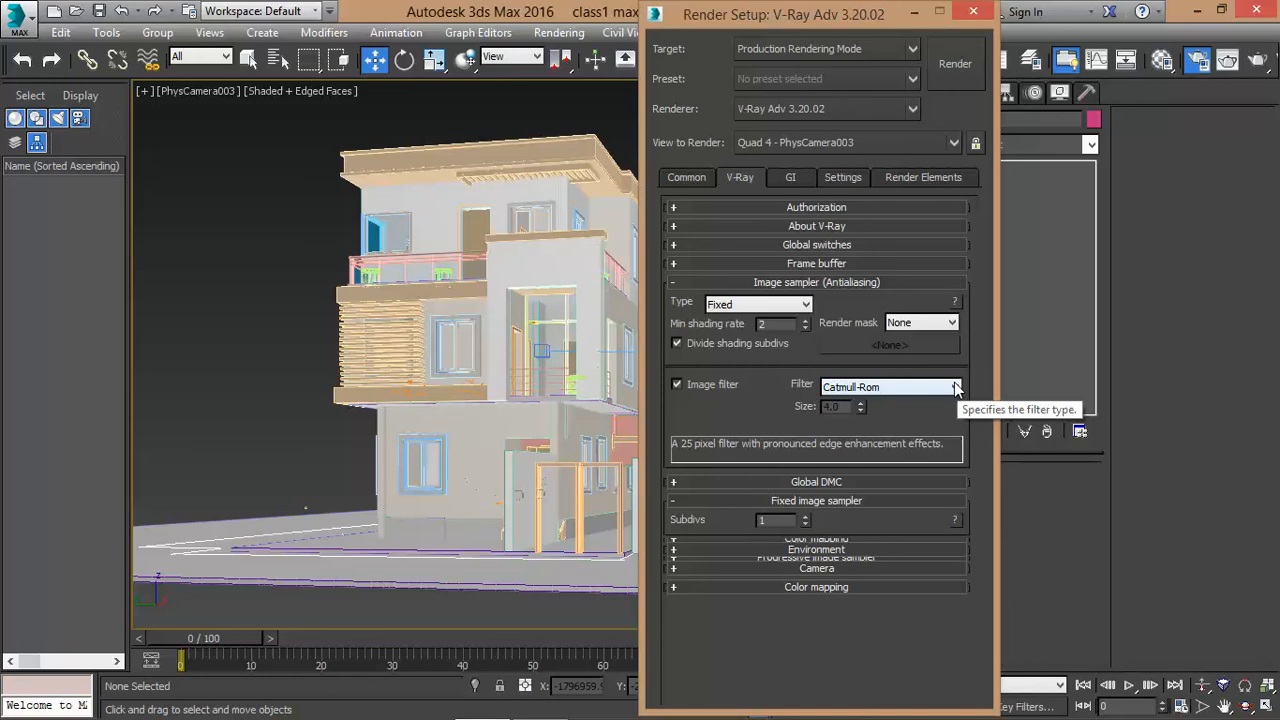
left_click(955, 388)
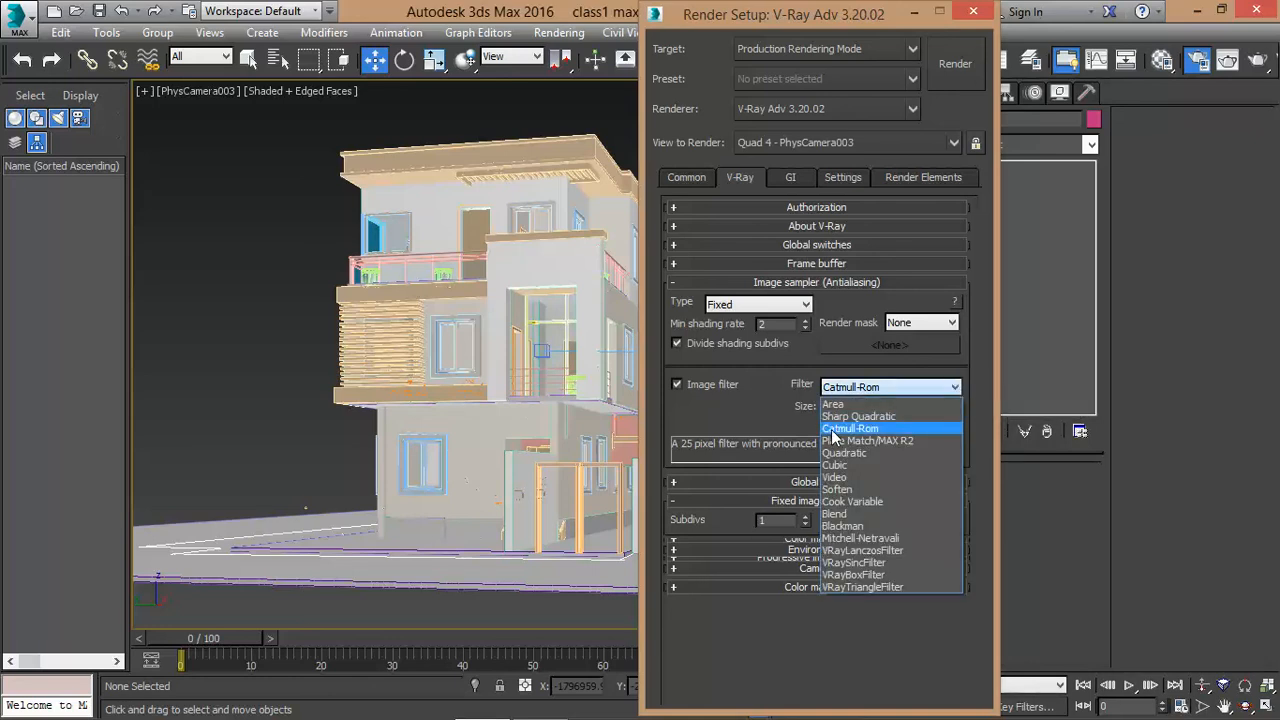
left_click(779, 393)
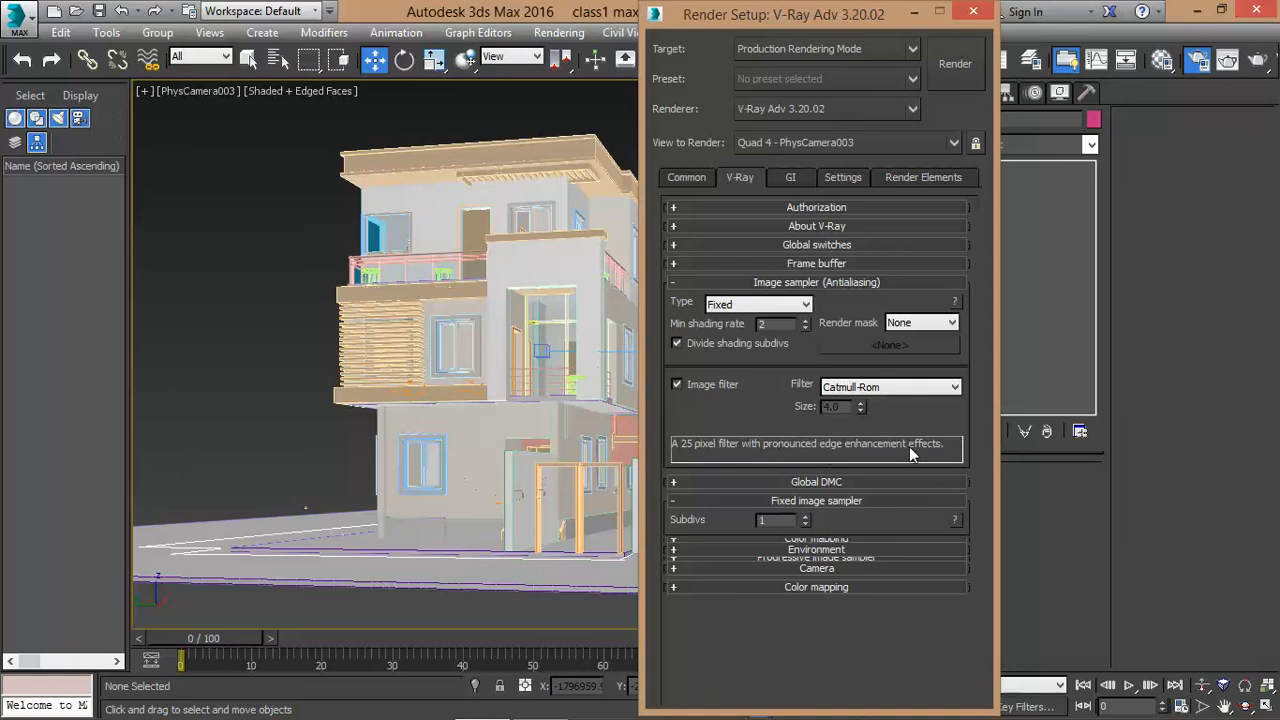
left_click(945, 390)
left_click(871, 540)
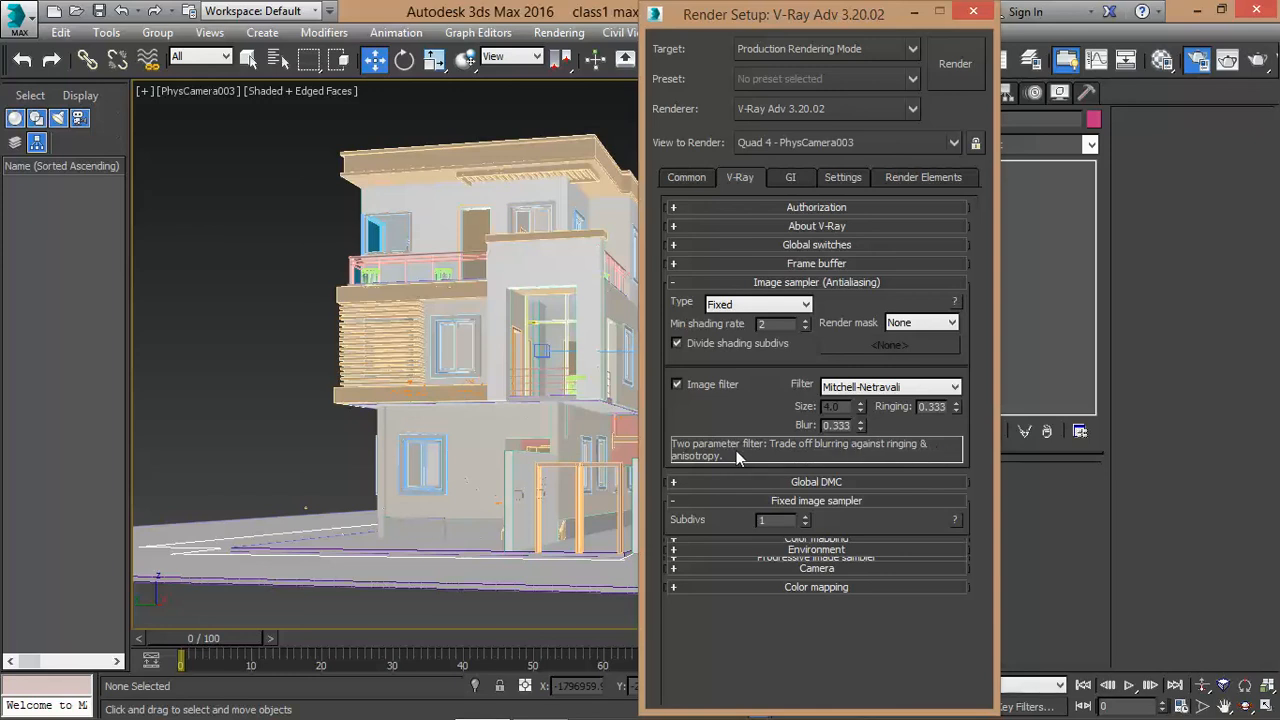
left_click(953, 387)
left_click(828, 404)
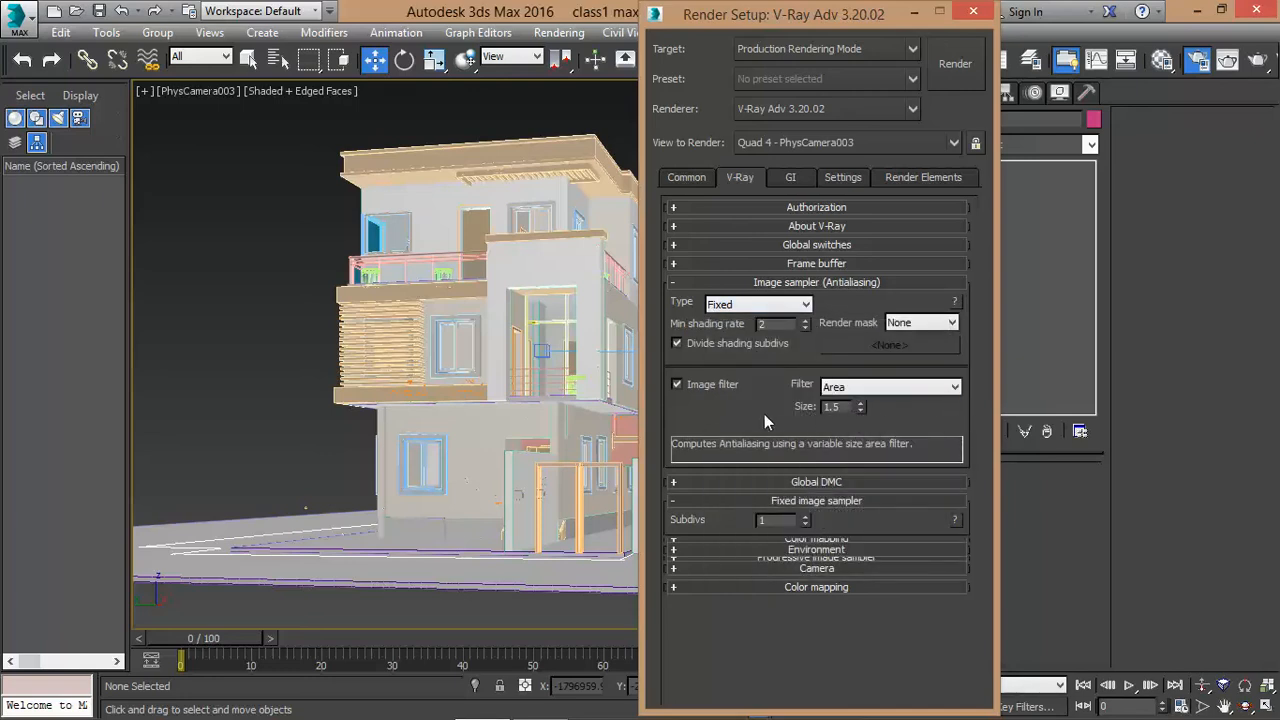
Collapse the image sampler section and examine the Fixed image sampler, Environment and Camera settings, collapsing each one.
left_click(674, 283)
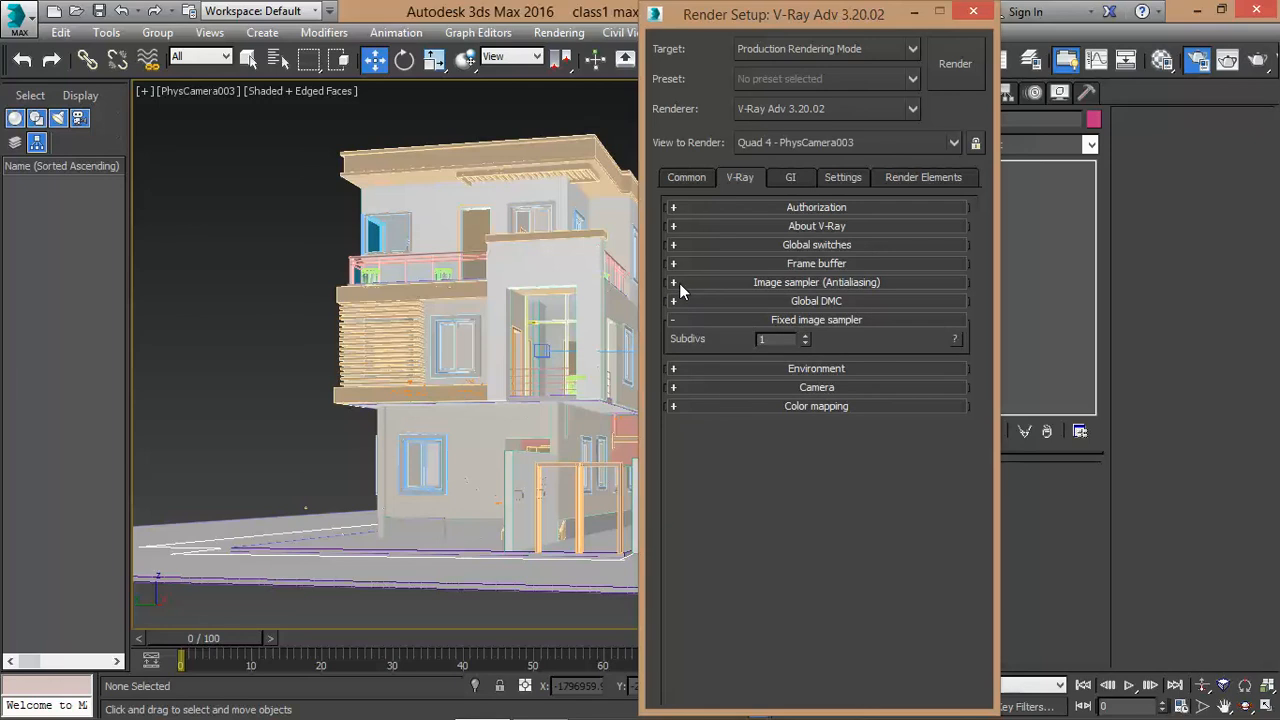
left_click(799, 321)
left_click(798, 321)
left_click(673, 319)
left_click(803, 340)
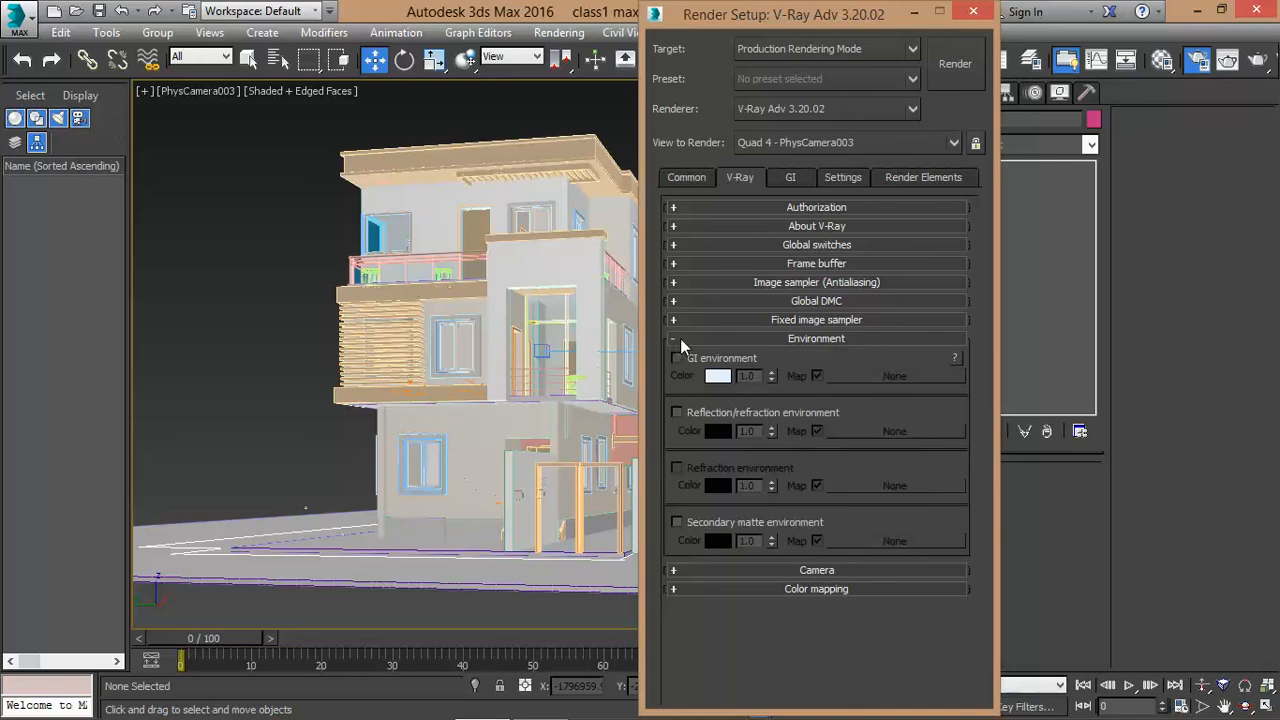
left_click(678, 338)
left_click(808, 359)
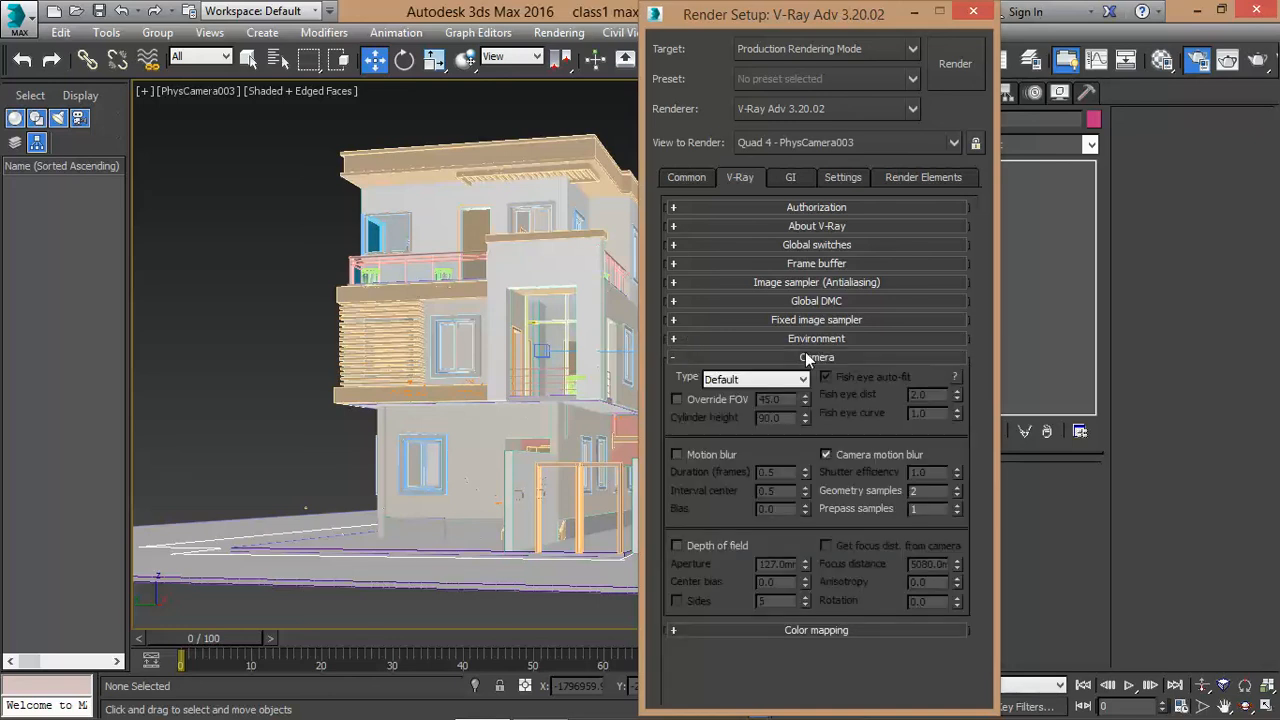
left_click(672, 357)
Set the color mapping type to Linear multiply.
left_click(778, 377)
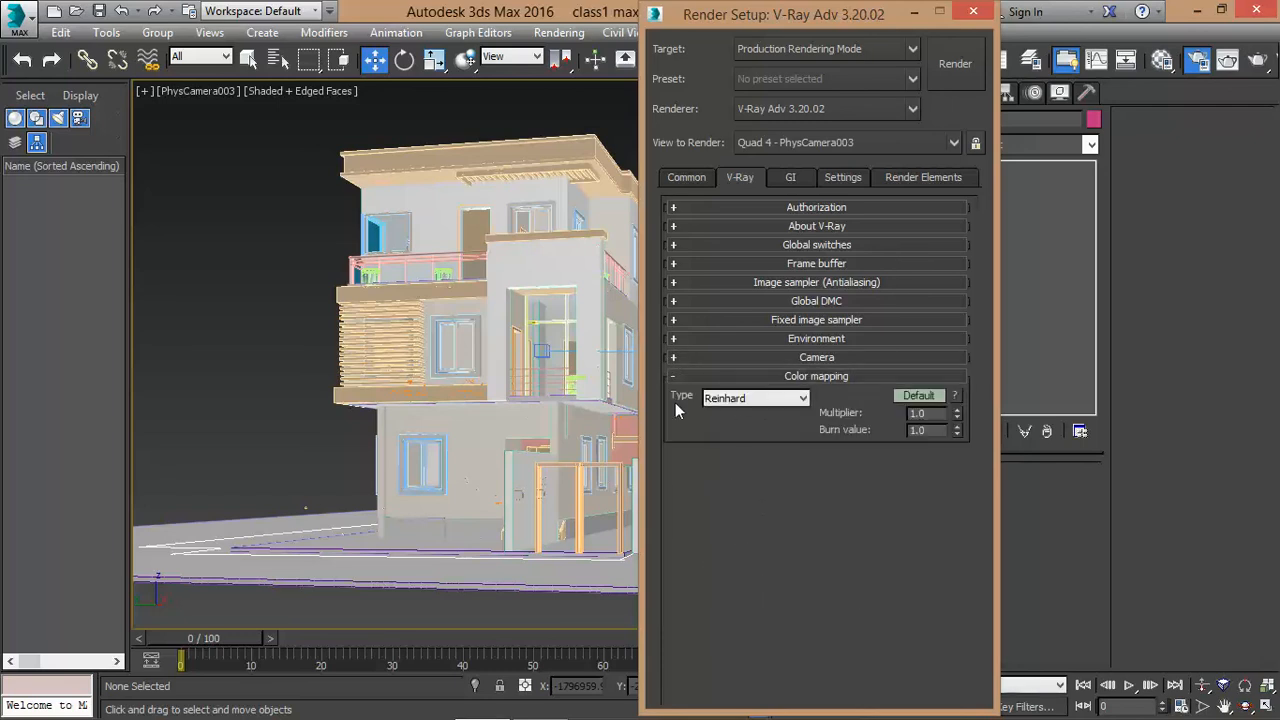
left_click(803, 397)
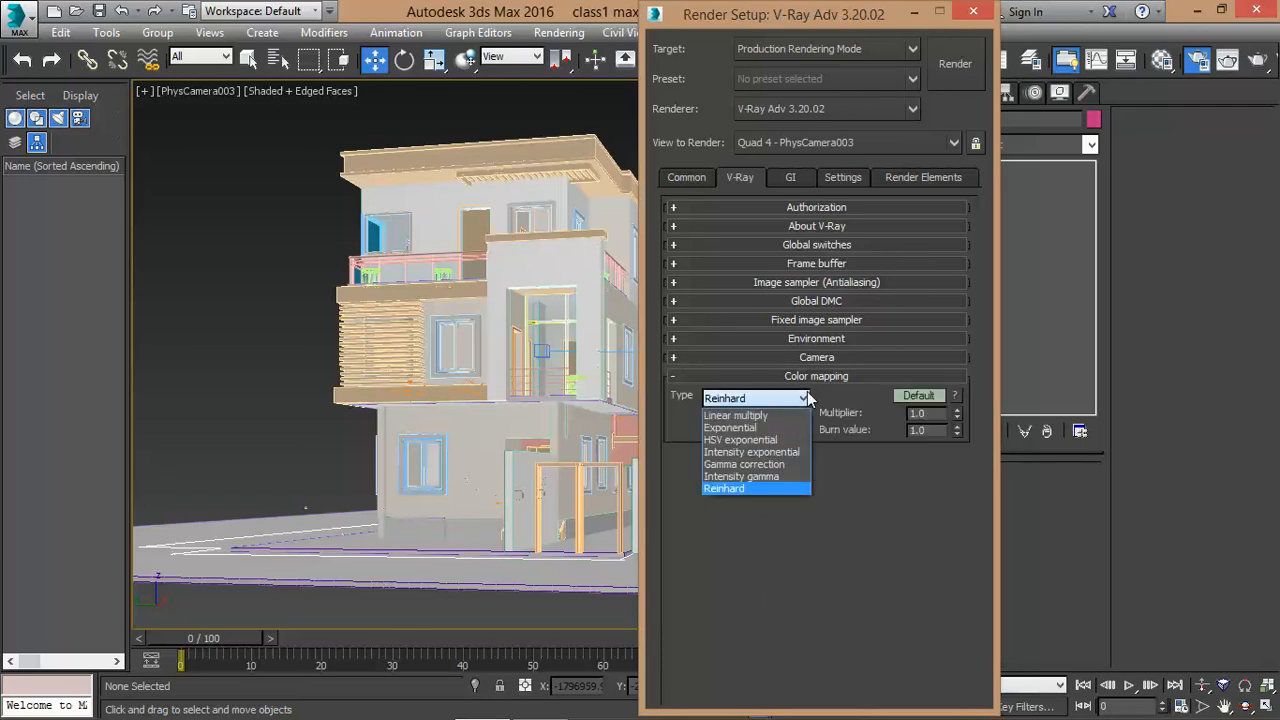
left_click(745, 415)
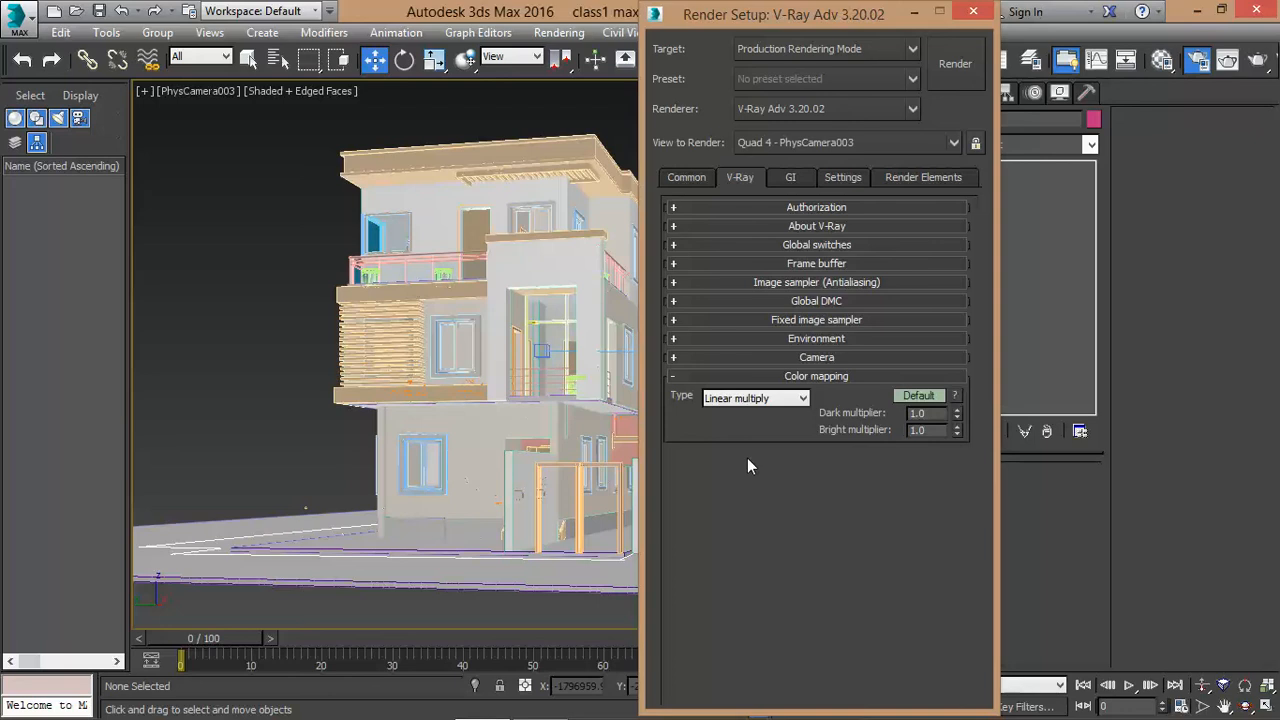
left_click(800, 402)
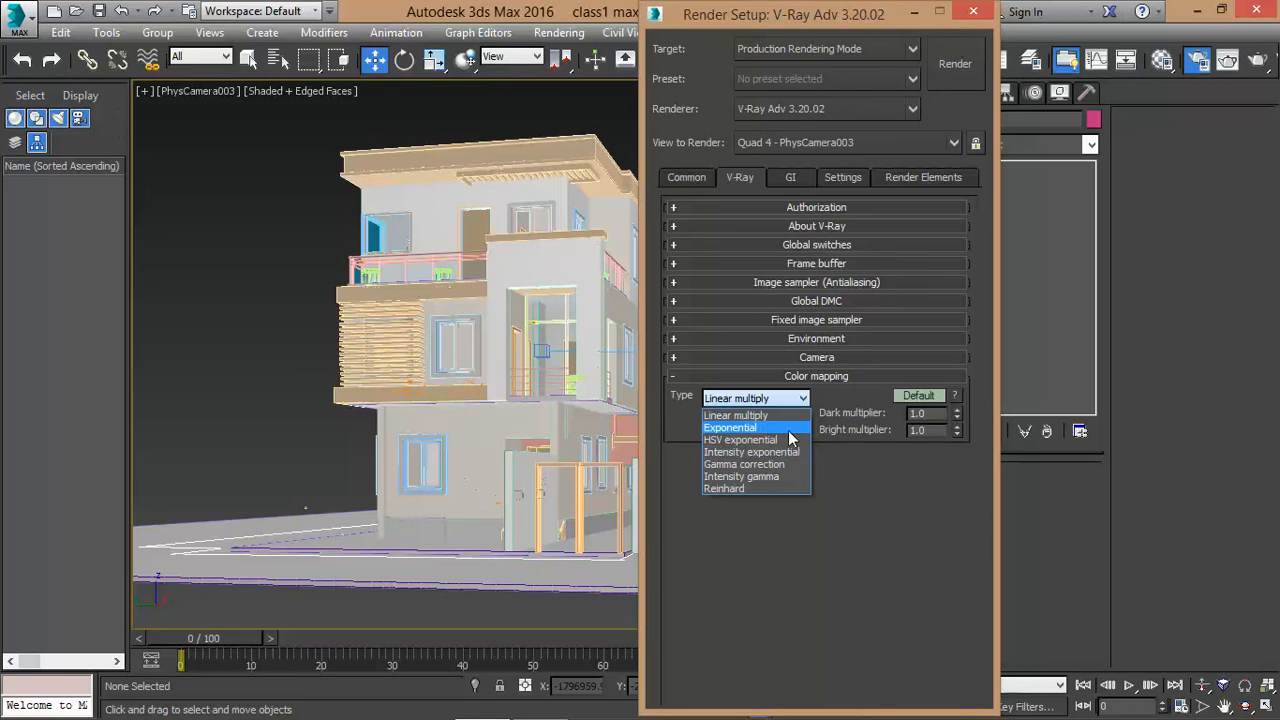
left_click(745, 415)
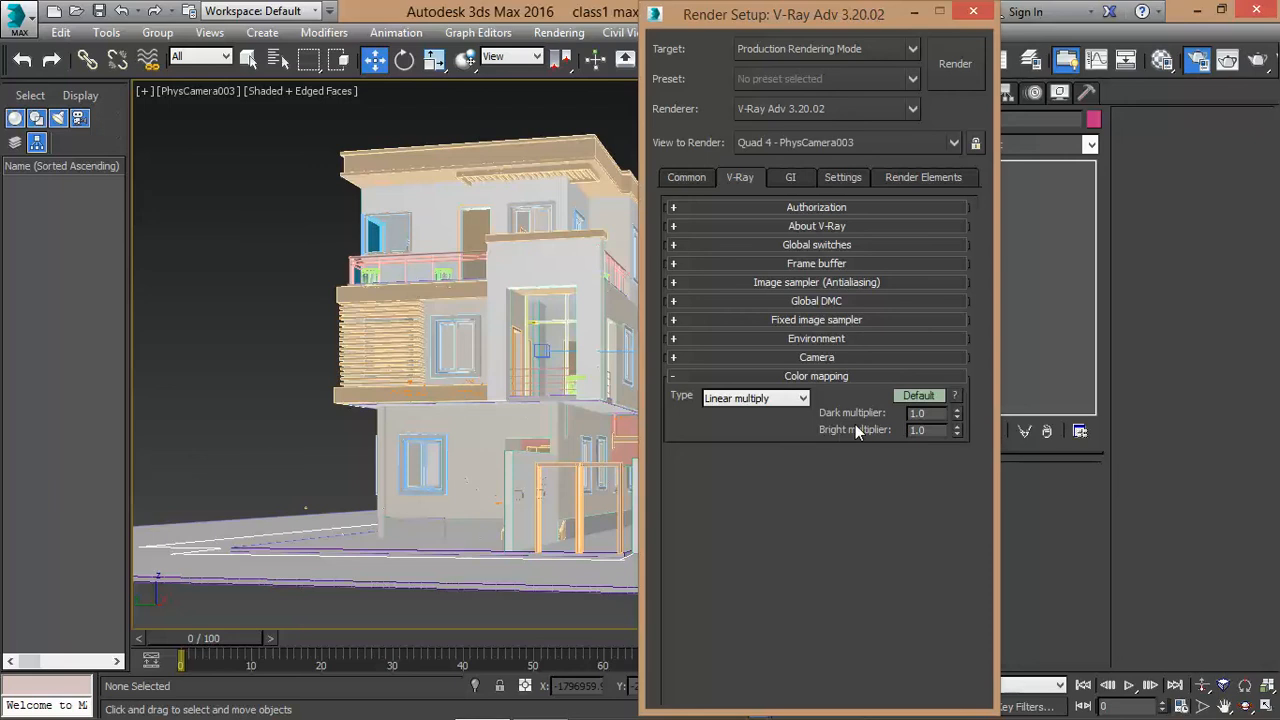
Show the Expert color mapping settings, enable Sub-pixel mapping and Clamp output, and collapse the section.
left_click(916, 395)
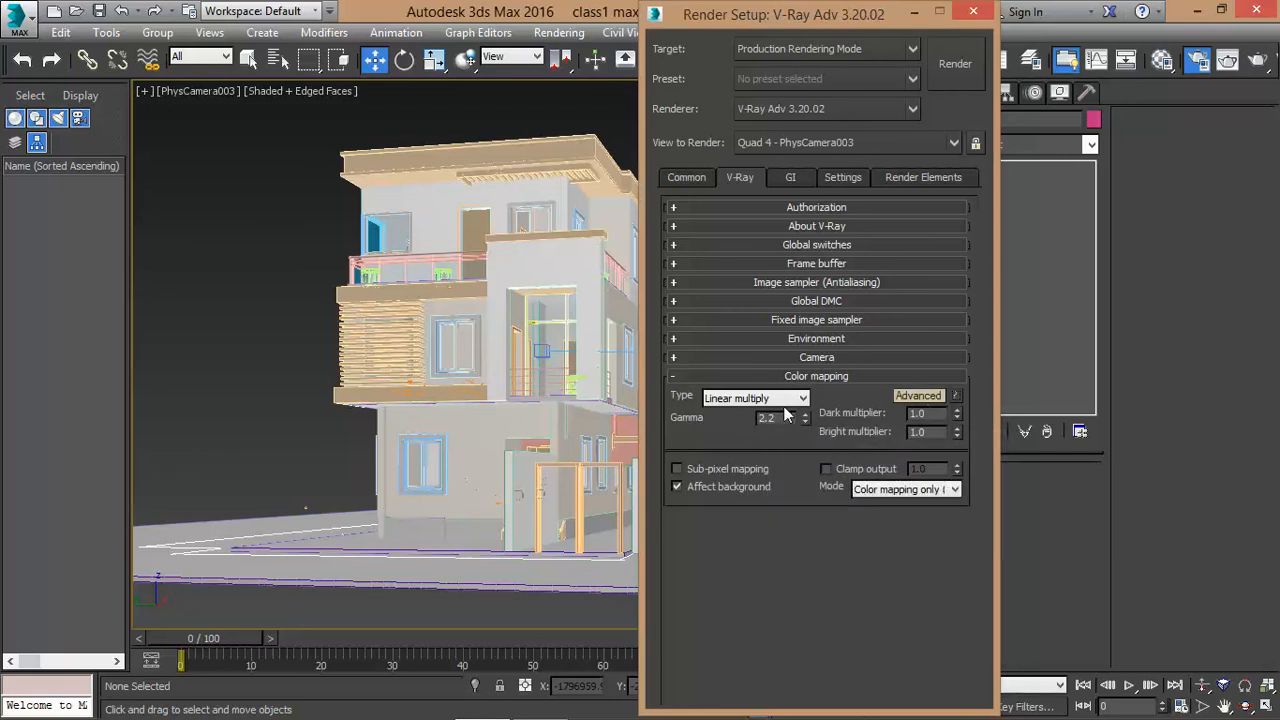
left_click(925, 398)
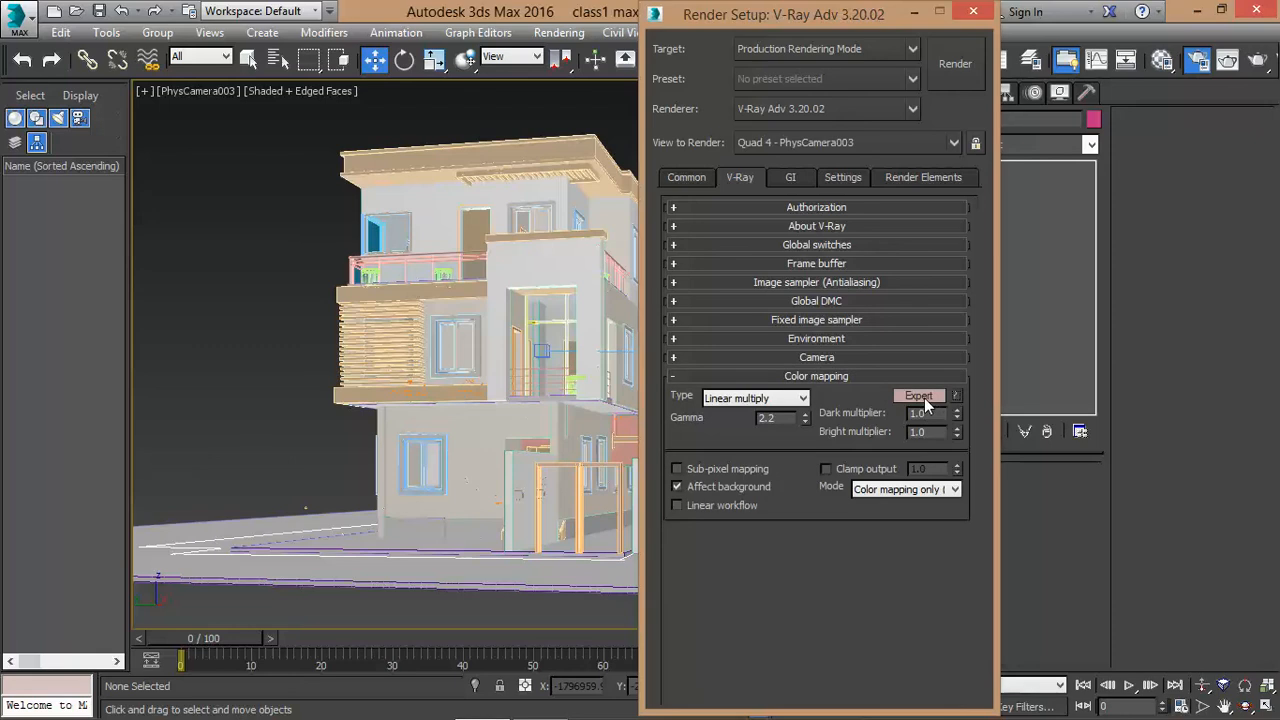
left_click(677, 469)
left_click(825, 468)
mouse_move(827, 470)
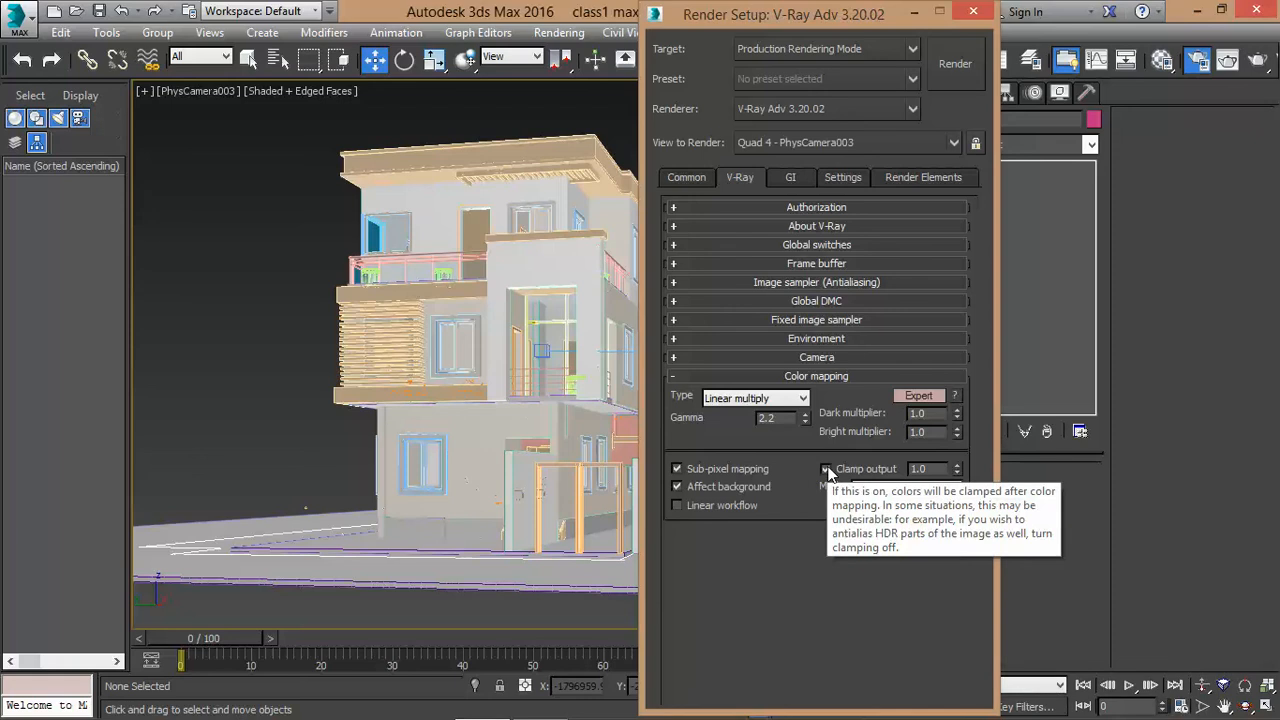
left_click(791, 177)
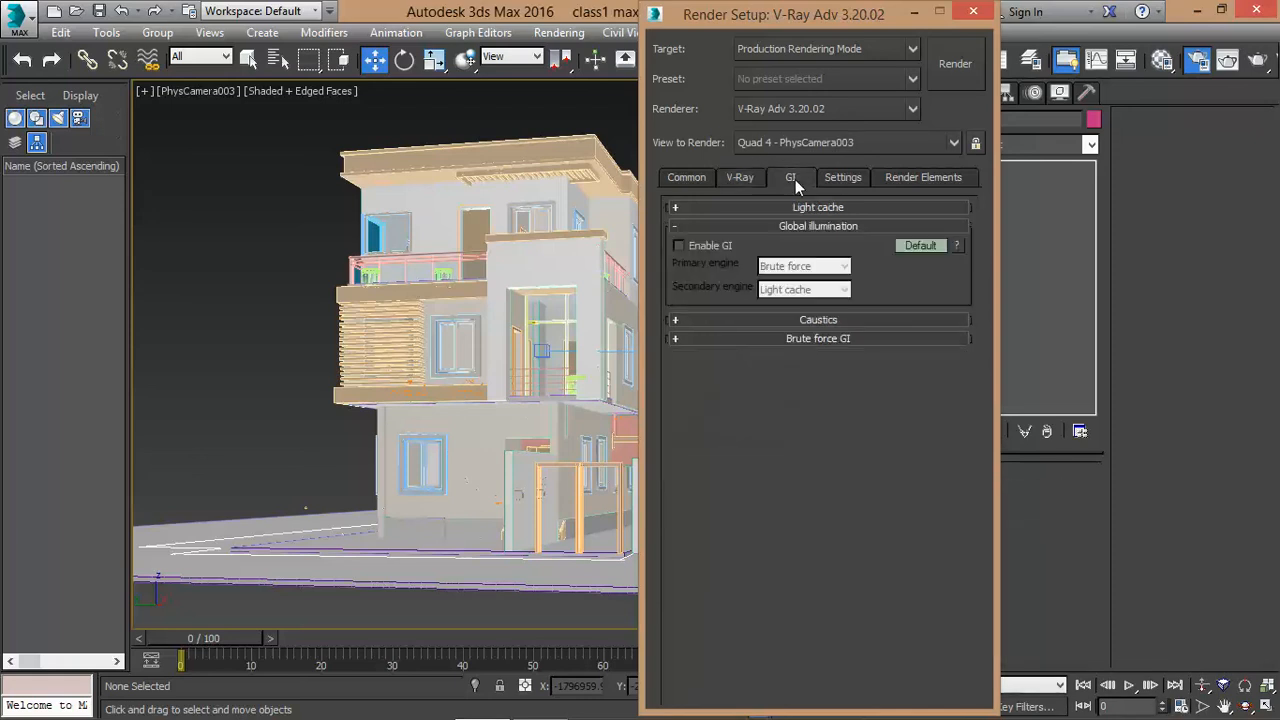
left_click(738, 177)
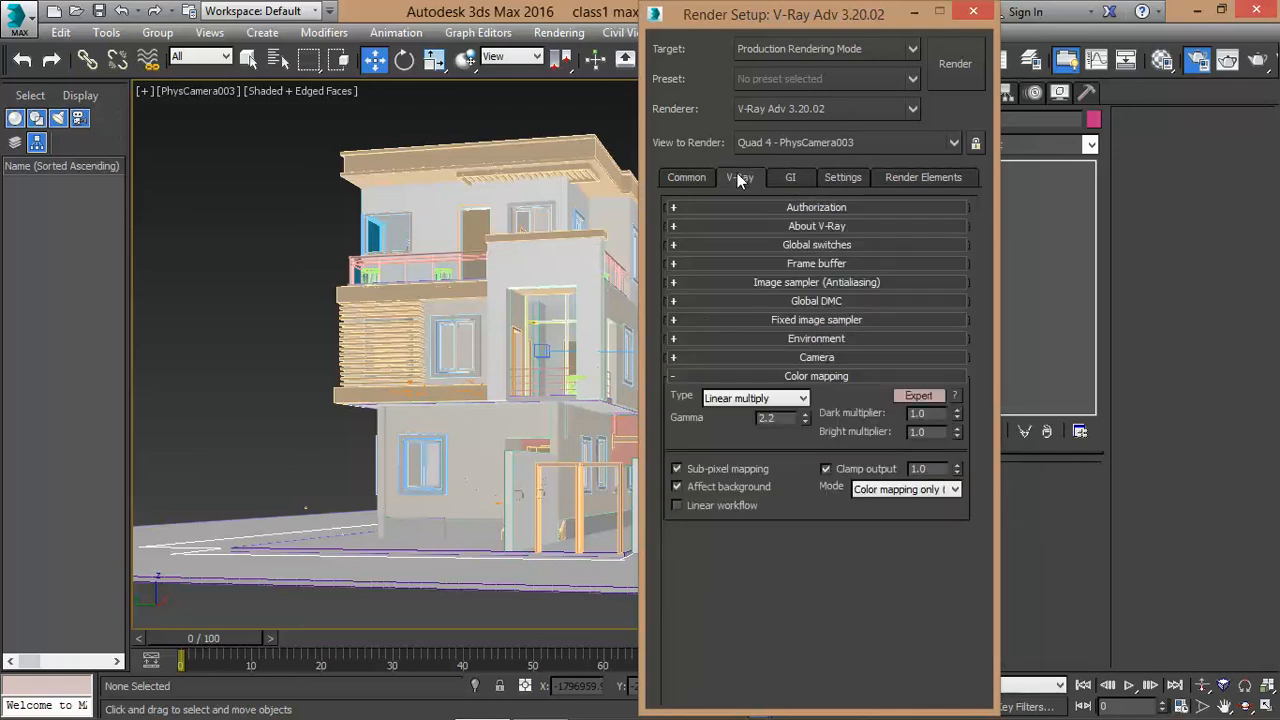
left_click(676, 377)
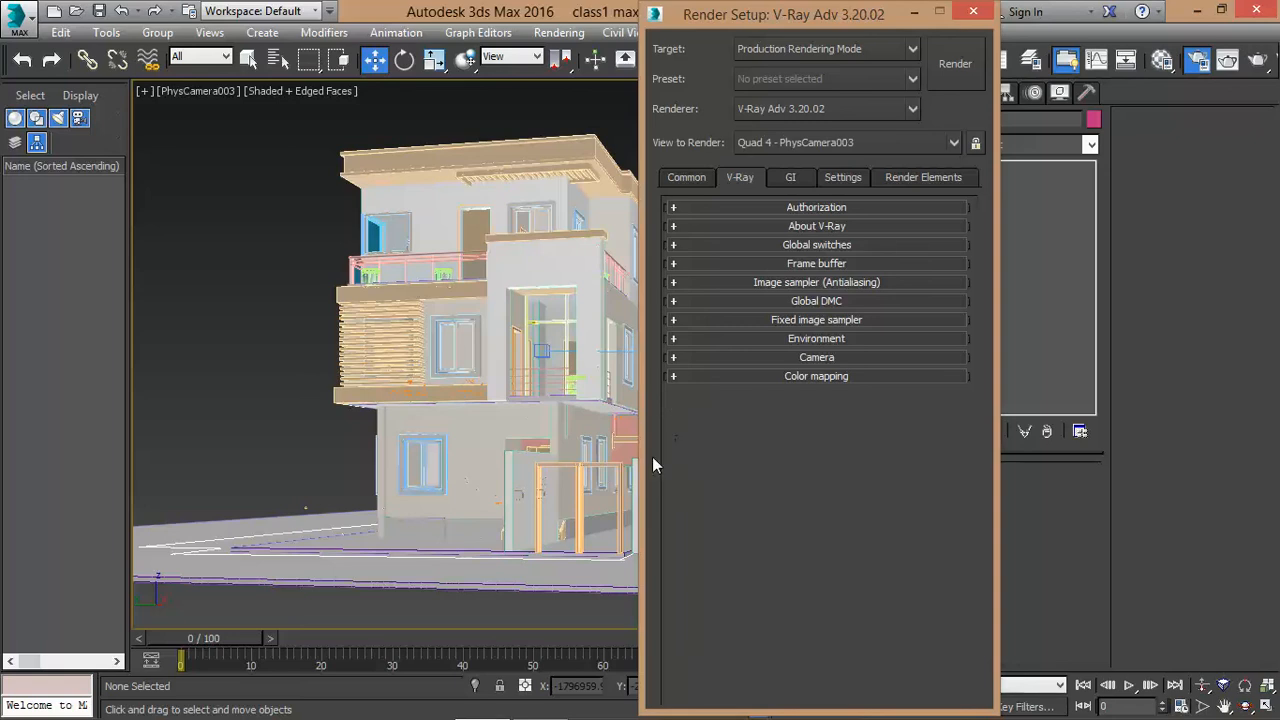
Review the Global switches at the Advanced level and the Frame buffer settings, collapsing both sections.
left_click(847, 245)
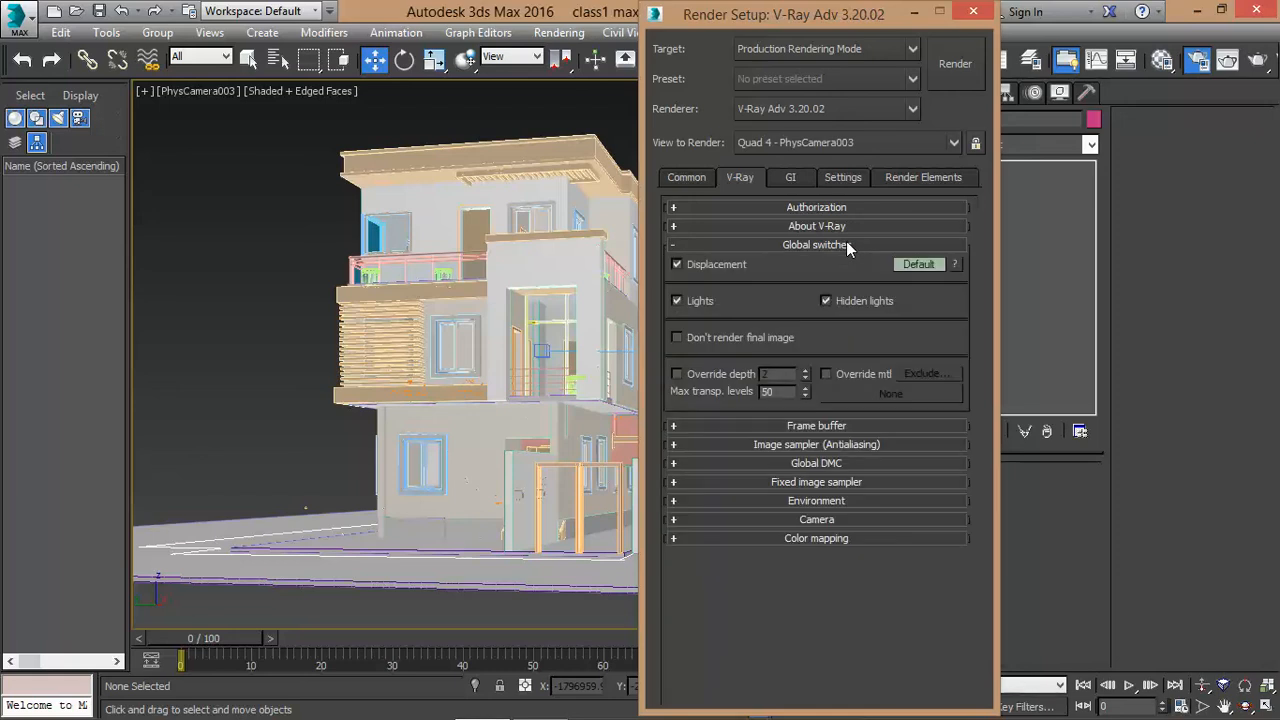
left_click(915, 265)
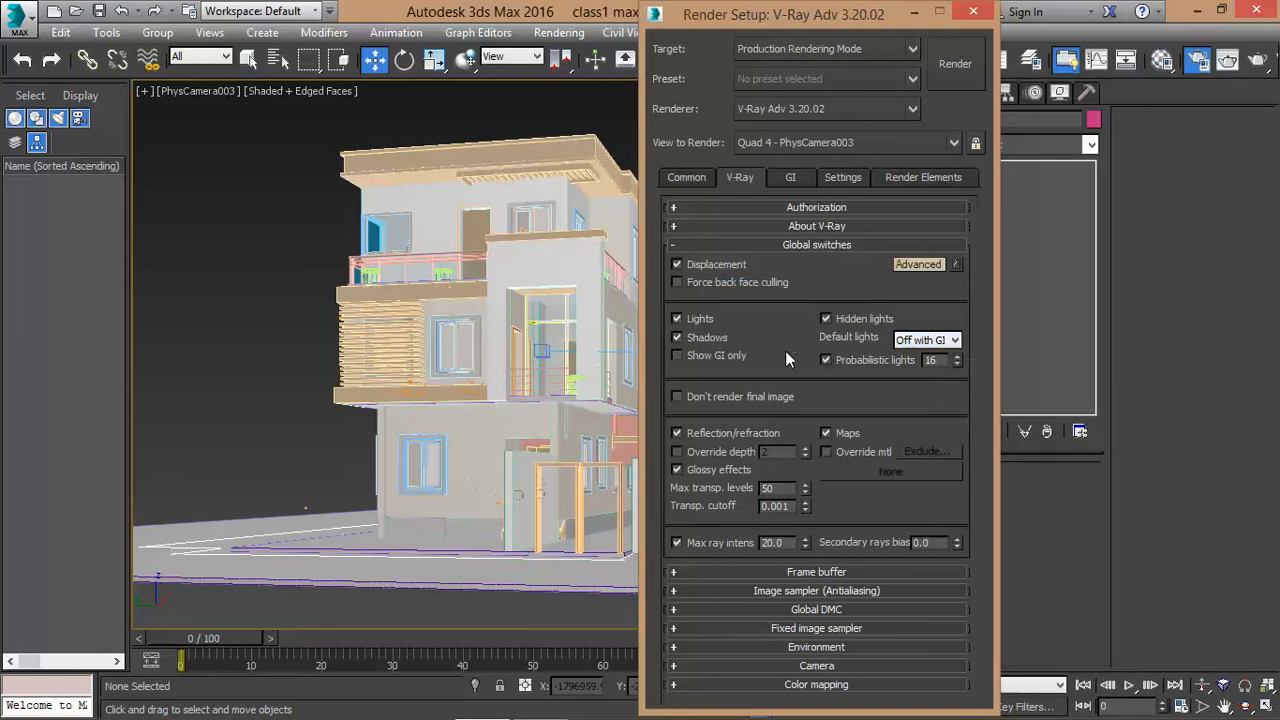
left_click(674, 246)
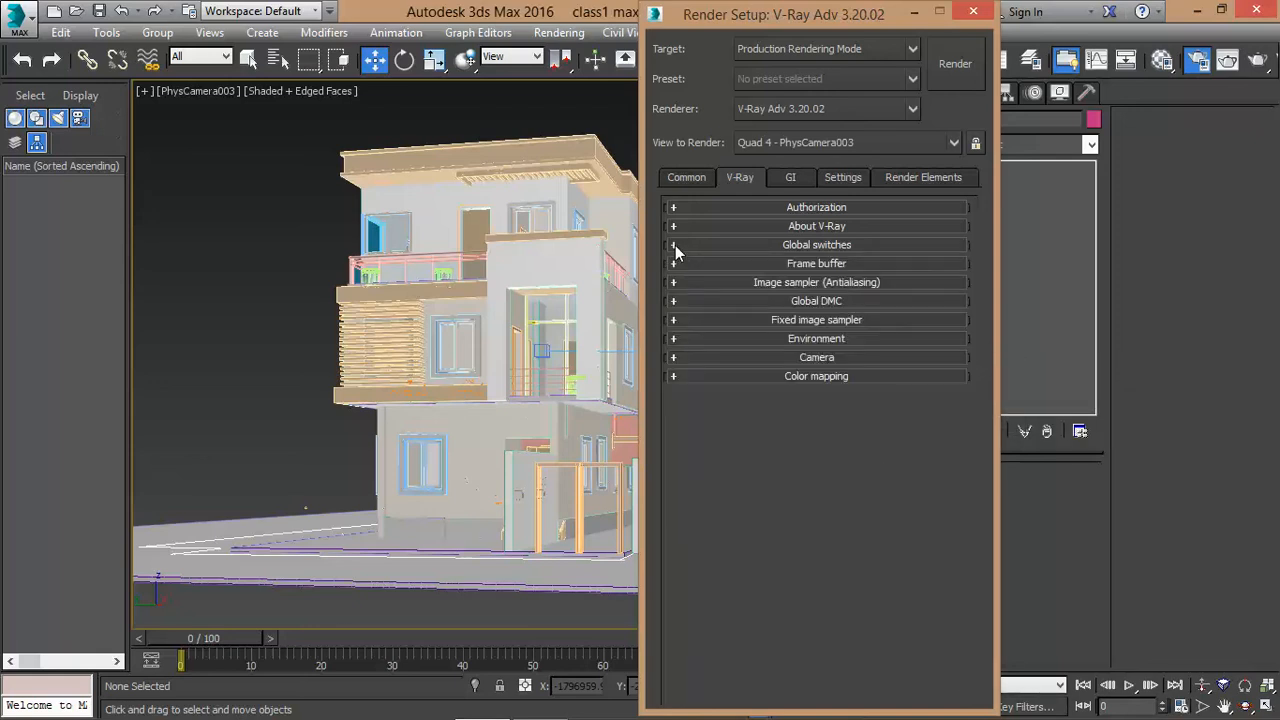
left_click(807, 264)
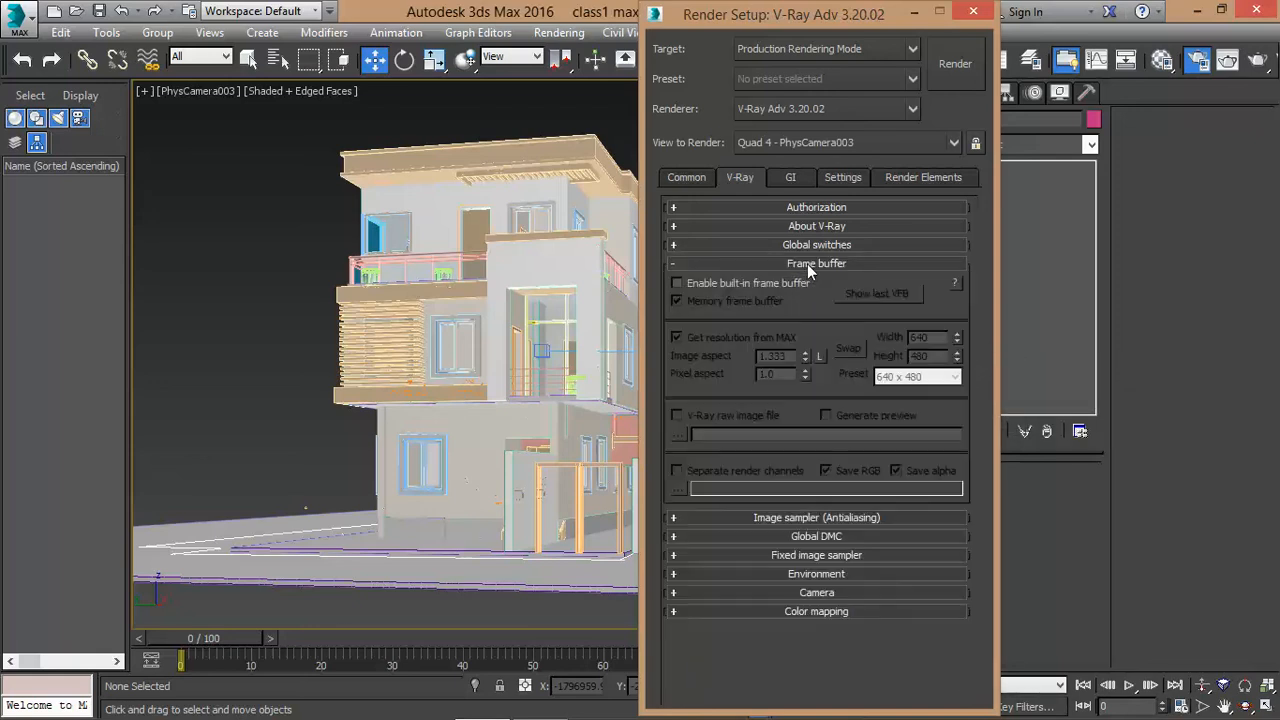
left_click(673, 281)
left_click(678, 264)
Review the antialiasing image sampler, Fixed image sampler and Color mapping settings again, collapsing each section.
left_click(799, 282)
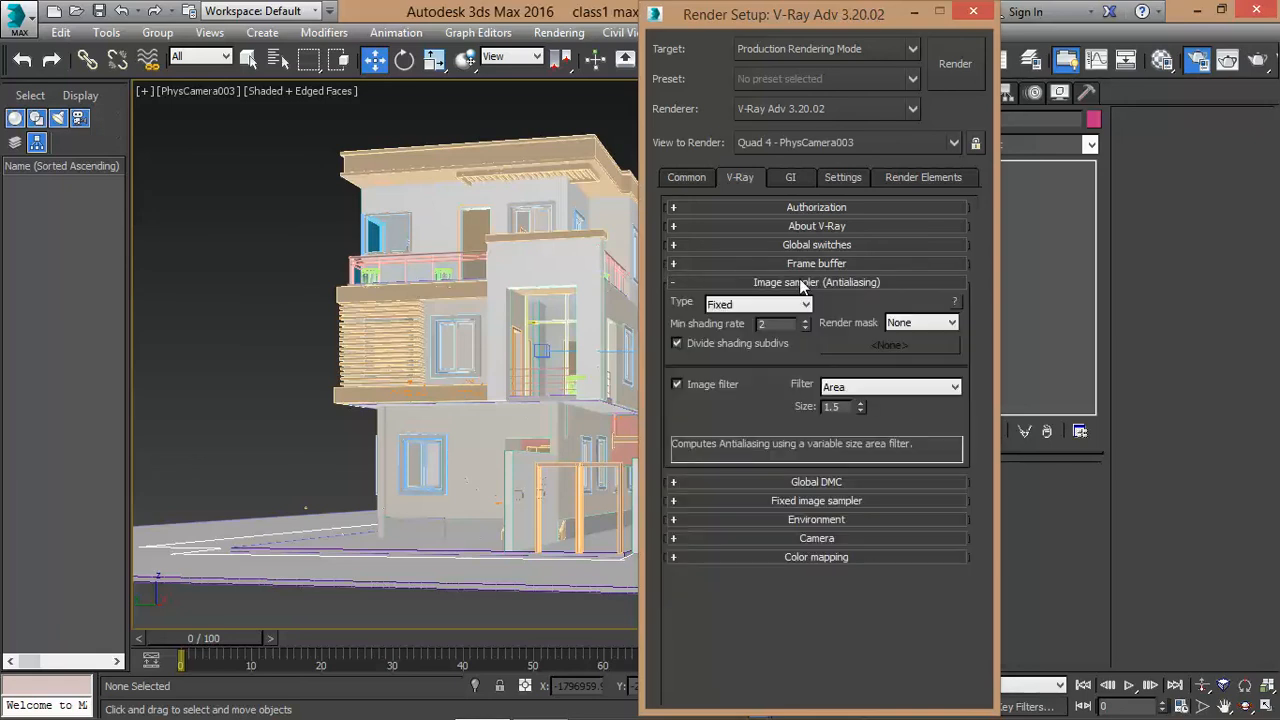
left_click(674, 283)
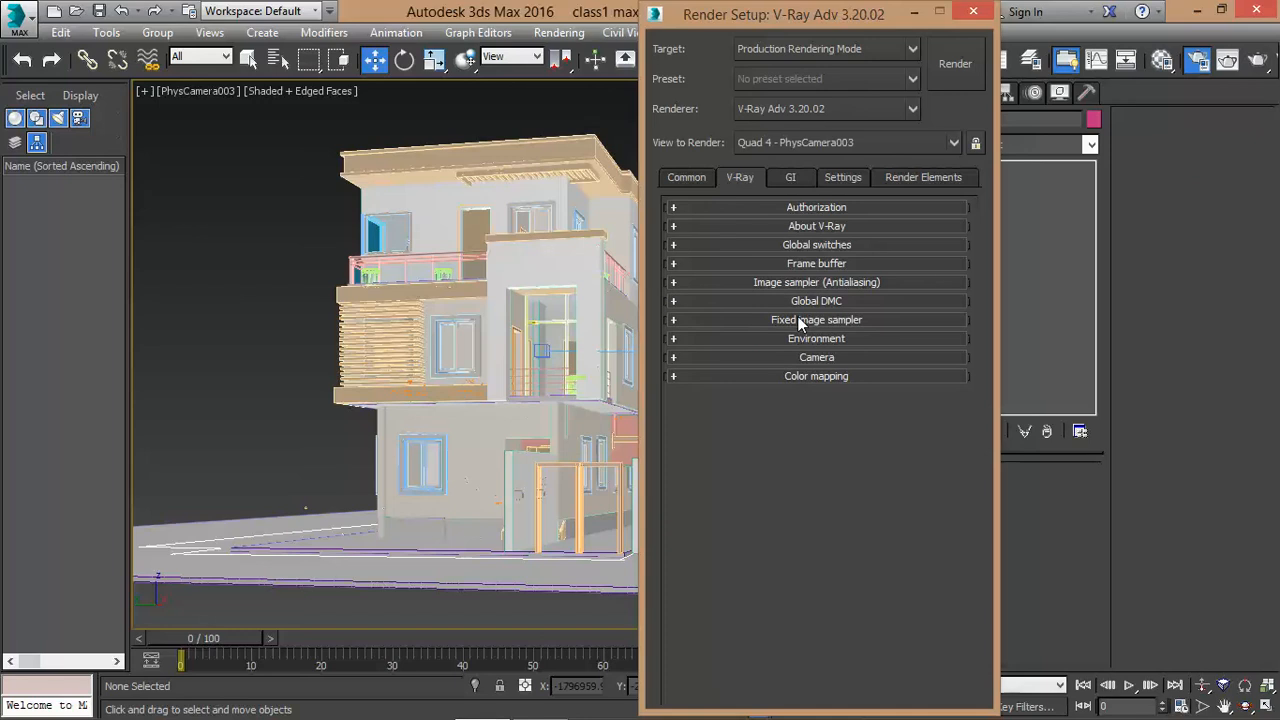
left_click(799, 320)
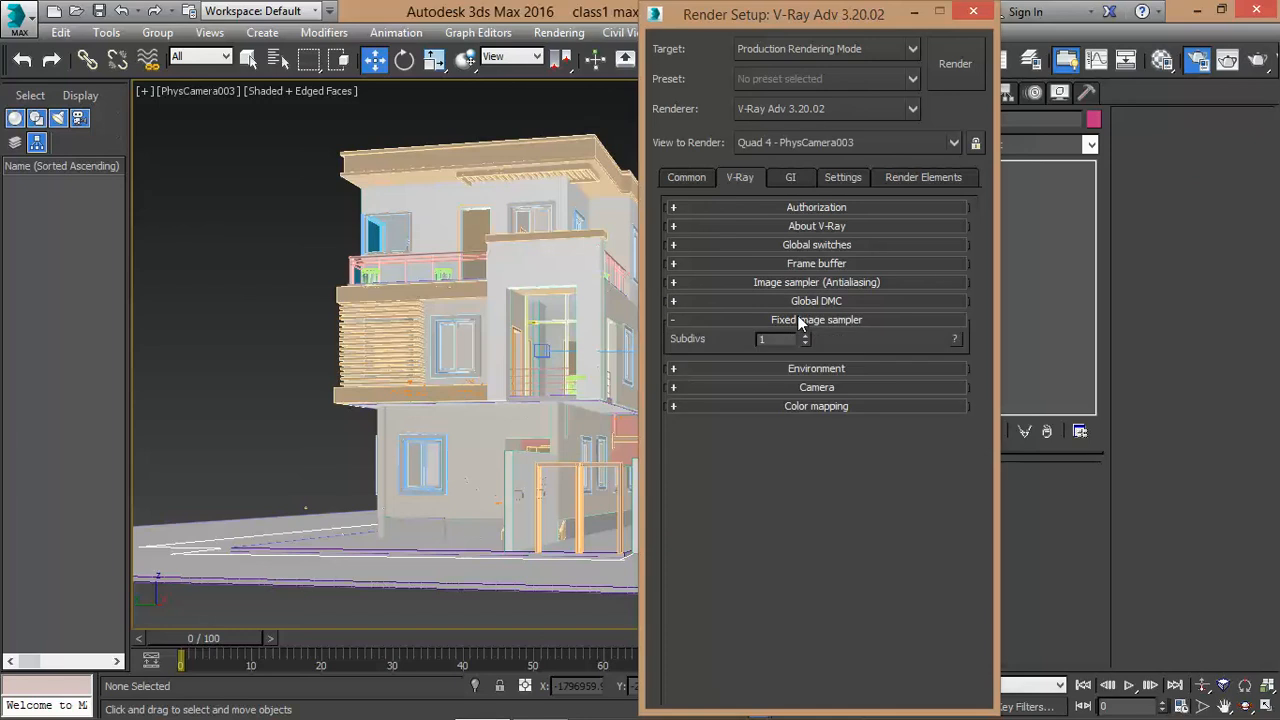
left_click(680, 318)
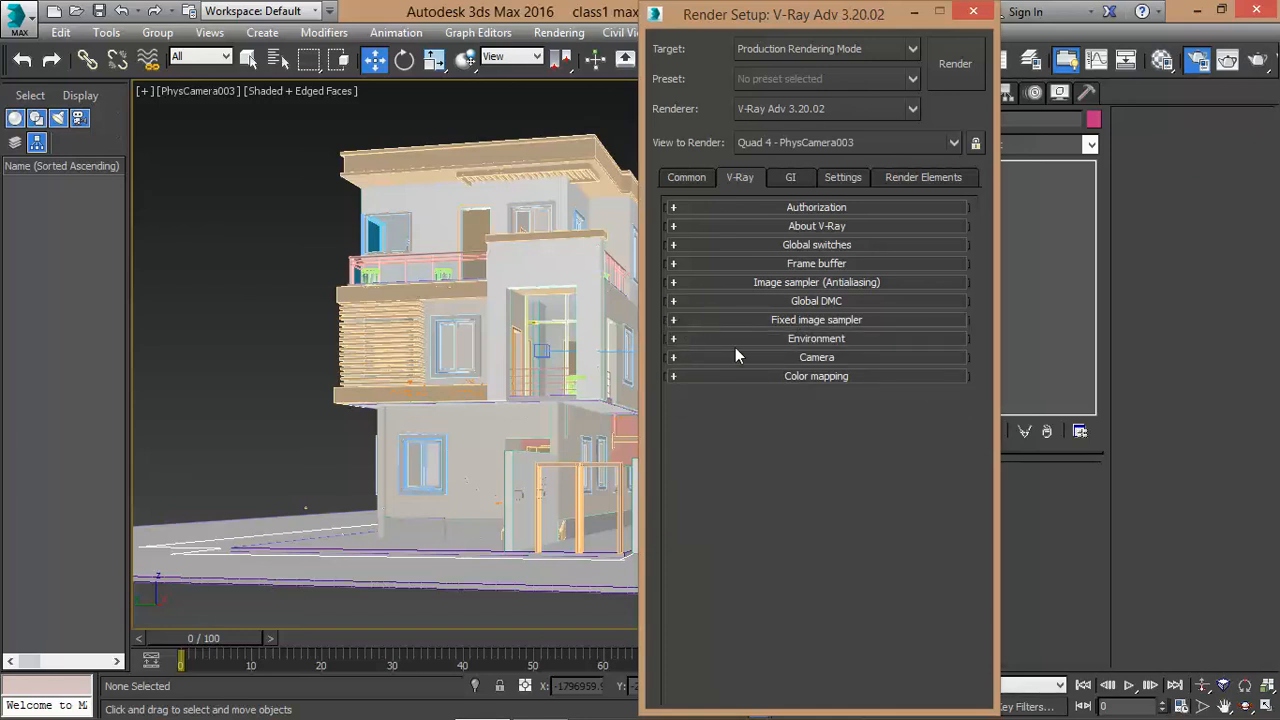
left_click(821, 376)
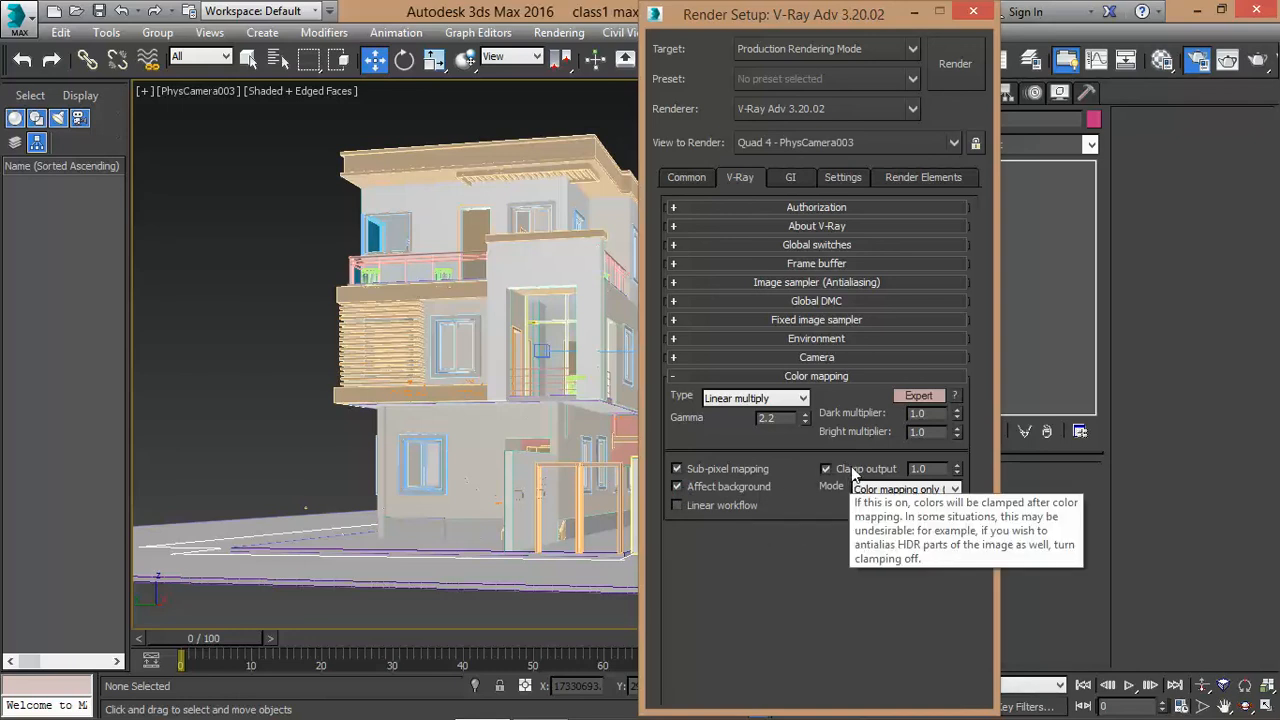
left_click(680, 377)
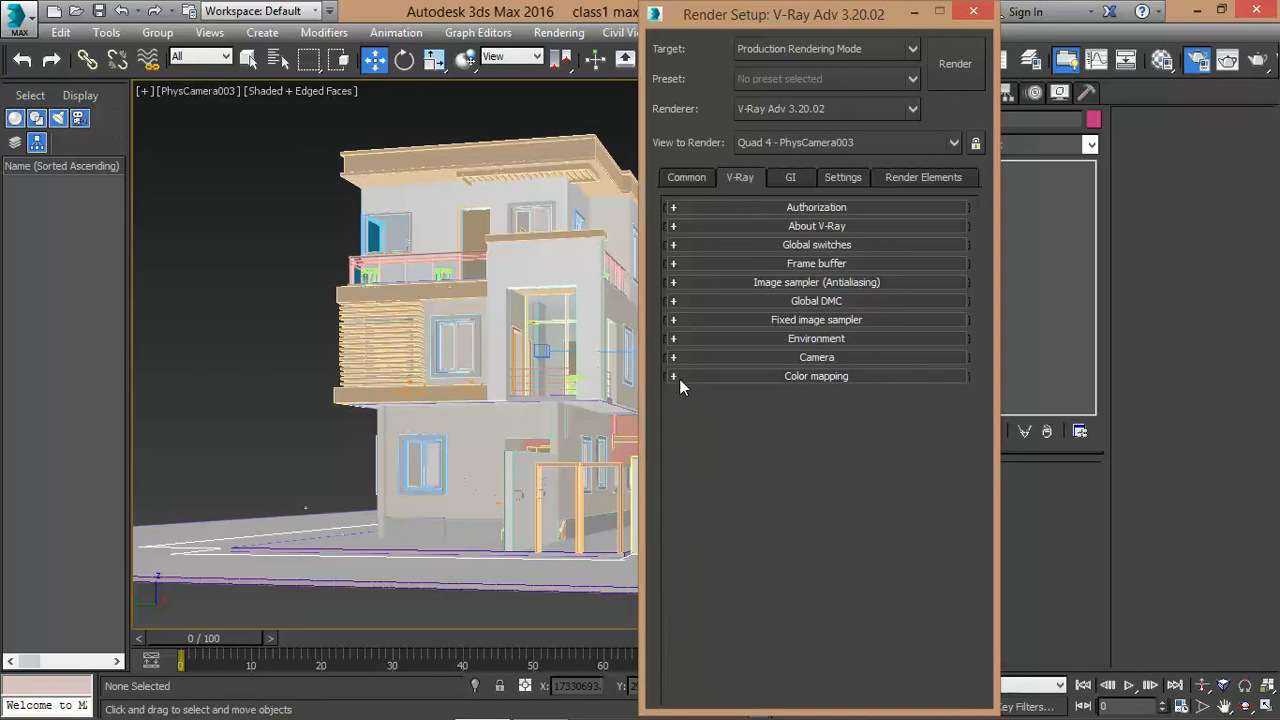
Move the Global illumination section to the top of the GI settings, above Light cache.
left_click(792, 176)
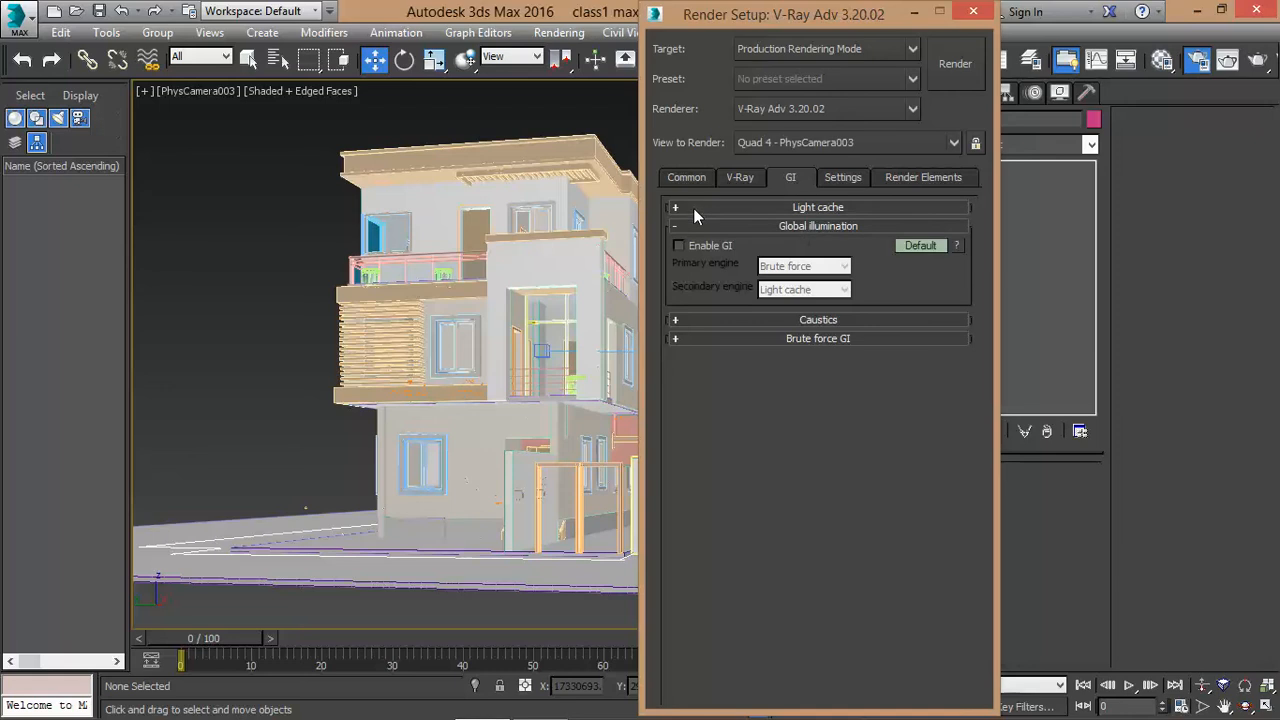
left_click_drag(693, 226, 733, 265)
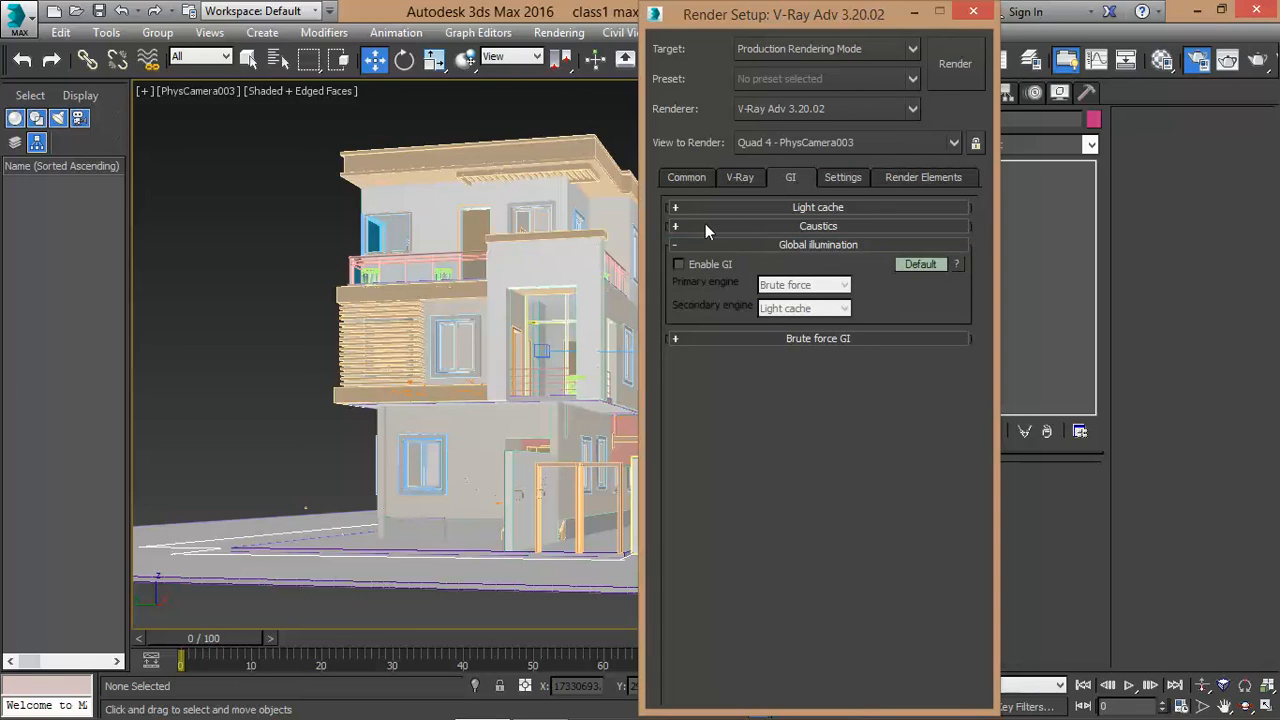
left_click_drag(705, 224, 866, 213)
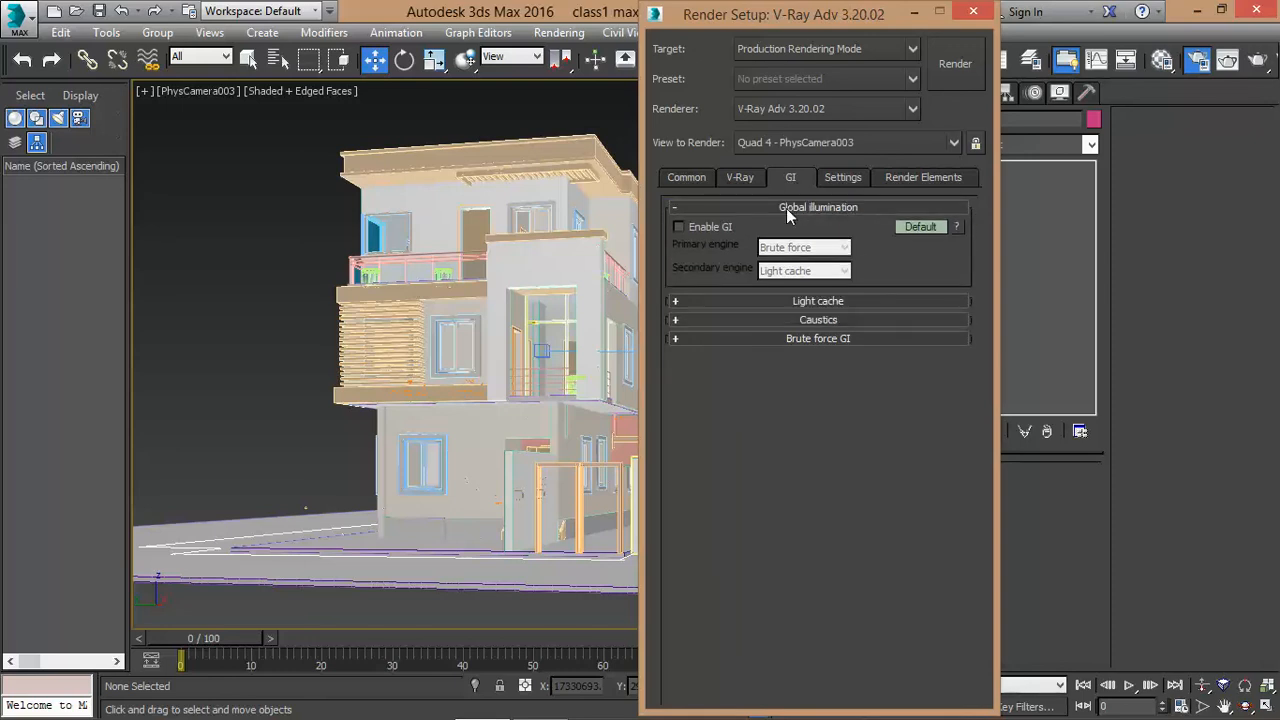
Enable GI with Irradiance map as the primary engine and Light cache as the secondary engine.
left_click(683, 229)
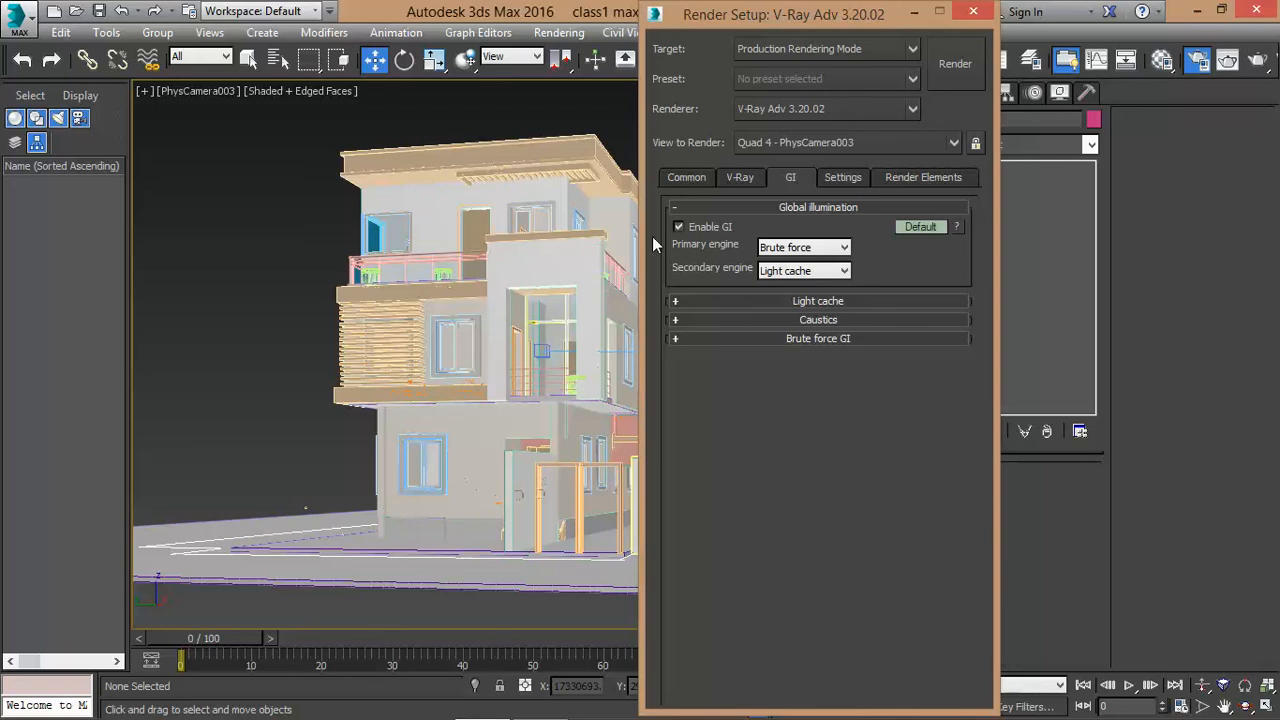
left_click(808, 247)
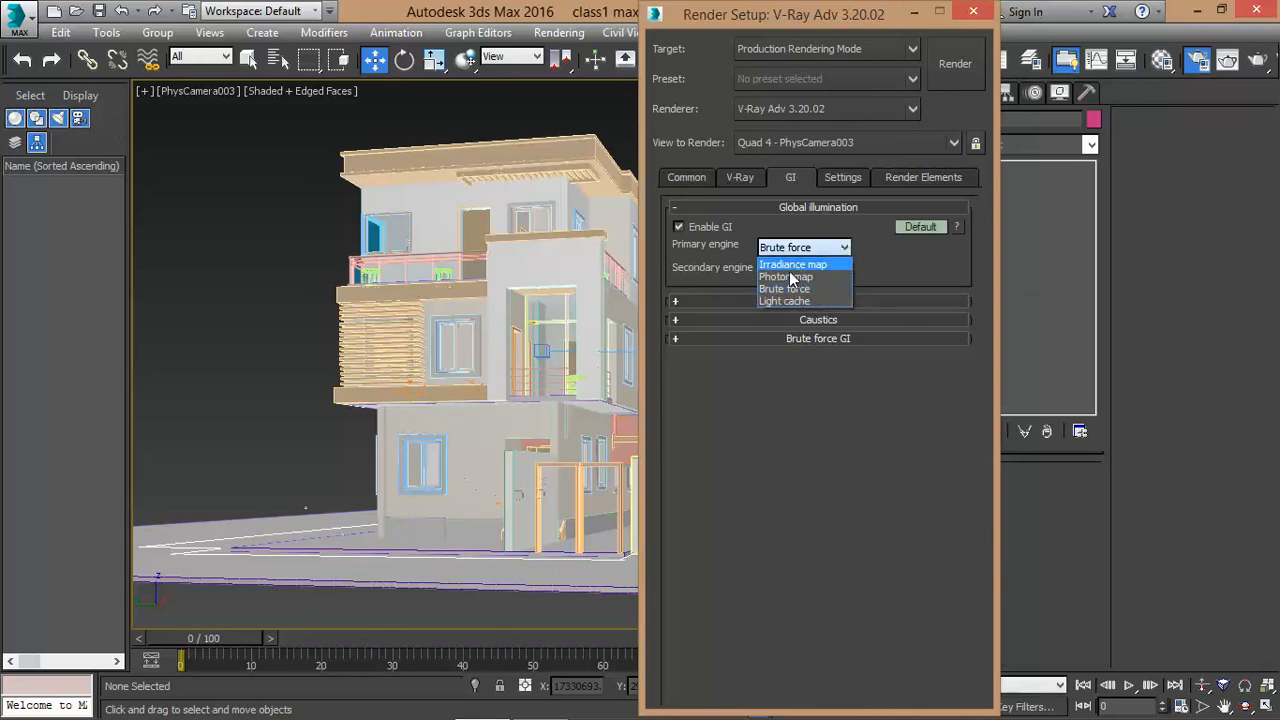
left_click(793, 264)
left_click(804, 270)
left_click(785, 306)
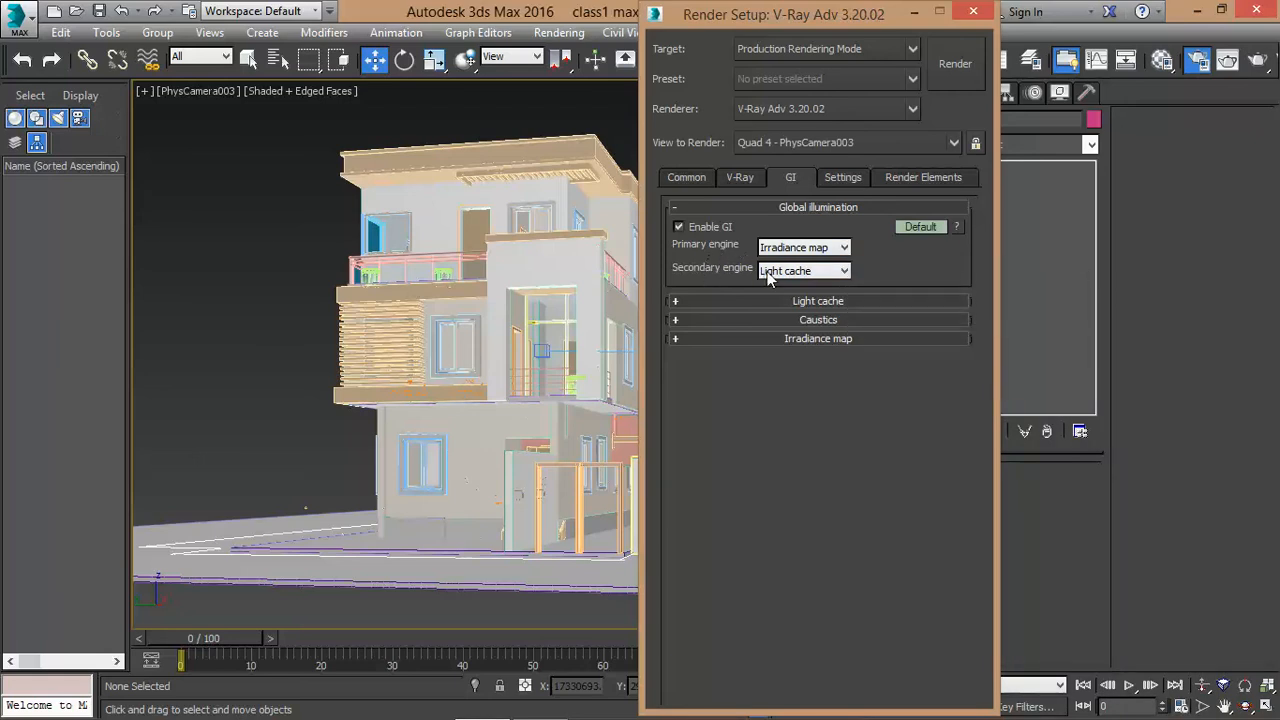
Show the Expert global illumination settings, enable ambient occlusion and collapse the section.
left_click(920, 228)
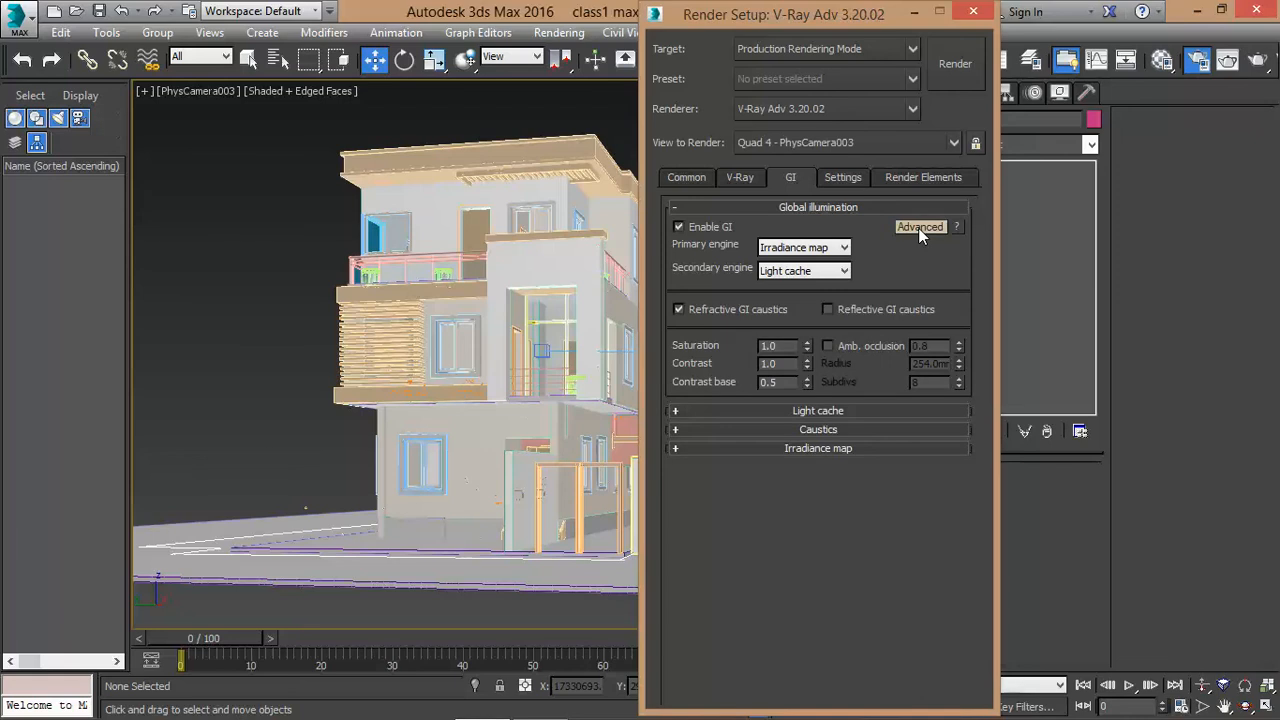
left_click(919, 228)
left_click(829, 346)
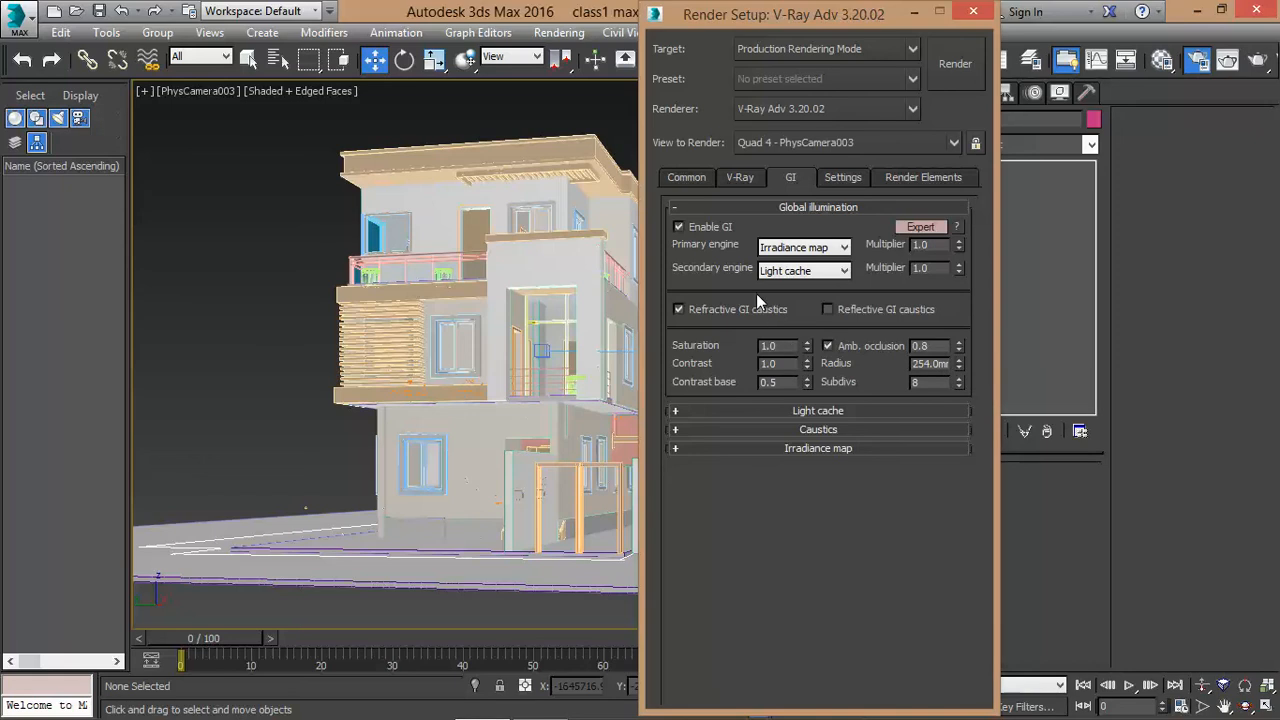
left_click(679, 208)
Set the light cache subdivisions to 1000 and collapse the Light cache section.
left_click(796, 231)
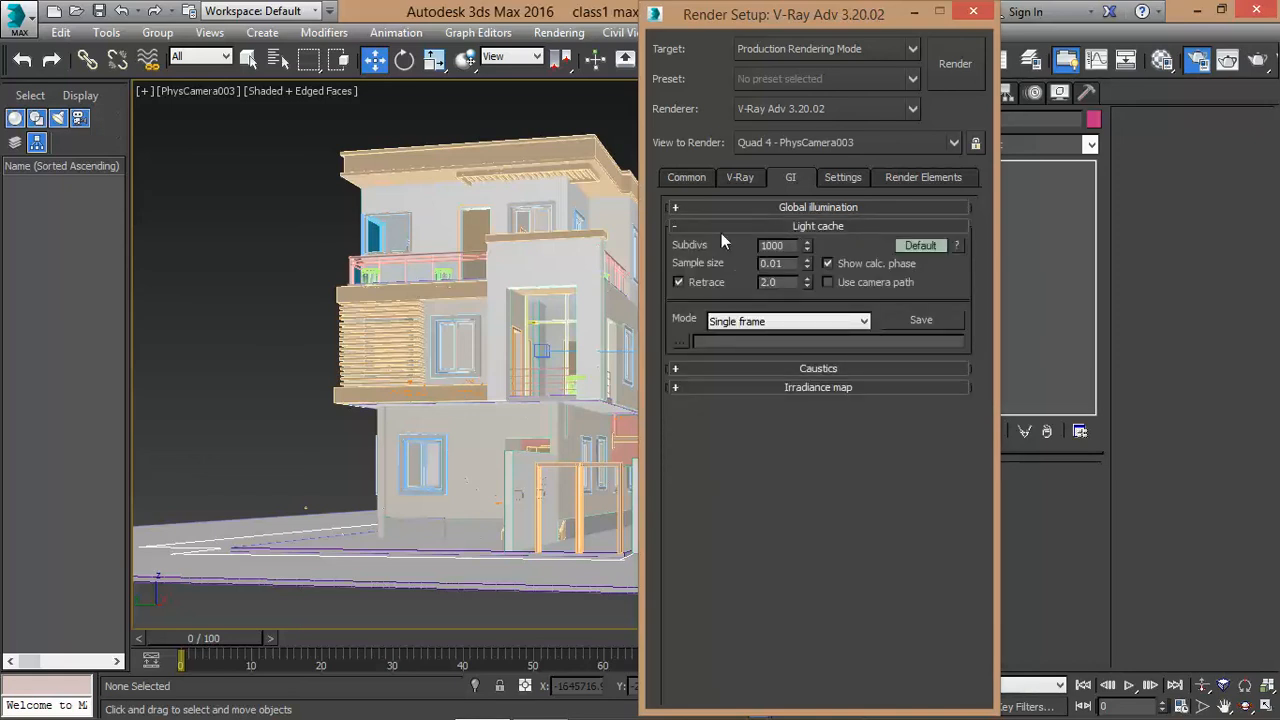
left_click_drag(789, 248, 720, 250)
type("1000")
key("Return")
left_click(676, 231)
Set the irradiance map preset to Low and show its Advanced settings.
left_click(797, 263)
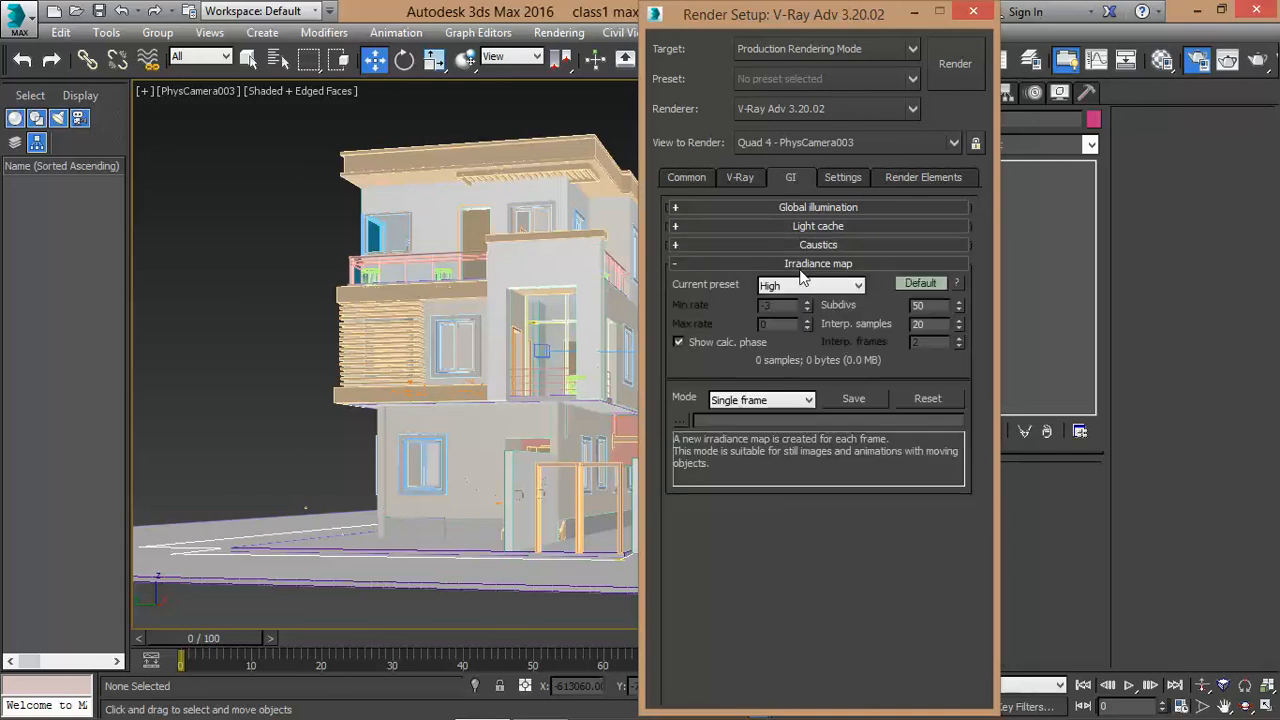
left_click(805, 285)
left_click(778, 326)
mouse_move(936, 324)
left_click(918, 284)
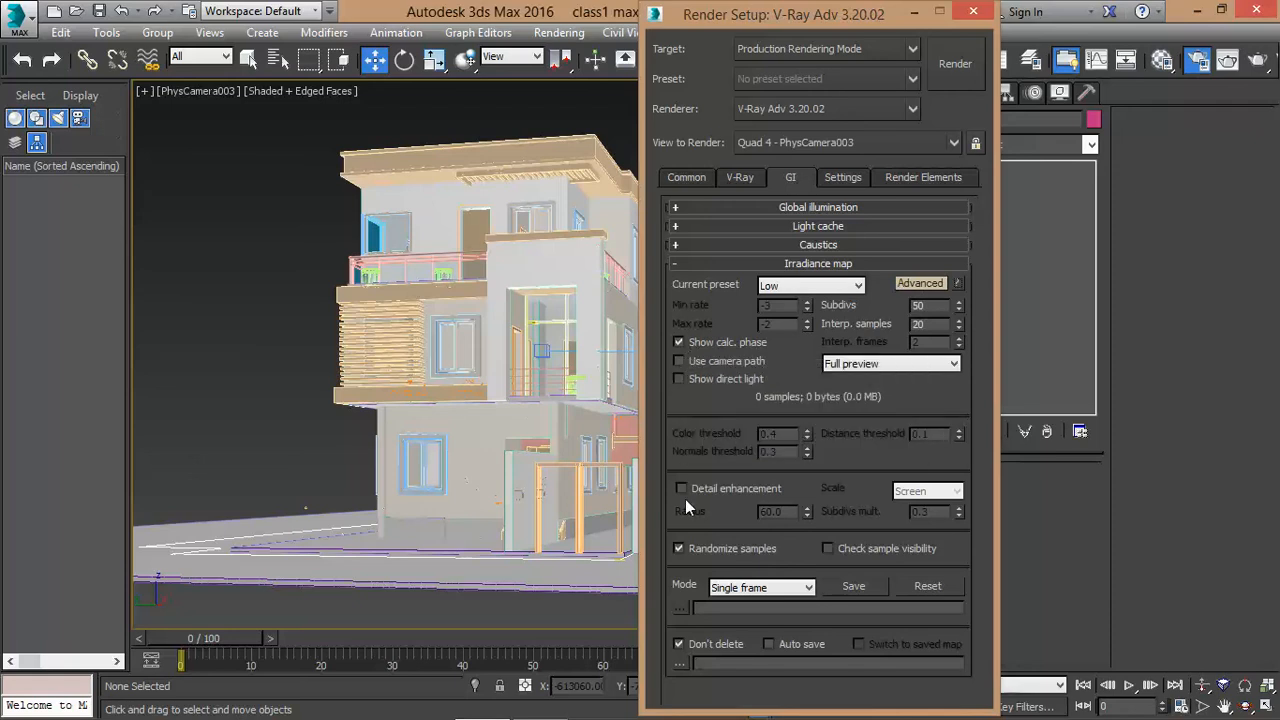
Show the Expert irradiance map settings, disable Multipass and collapse the section.
mouse_move(682, 490)
left_click(920, 283)
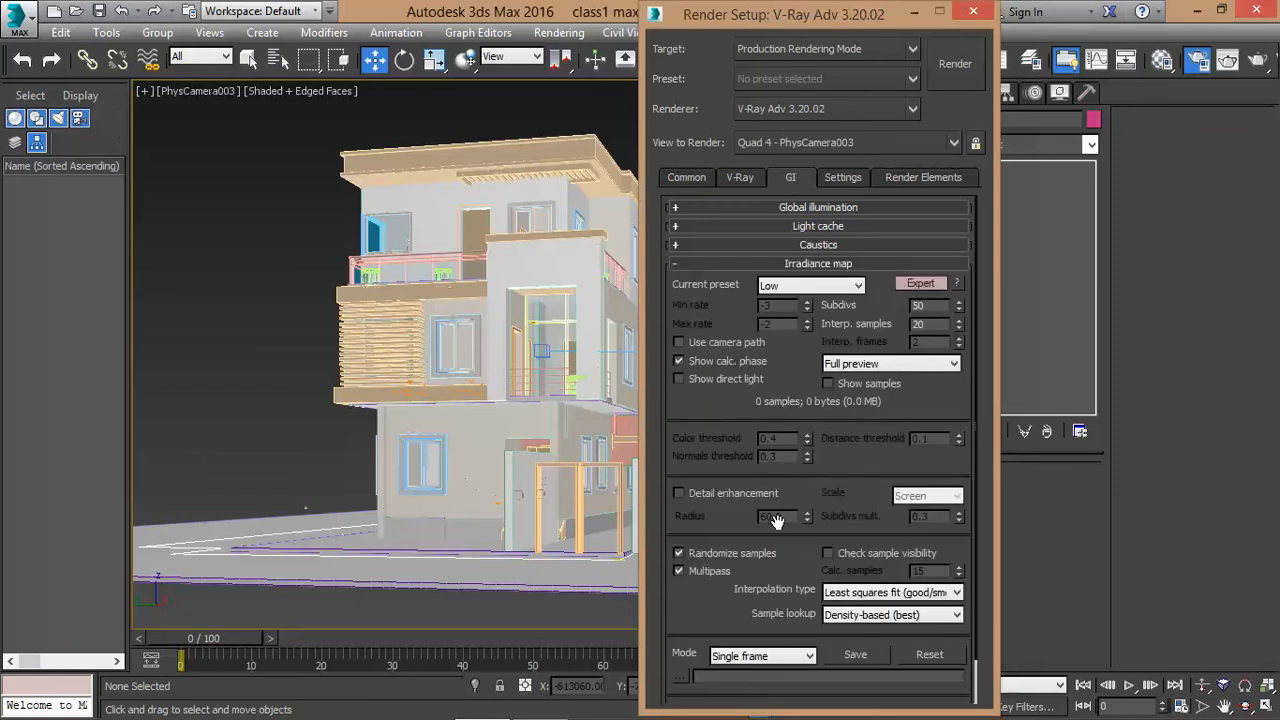
scroll(748, 580, "down", 1)
scroll(748, 580, "down", 1)
mouse_move(682, 526)
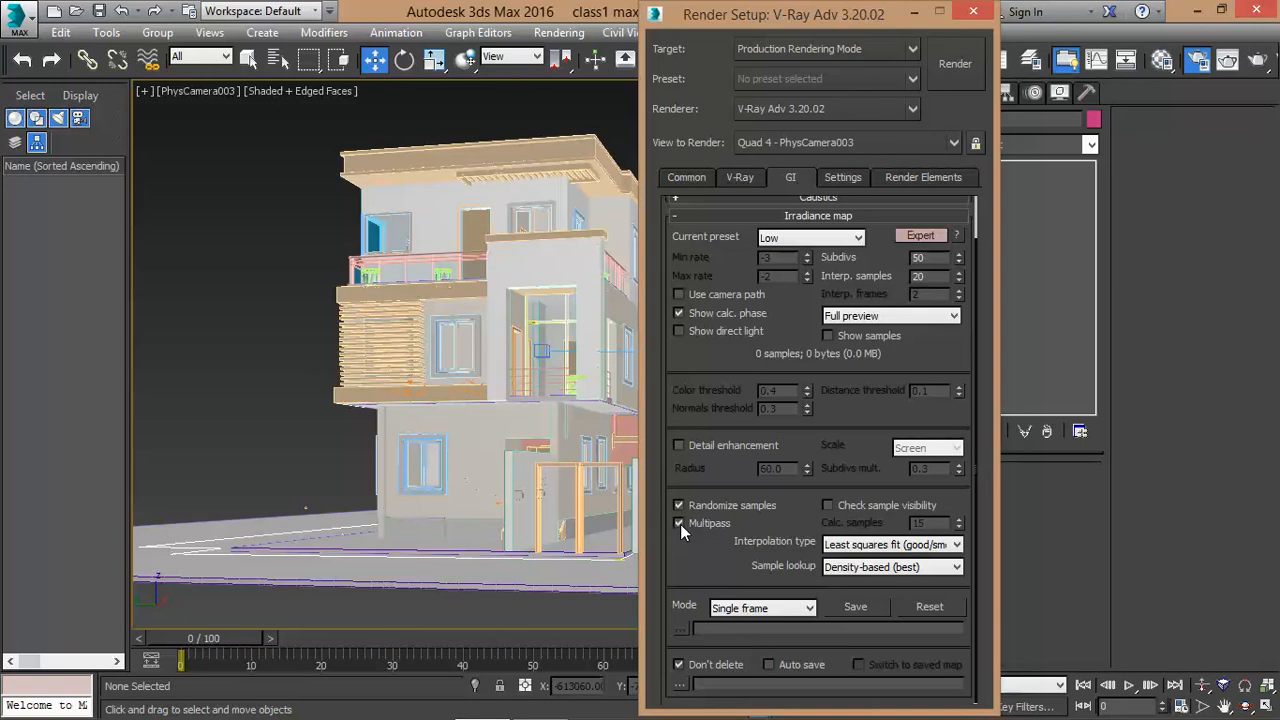
left_click(679, 523)
scroll(717, 538, "up", 2)
scroll(677, 263, "down", 2)
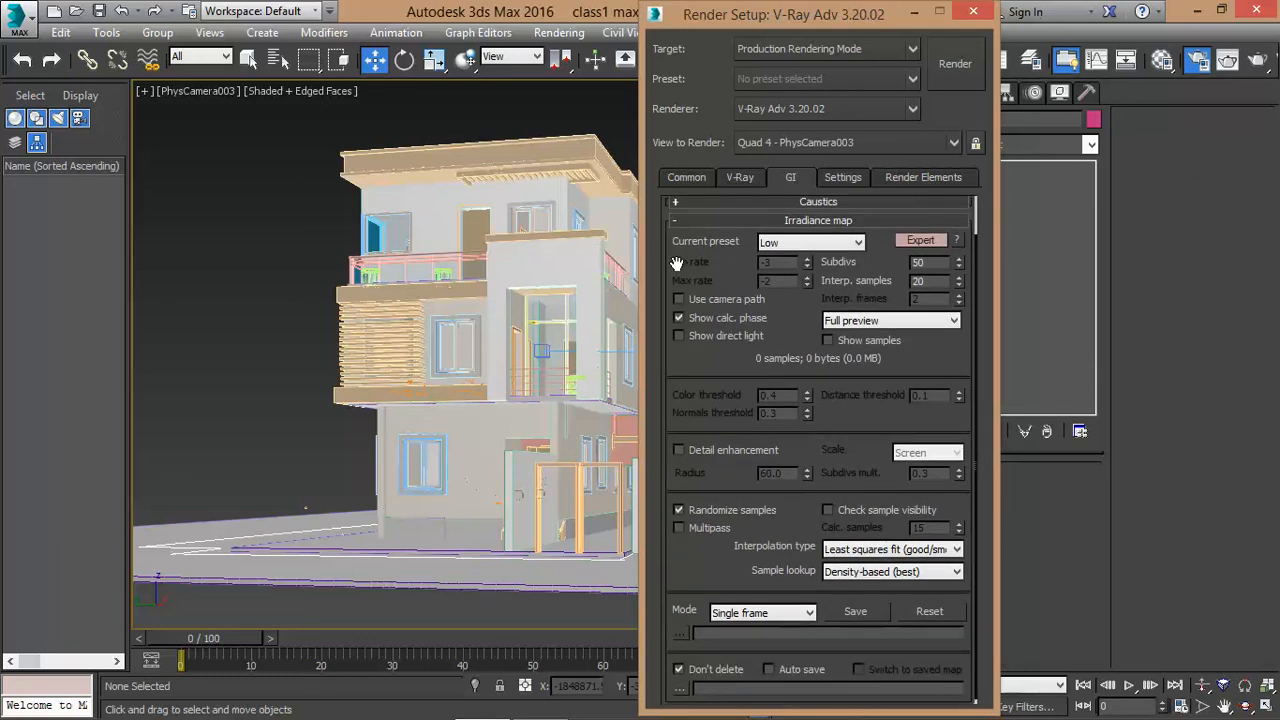
left_click(676, 220)
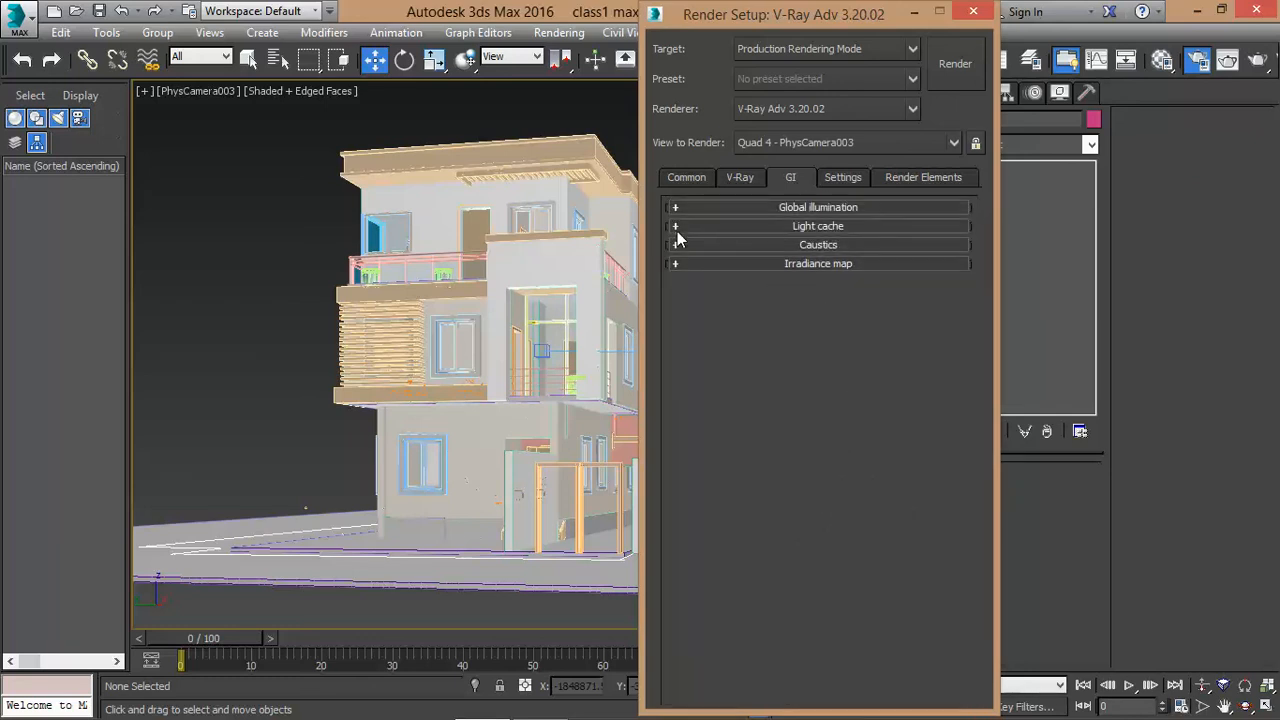
Set the render bucket sequence to Top->Bottom in the System settings.
left_click(773, 244)
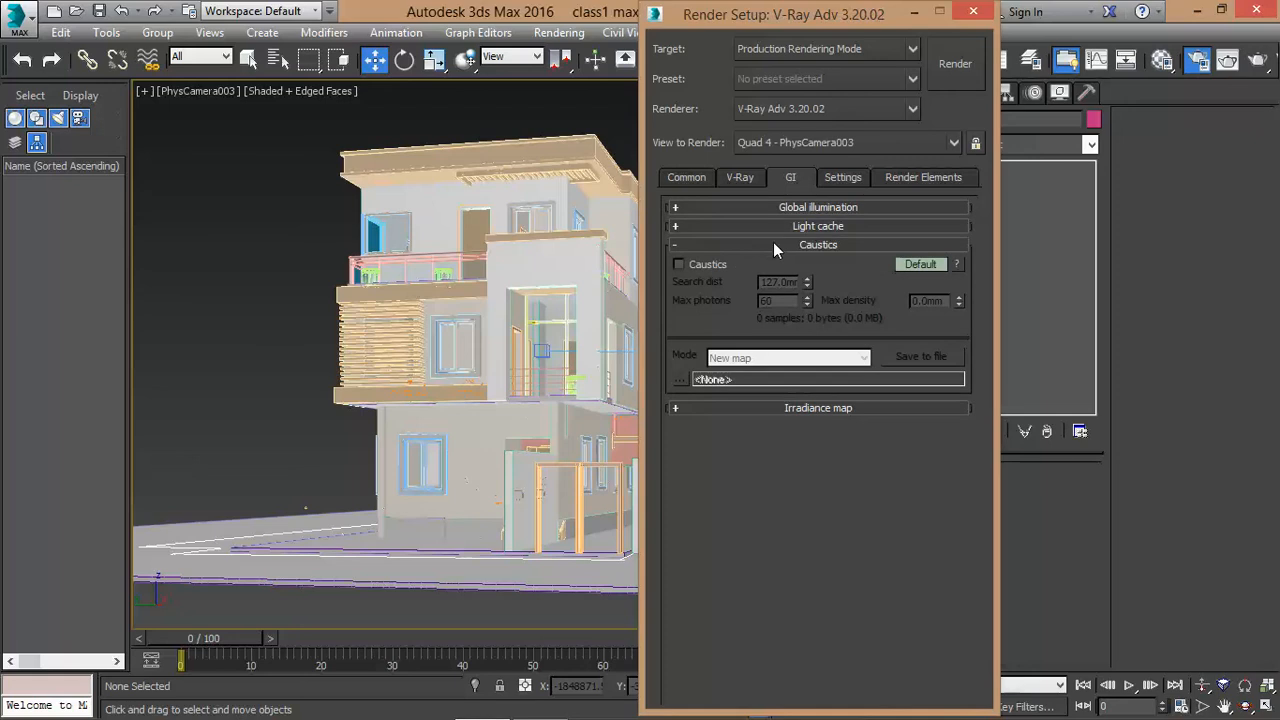
left_click(680, 245)
left_click(835, 185)
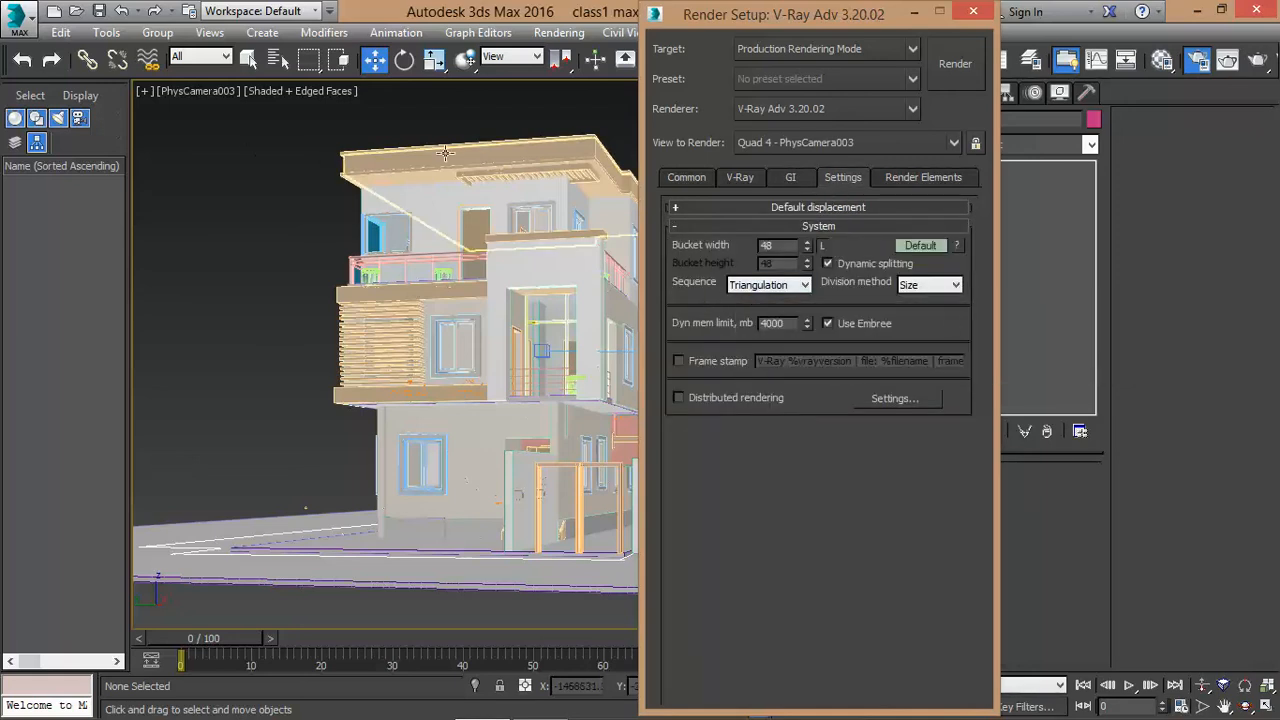
left_click(804, 288)
left_click(745, 297)
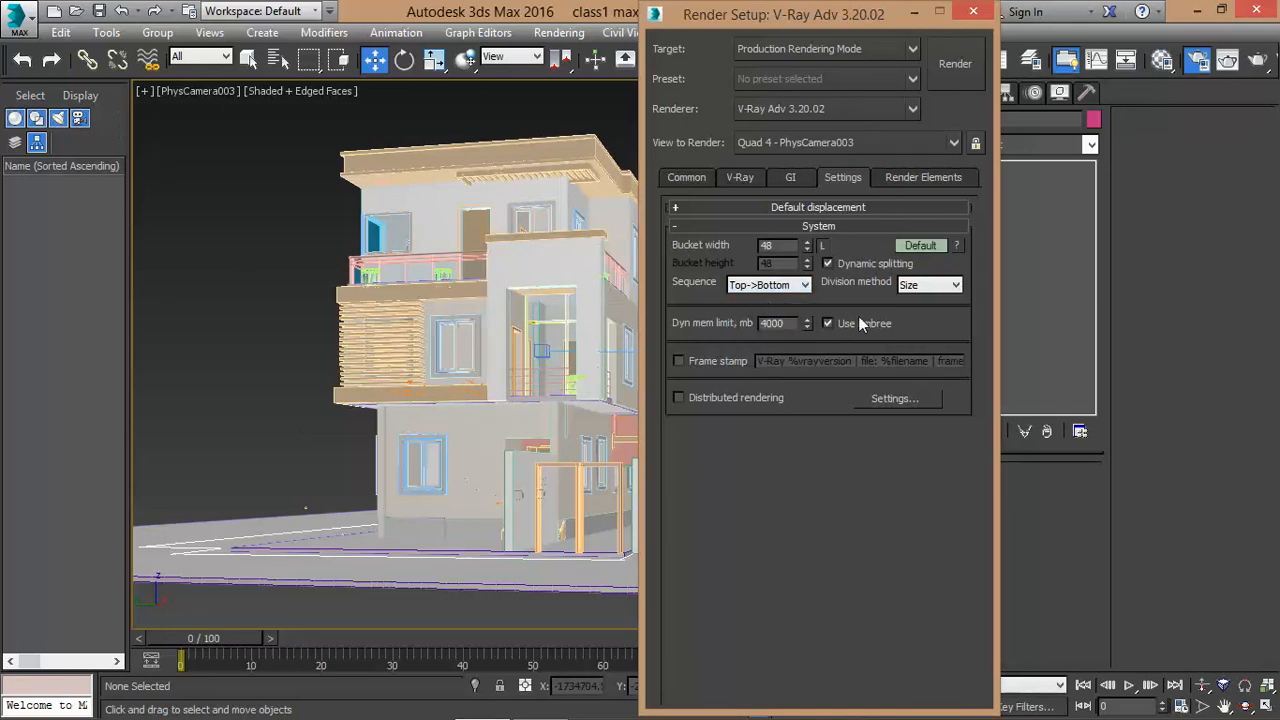
Show the Advanced system settings and enable Use Embree for hair and Low thread priority.
left_click(920, 246)
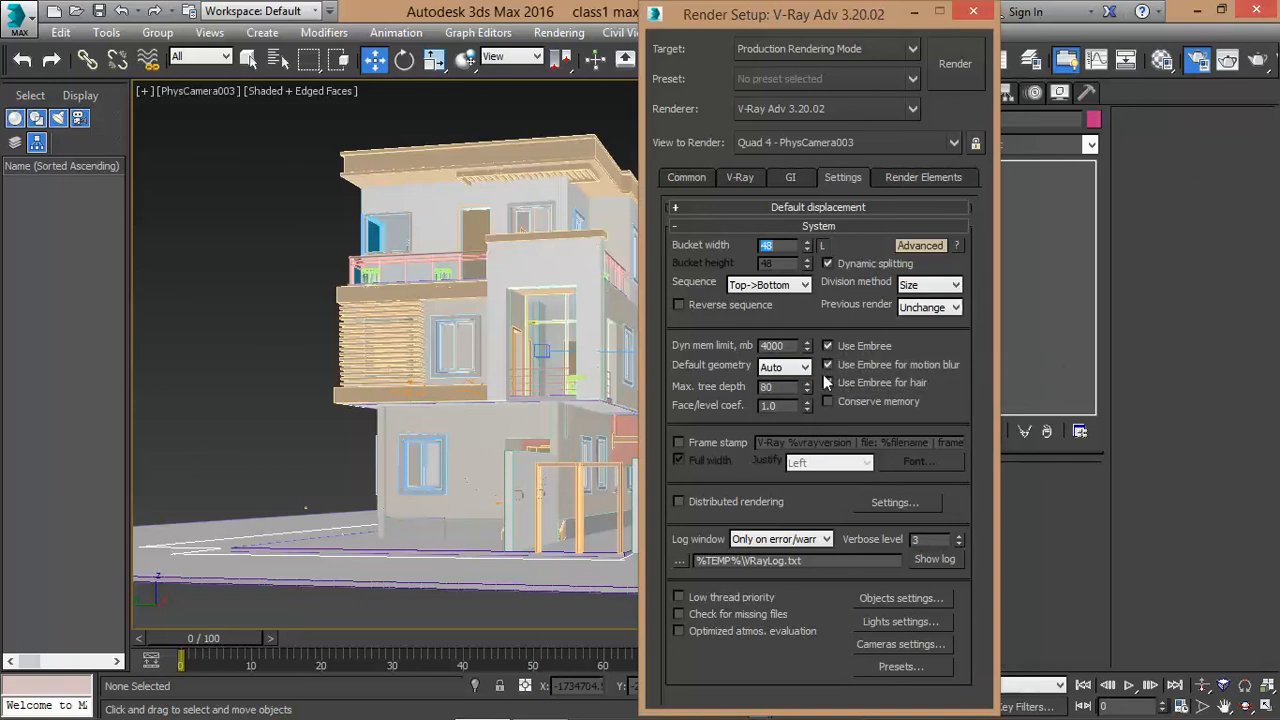
left_click(827, 382)
mouse_move(789, 344)
mouse_move(549, 715)
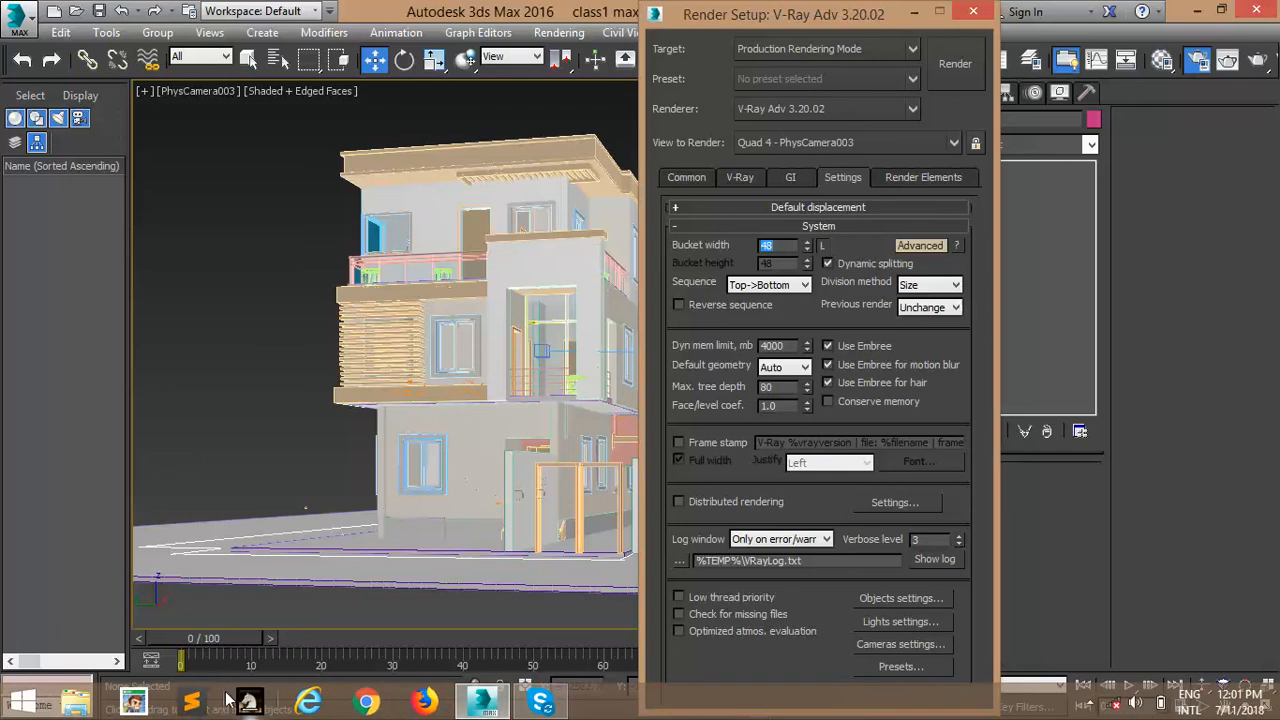
mouse_move(356, 715)
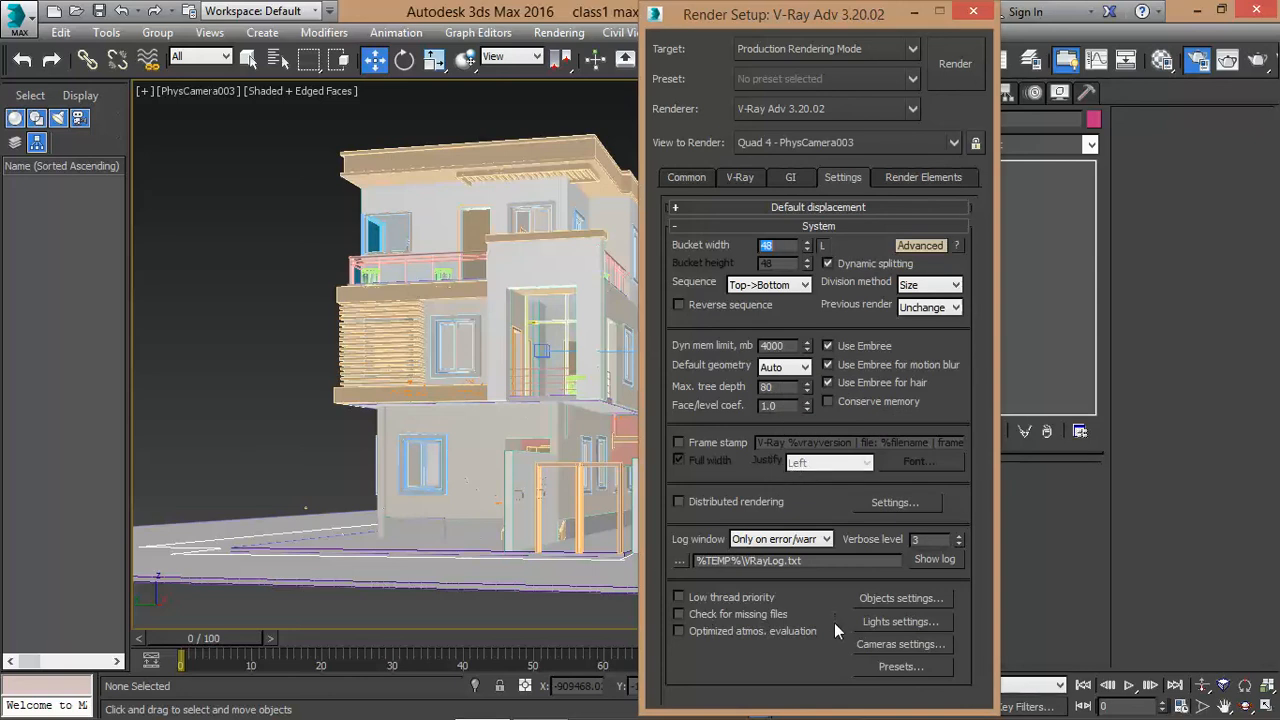
left_click(681, 597)
mouse_move(757, 594)
left_click(791, 178)
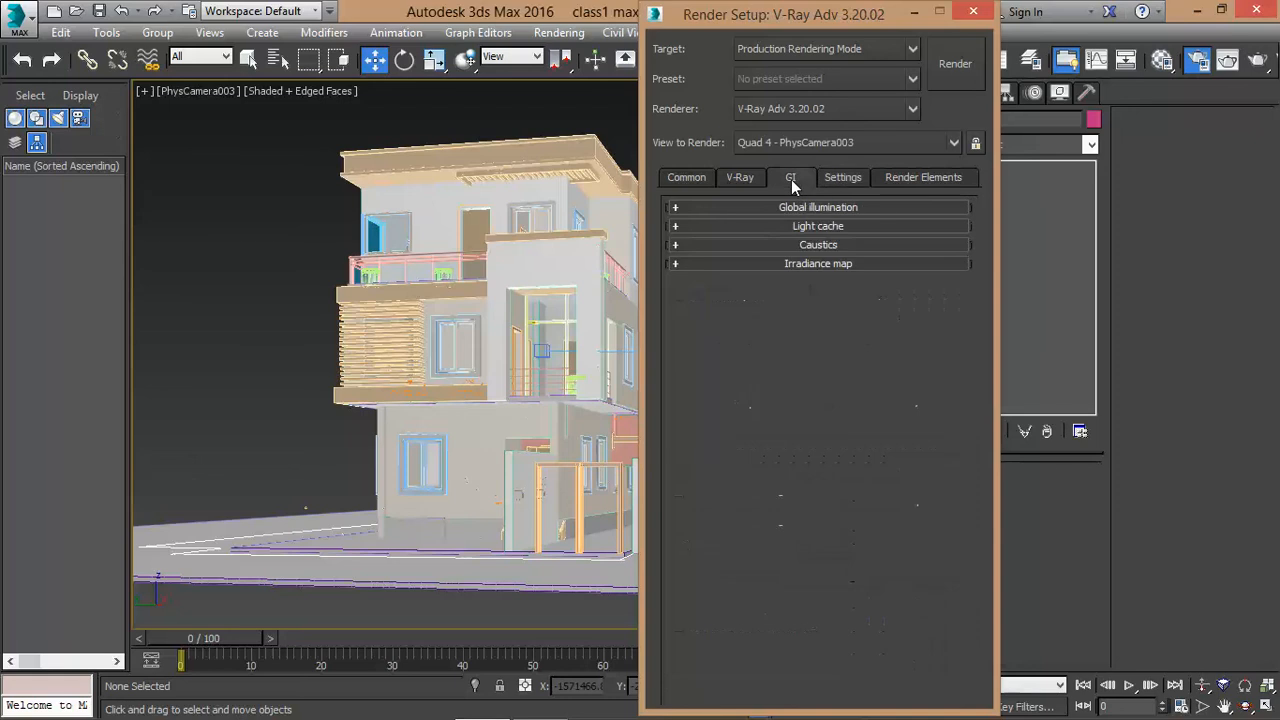
left_click(836, 178)
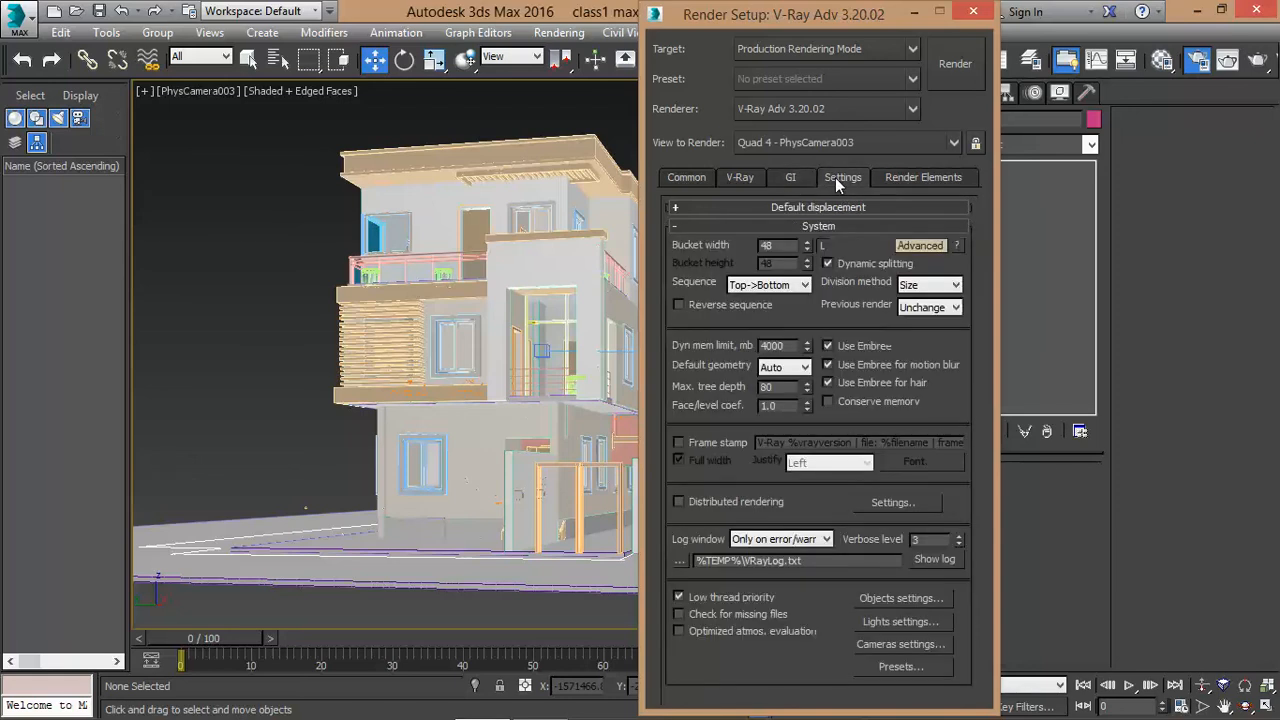
Add a VRayExtraTex render element, and delete it again before closing the render settings.
left_click(910, 179)
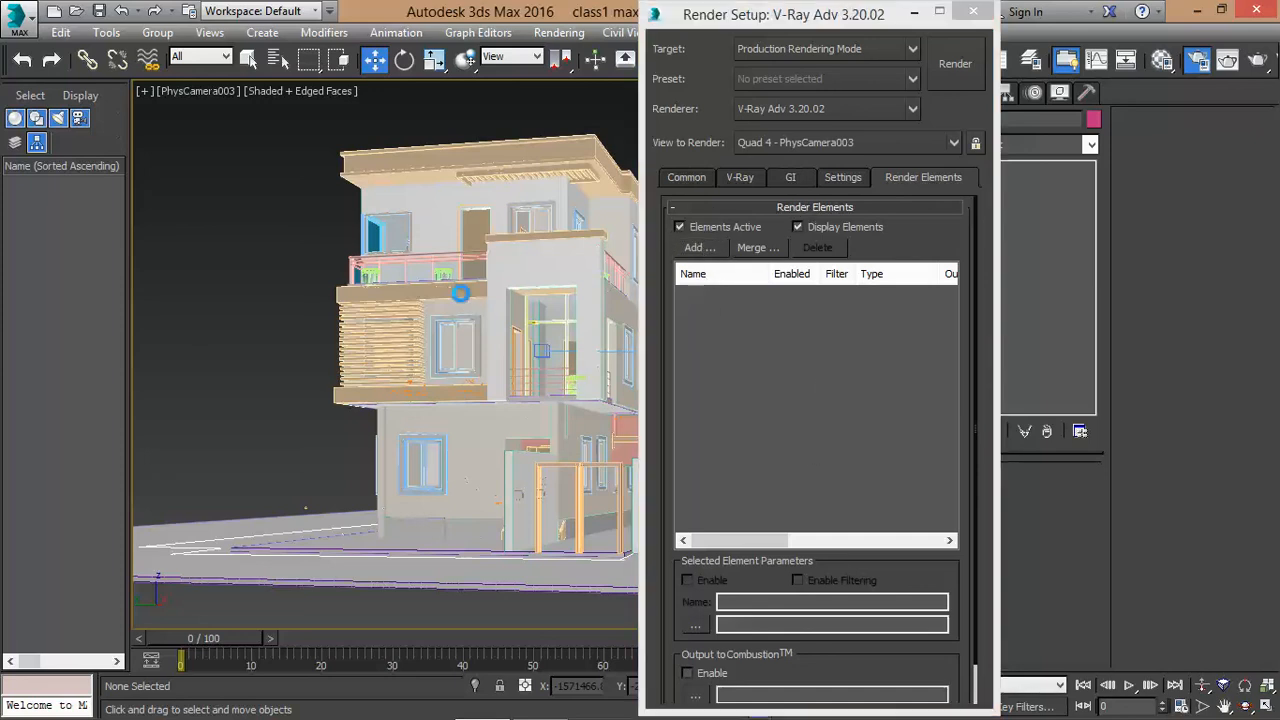
left_click(699, 247)
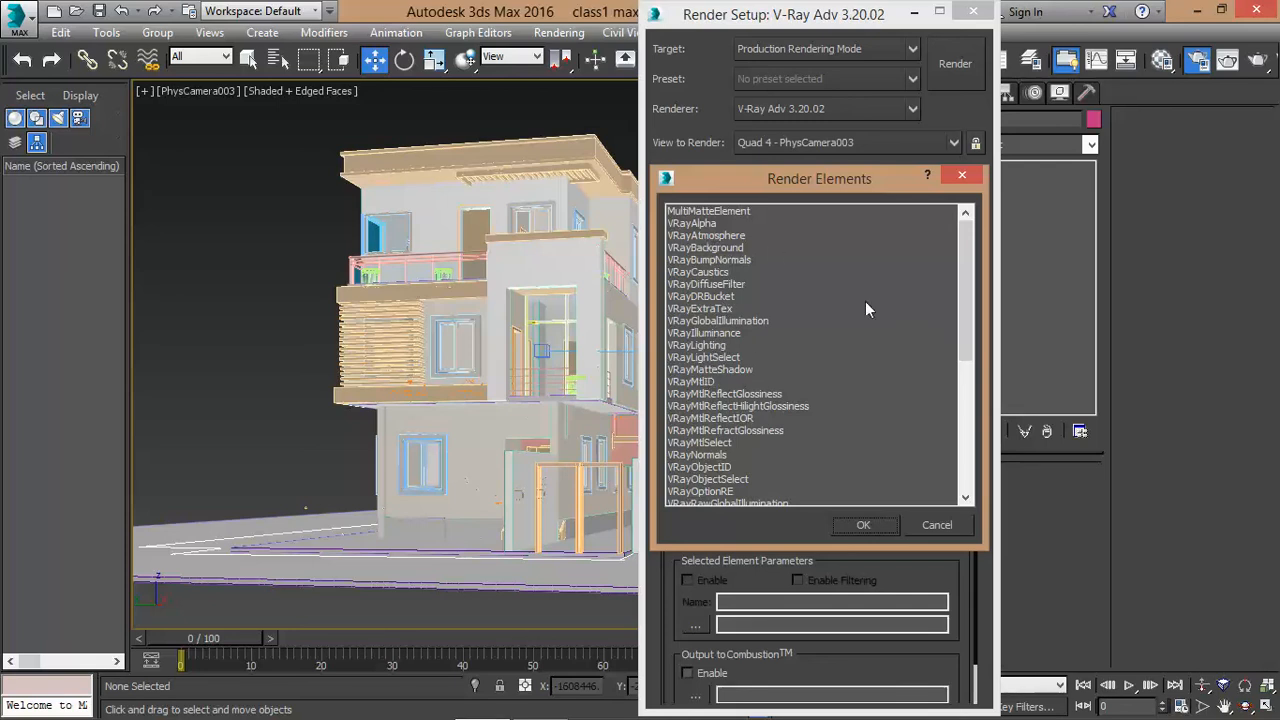
left_click_drag(968, 250, 1002, 255)
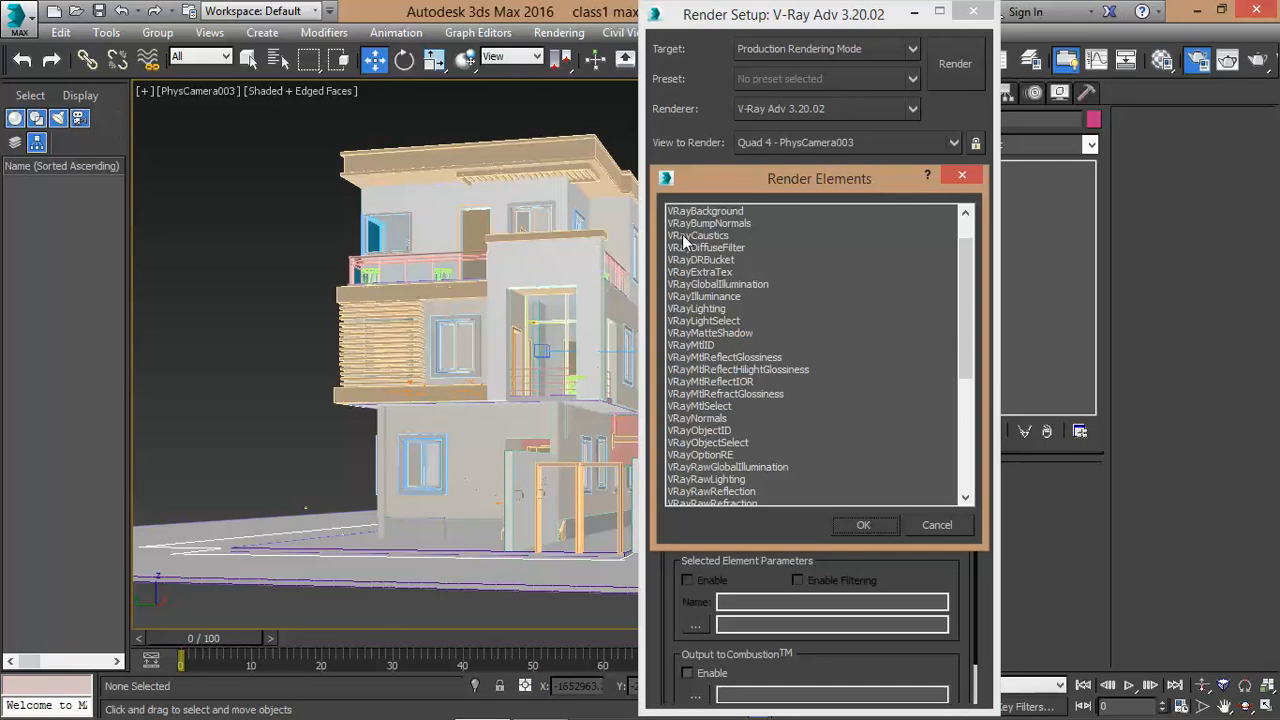
left_click(716, 249)
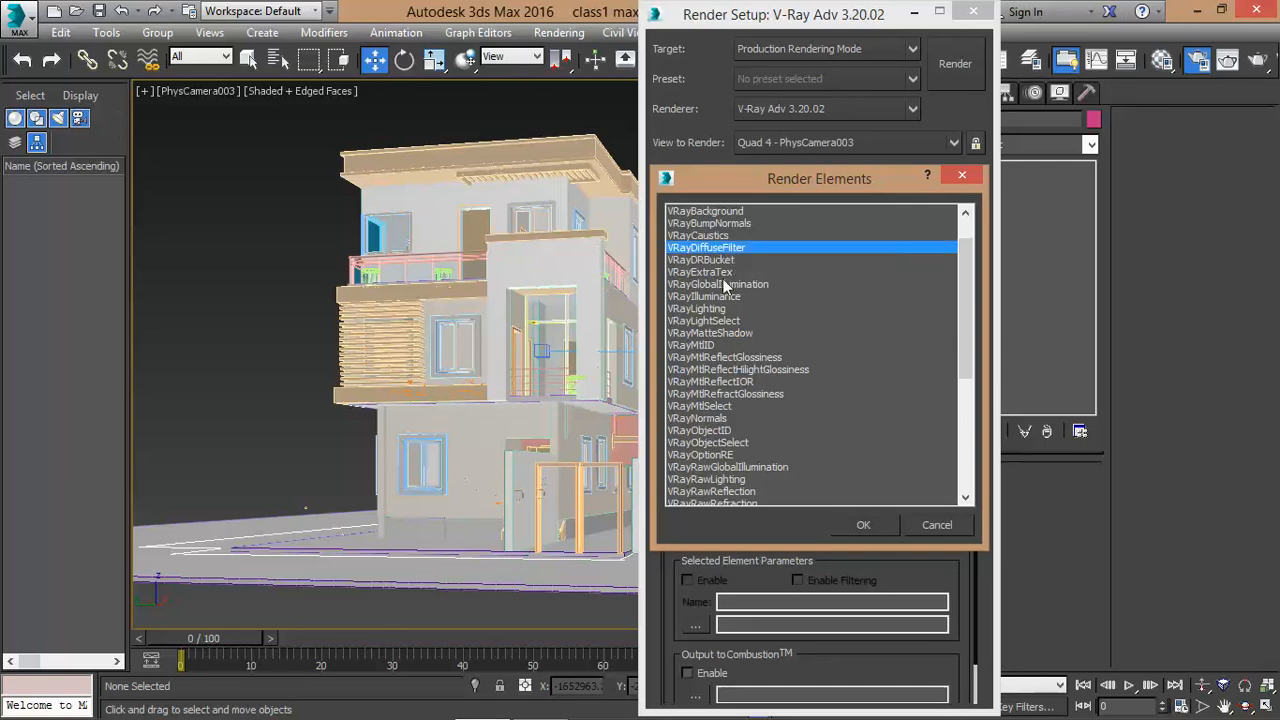
left_click(707, 272)
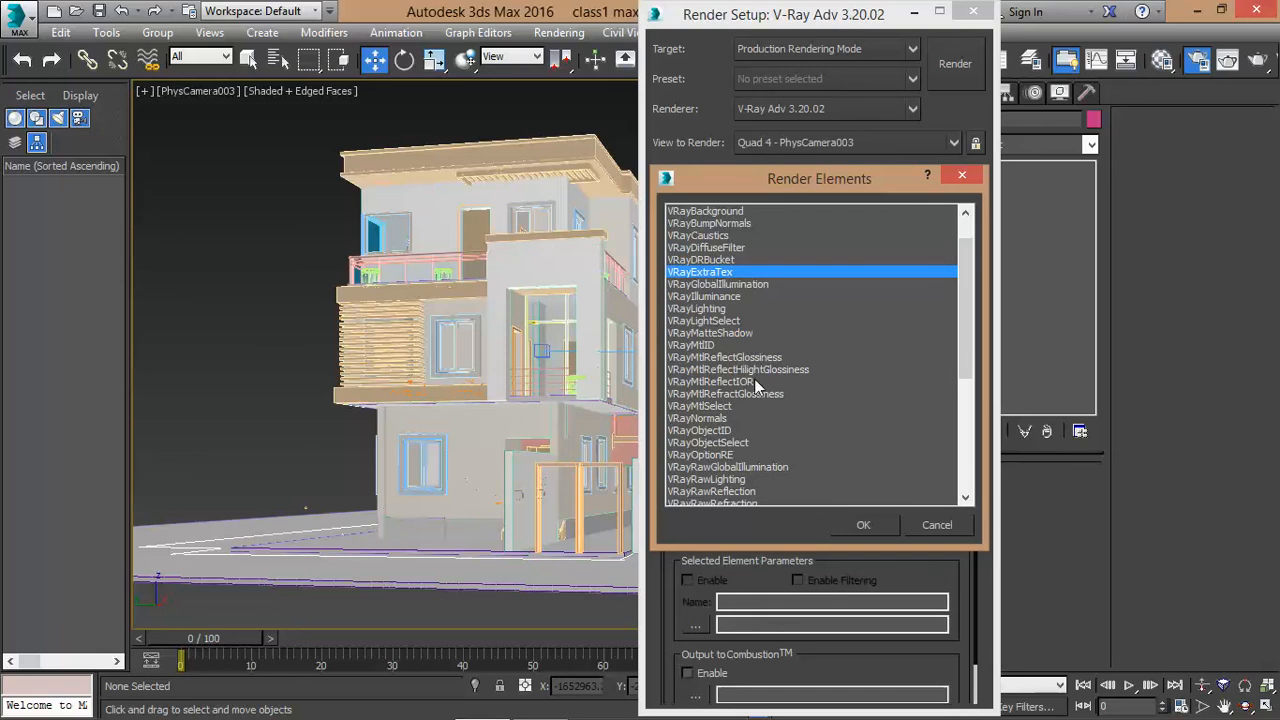
left_click(864, 525)
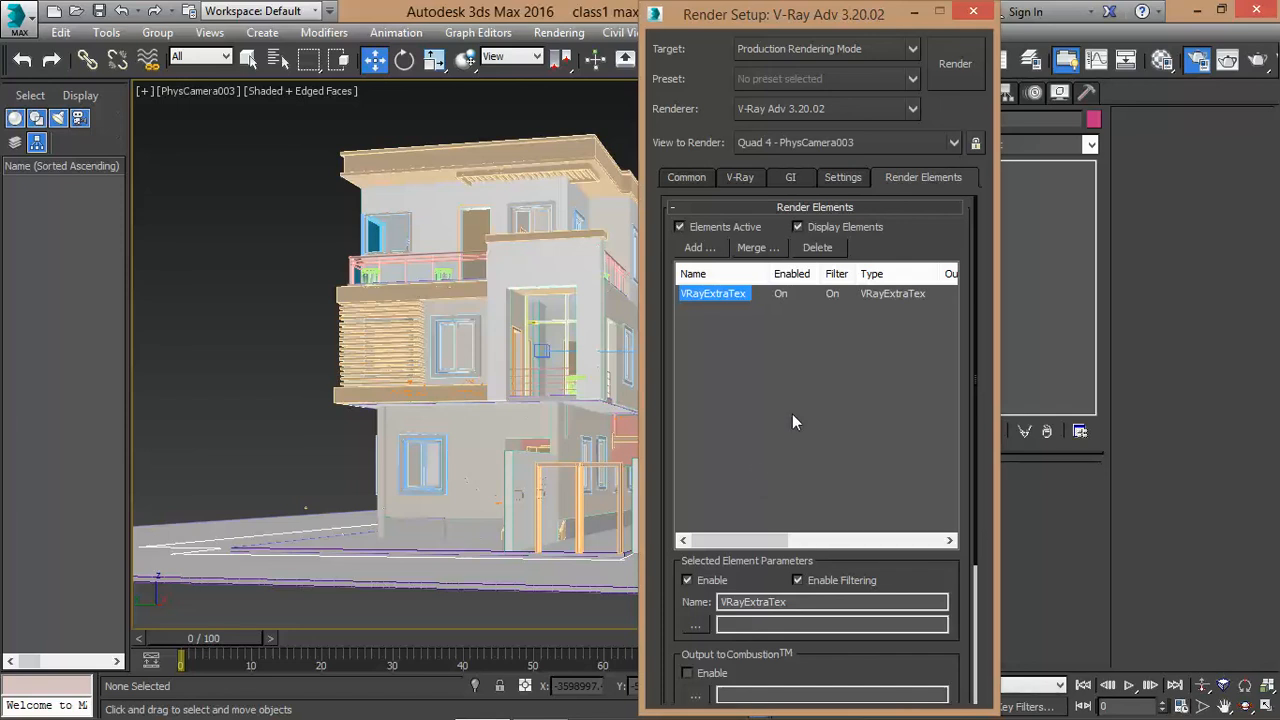
left_click(817, 249)
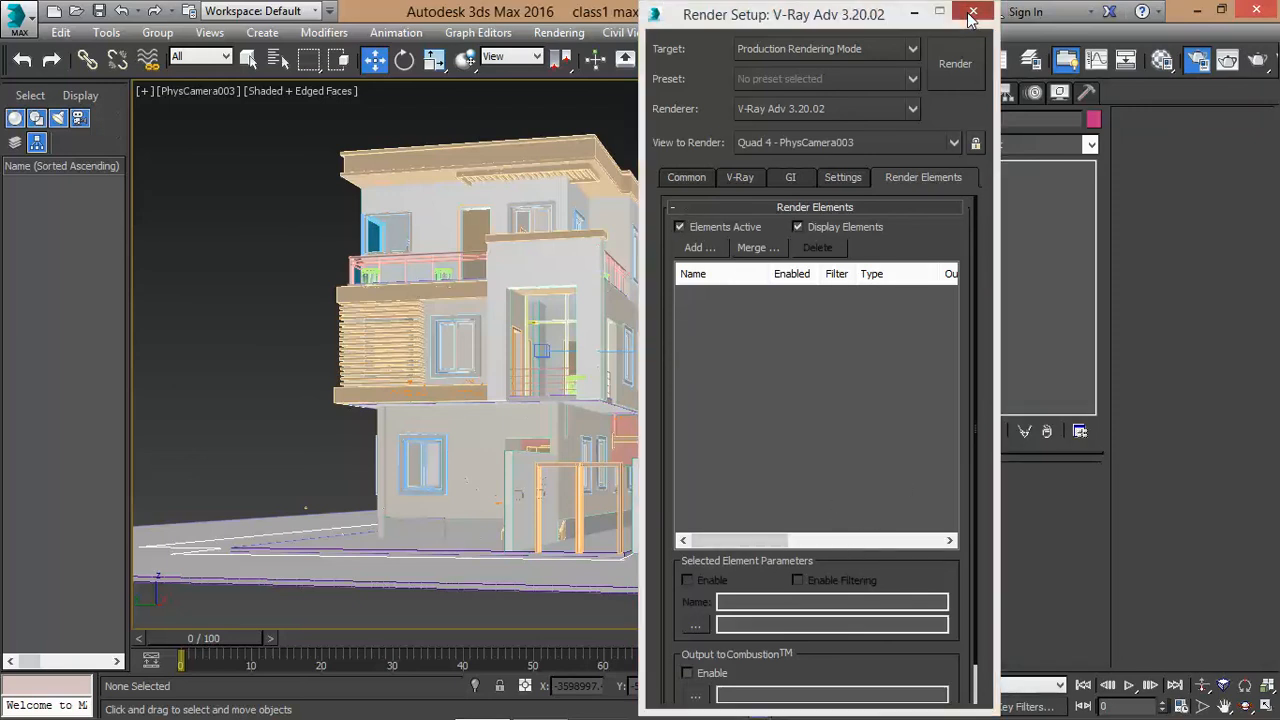
left_click(970, 14)
Truck the physical camera slightly to reframe the house and return to the Move tool.
left_click(1224, 706)
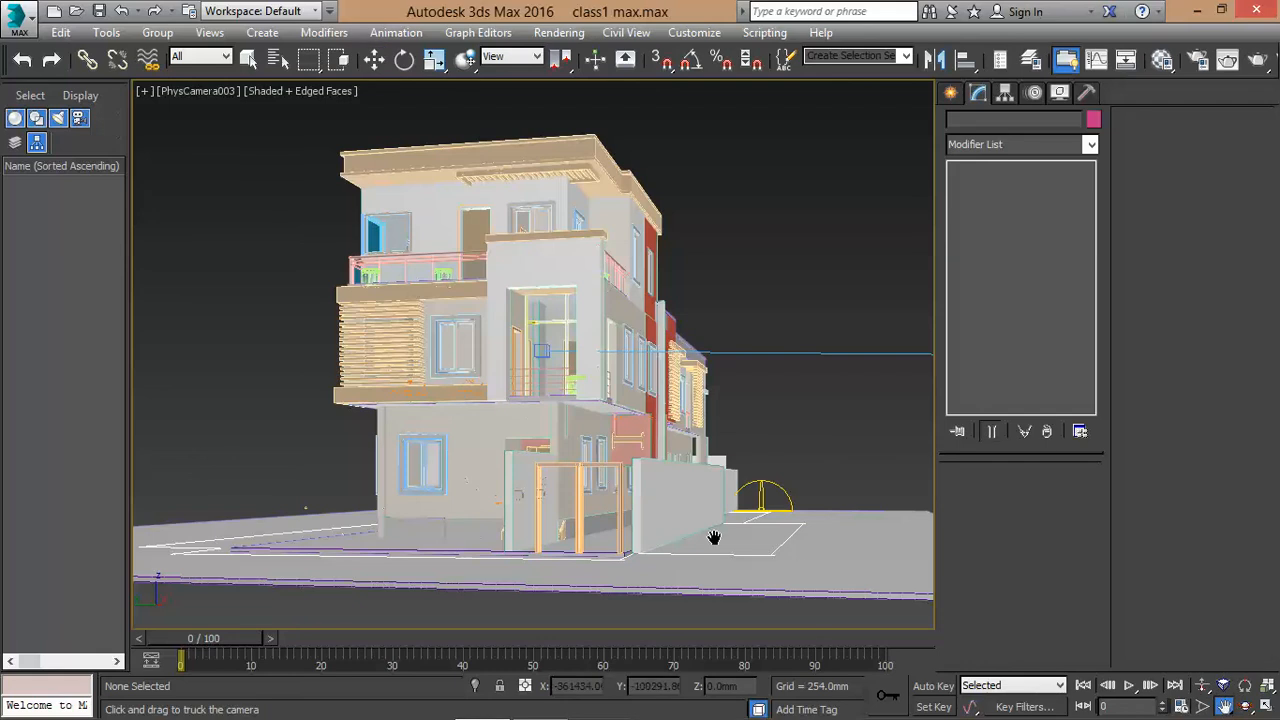
mouse_move(708, 534)
left_mouse_down()
mouse_move(693, 540)
mouse_move(751, 540)
mouse_move(700, 531)
left_mouse_up()
key("w")
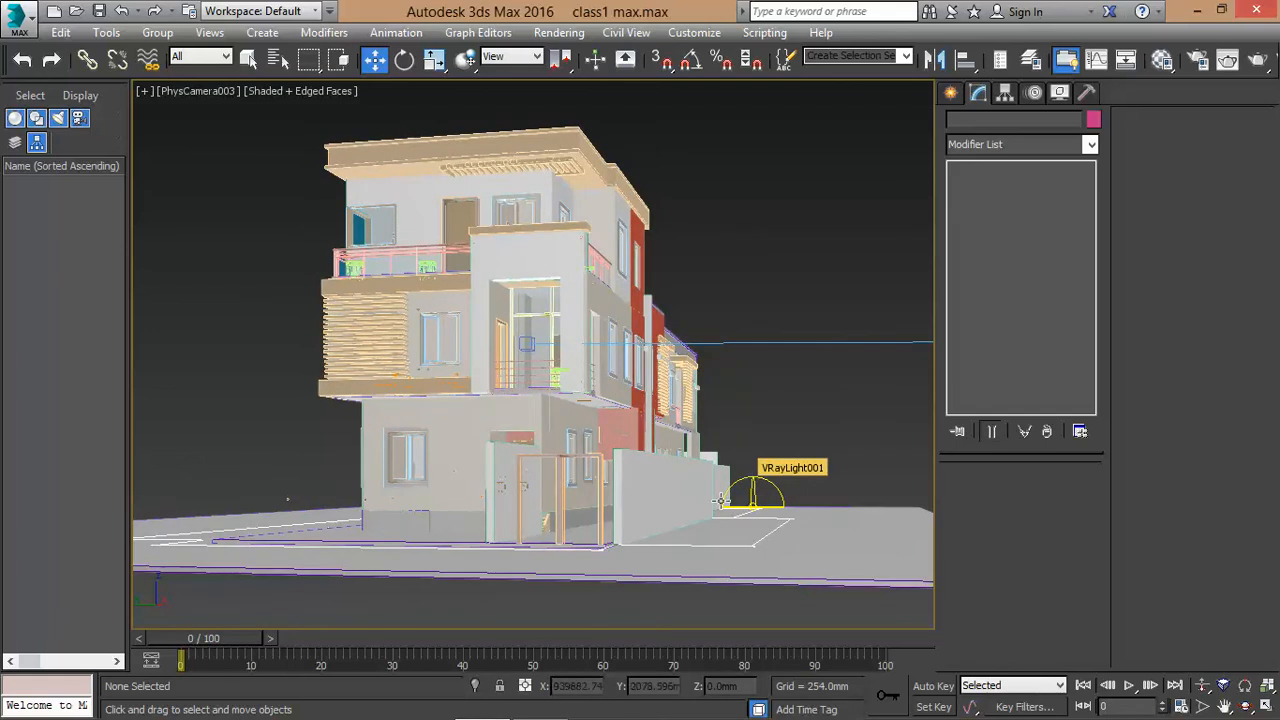
Reopen the render settings and review the V-Ray global switches, frame buffer, image sampler and color mapping sections.
left_click(1196, 62)
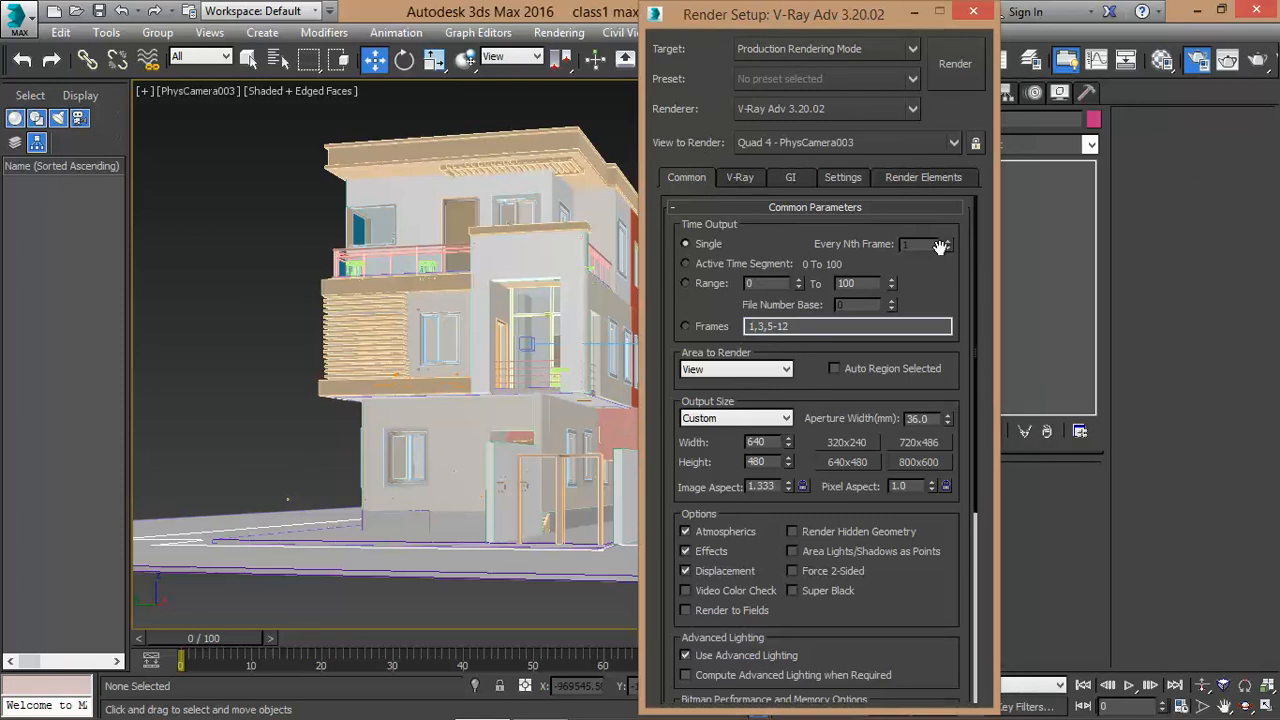
left_click(740, 177)
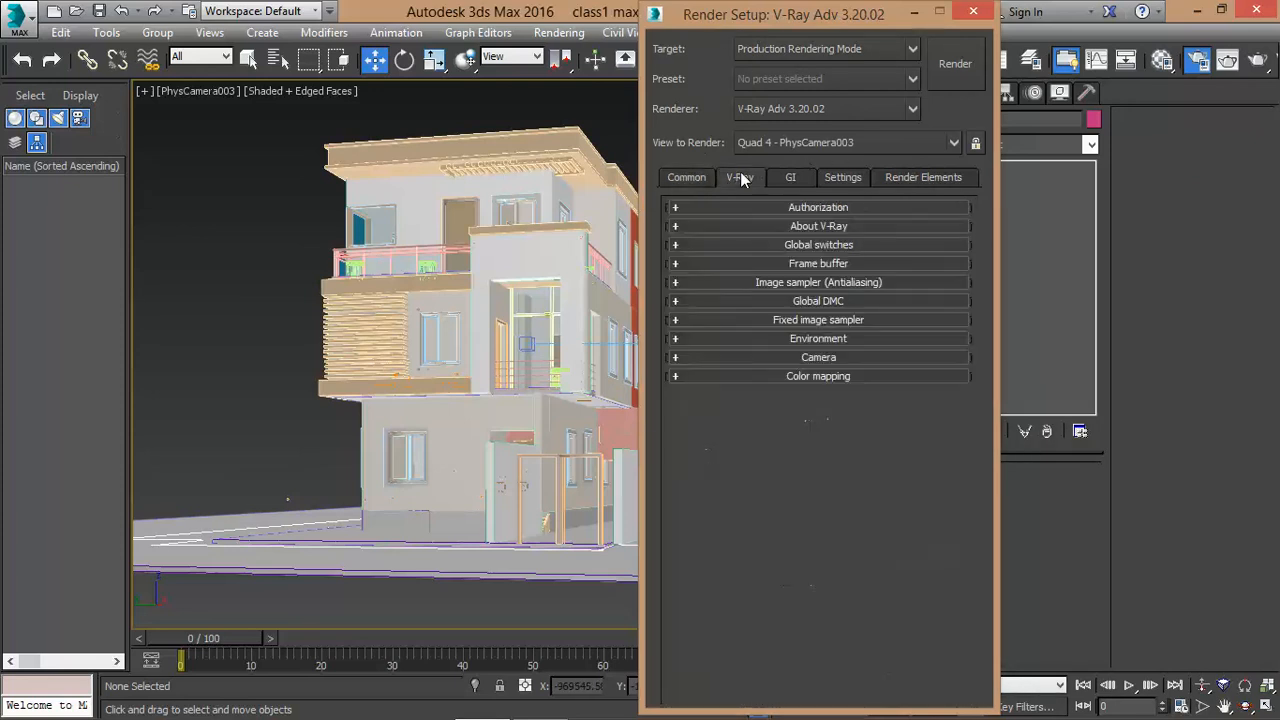
left_click(790, 244)
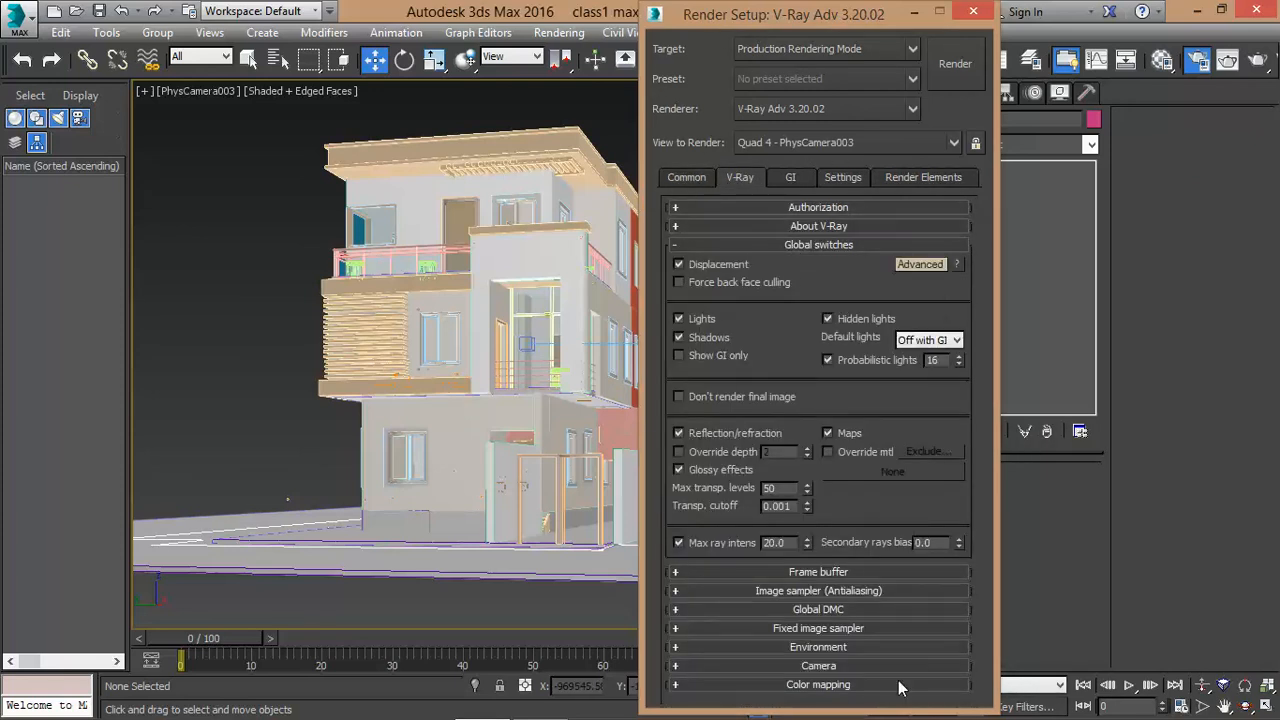
left_click(823, 571)
scroll(790, 680, "down", 3)
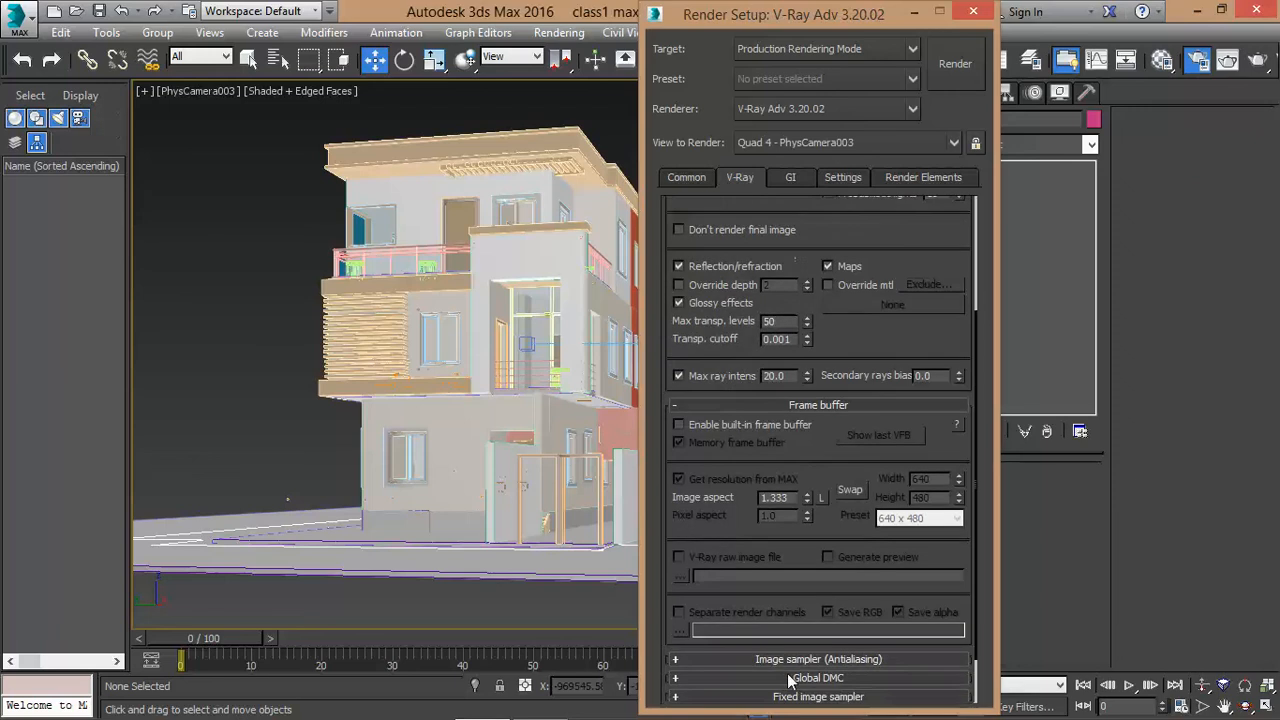
scroll(790, 680, "down", 1)
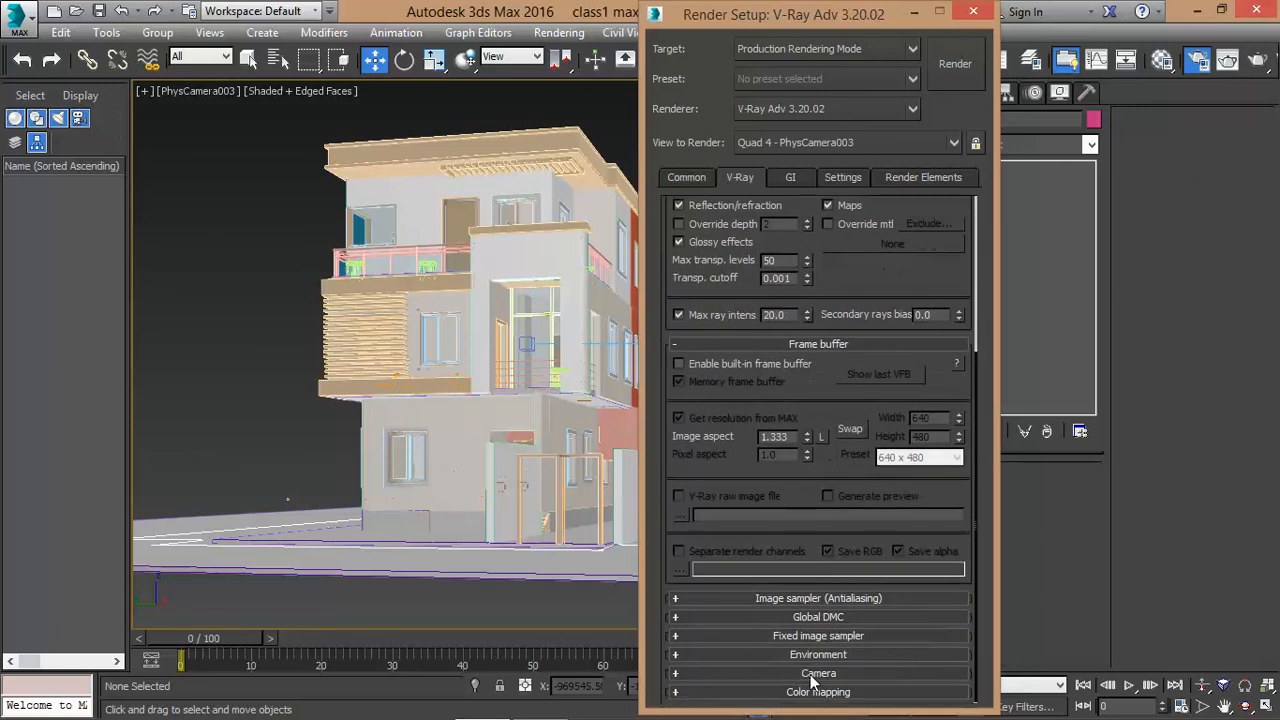
left_click(800, 598)
scroll(783, 485, "down", 1)
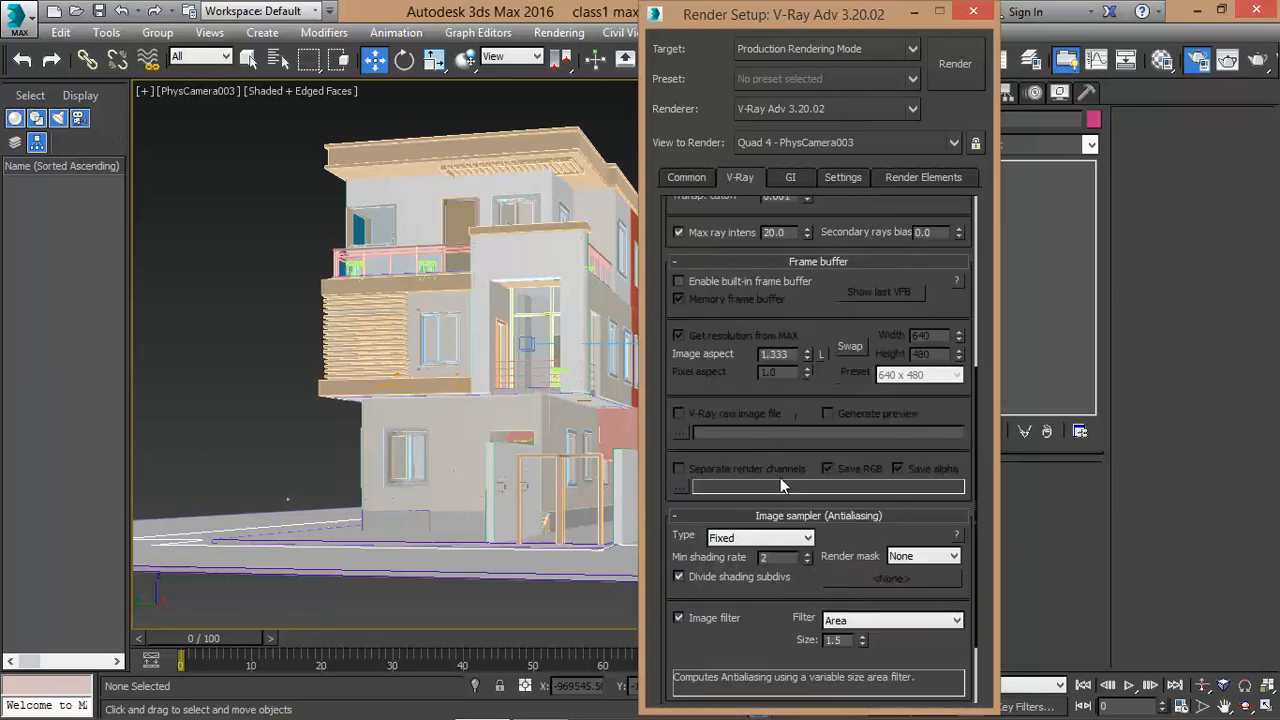
scroll(783, 485, "down", 1)
left_click(852, 691)
scroll(849, 619, "down", 1)
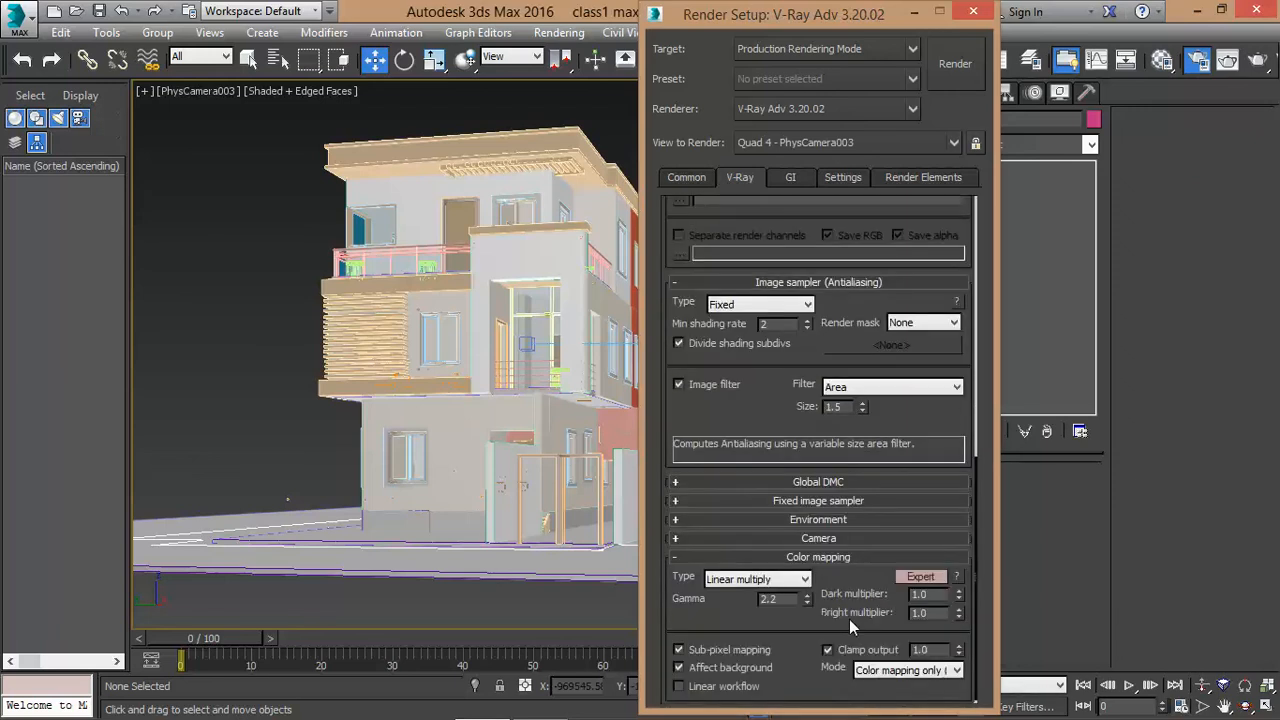
scroll(711, 483, "up", 2)
Review the global illumination, light cache, irradiance map, system and render element settings, and close Render Setup.
left_click(790, 177)
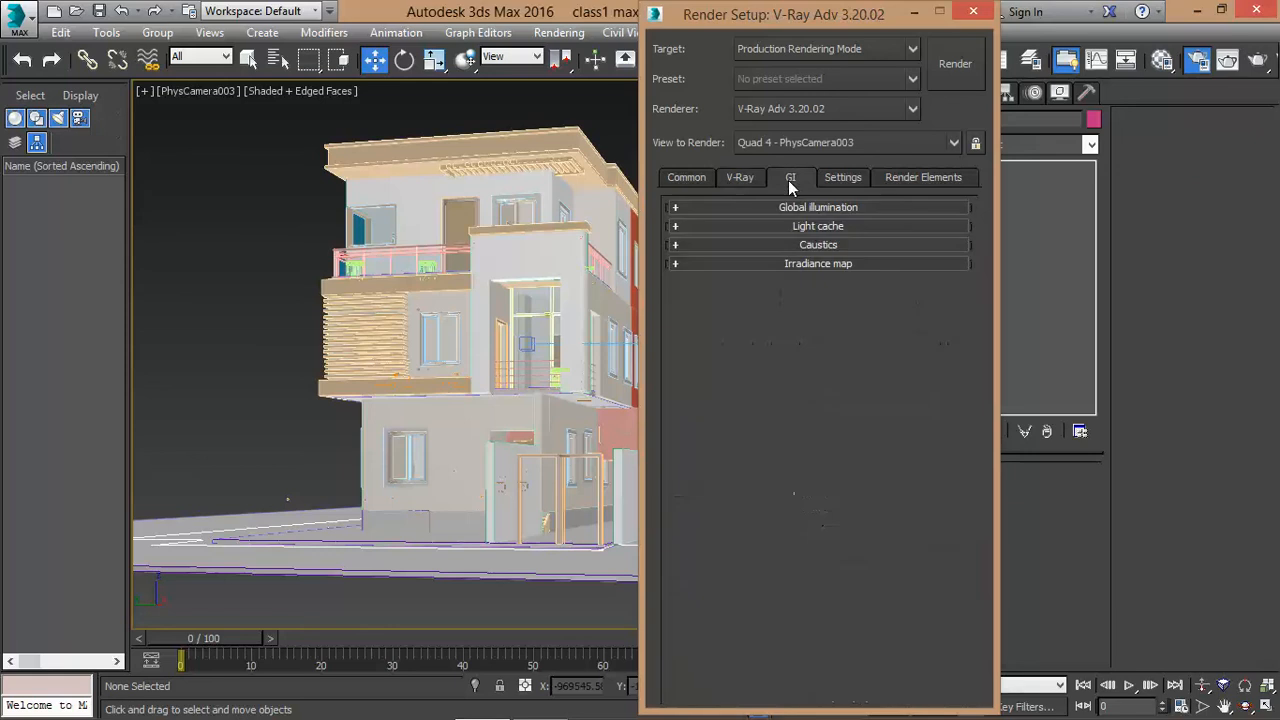
left_click(791, 207)
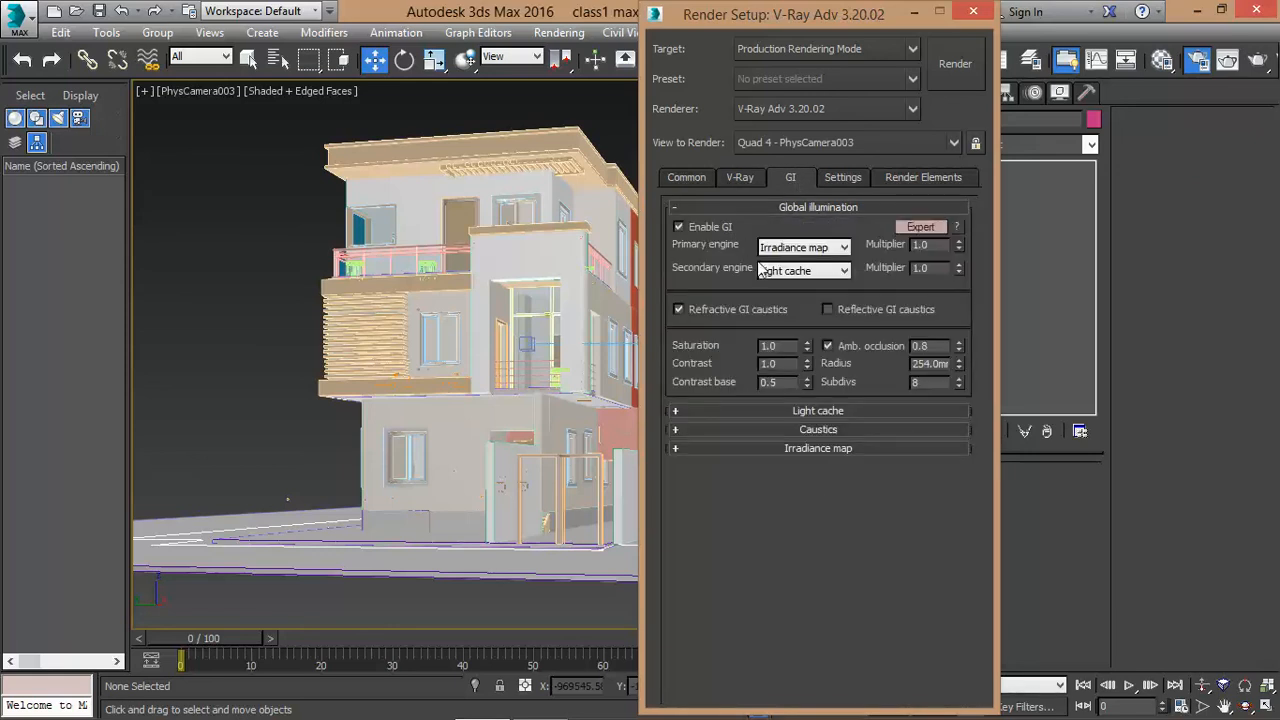
left_click(818, 411)
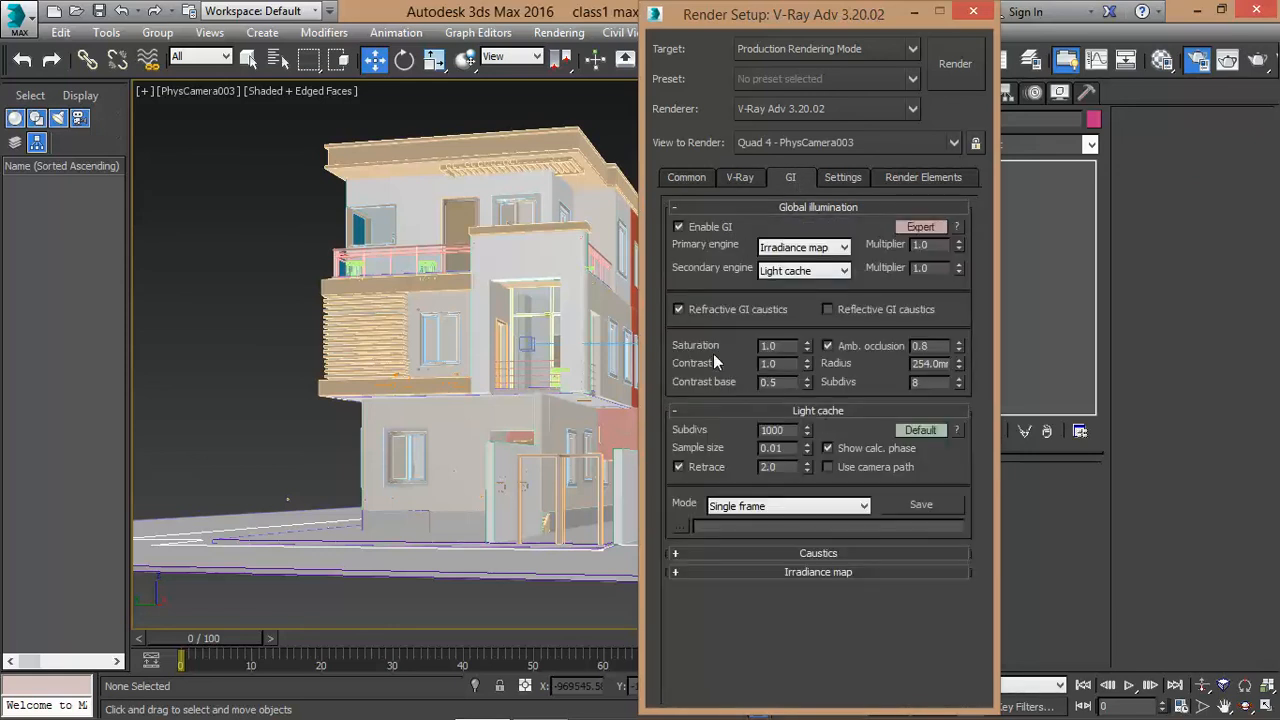
left_click(822, 575)
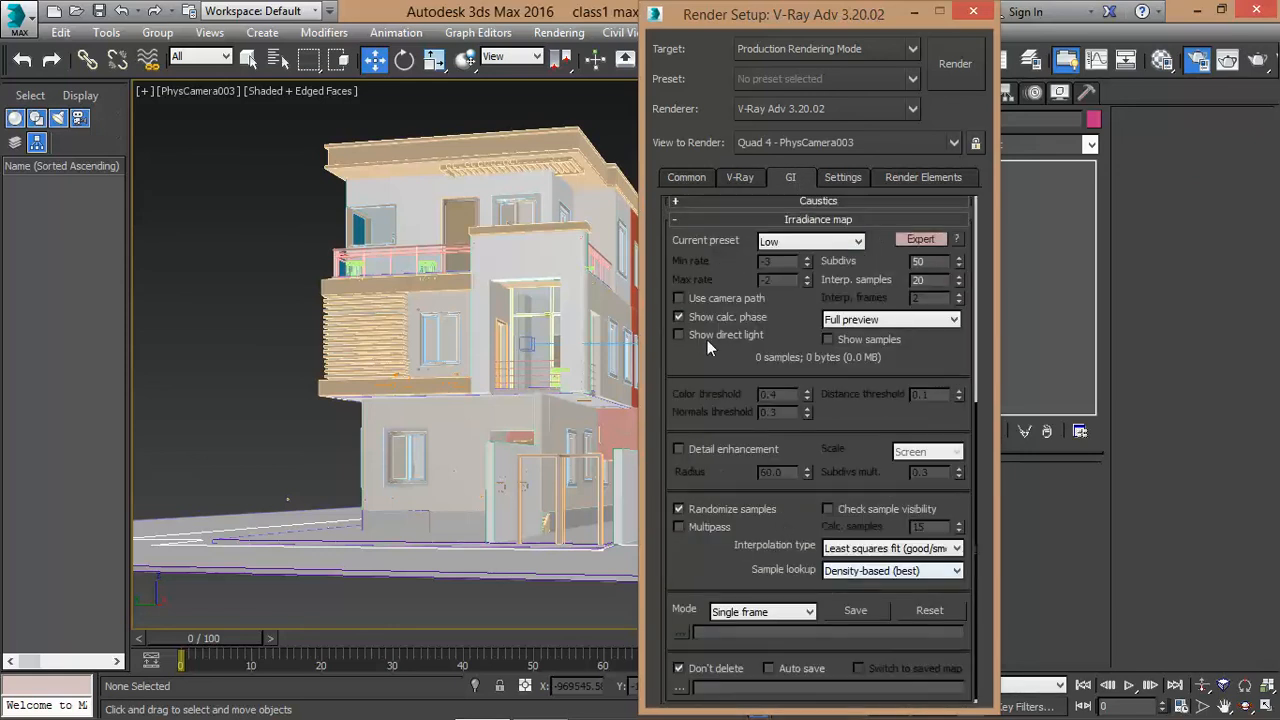
left_click(843, 177)
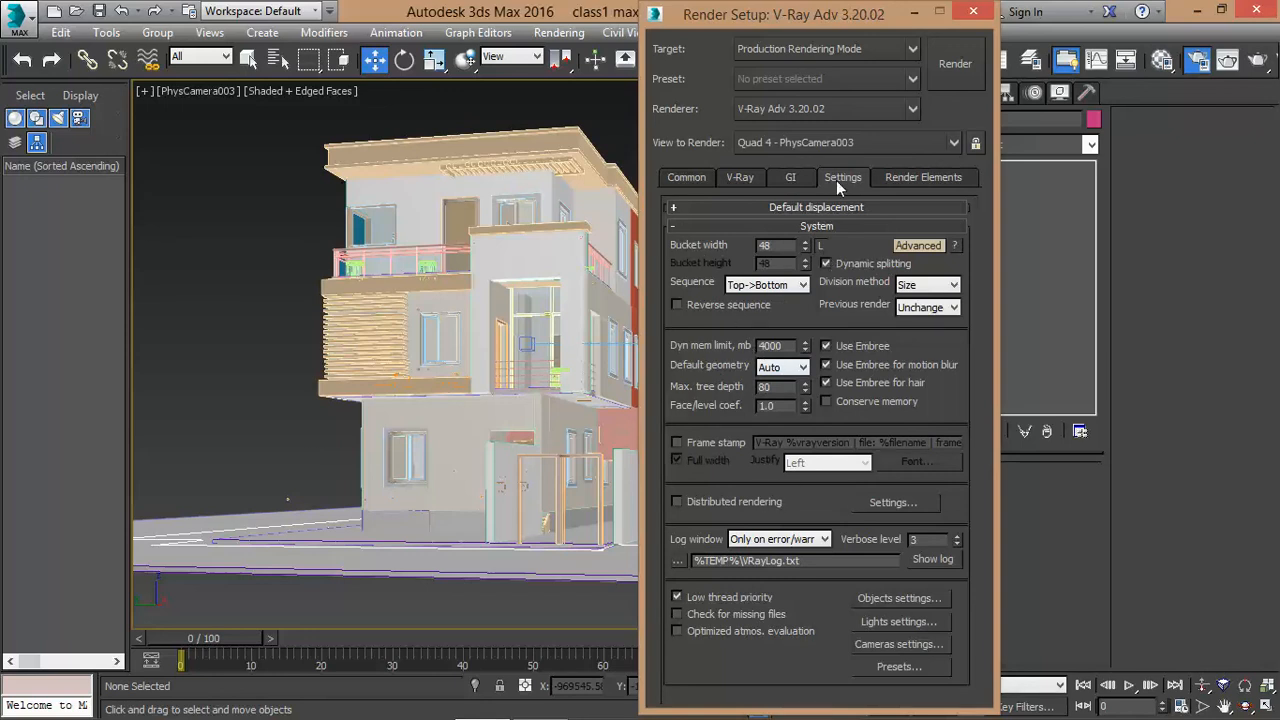
left_click(897, 177)
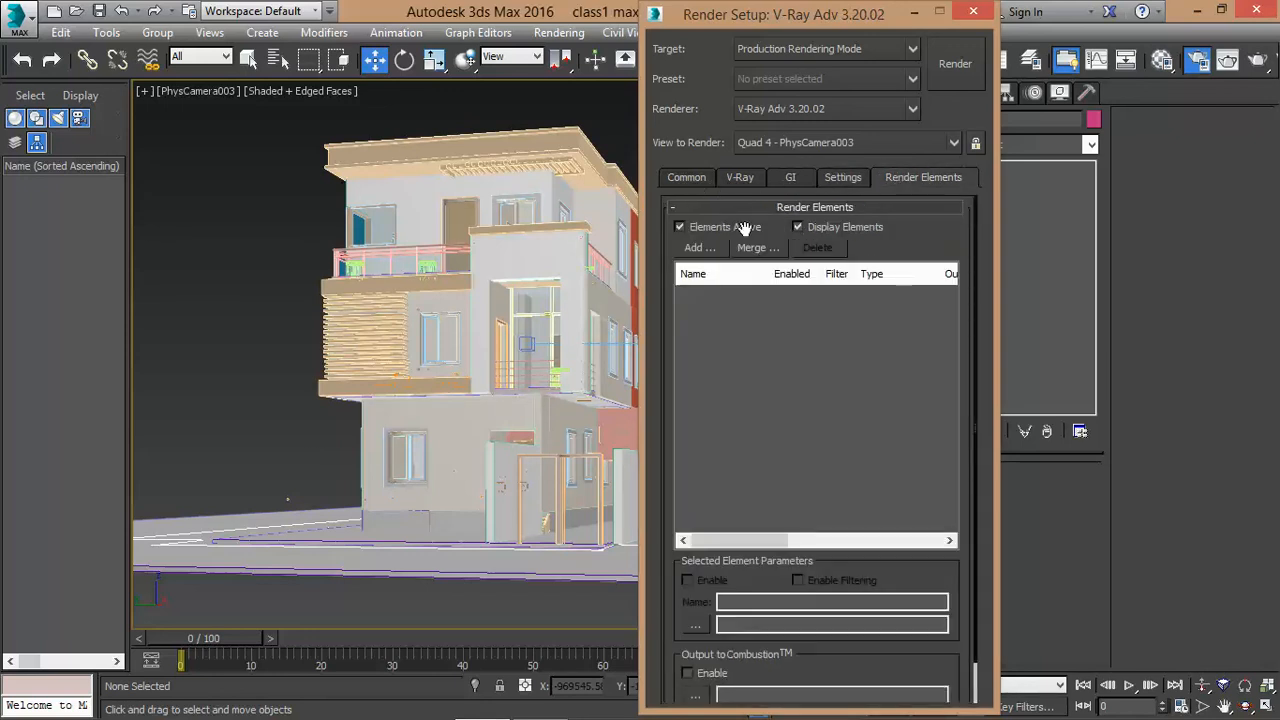
left_click(976, 11)
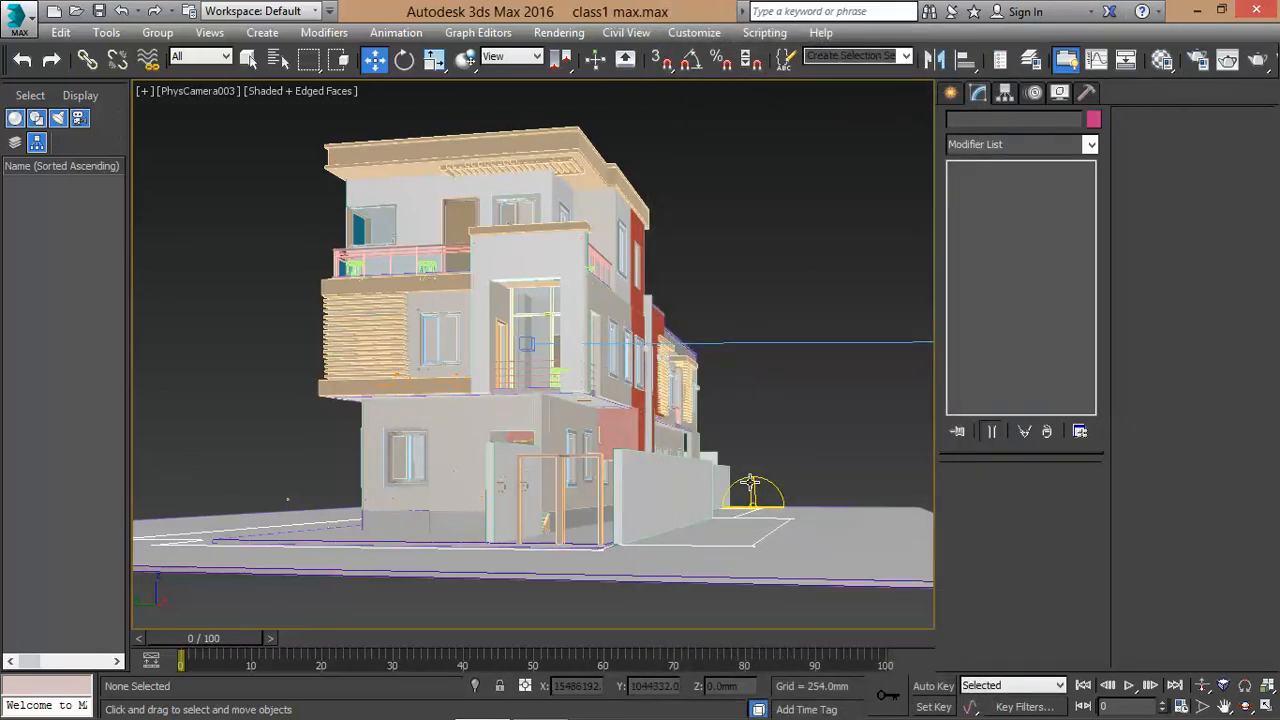
Delete the V-Ray dome light behind the boundary wall and truck the physical camera slightly to reframe the house.
left_click(763, 507)
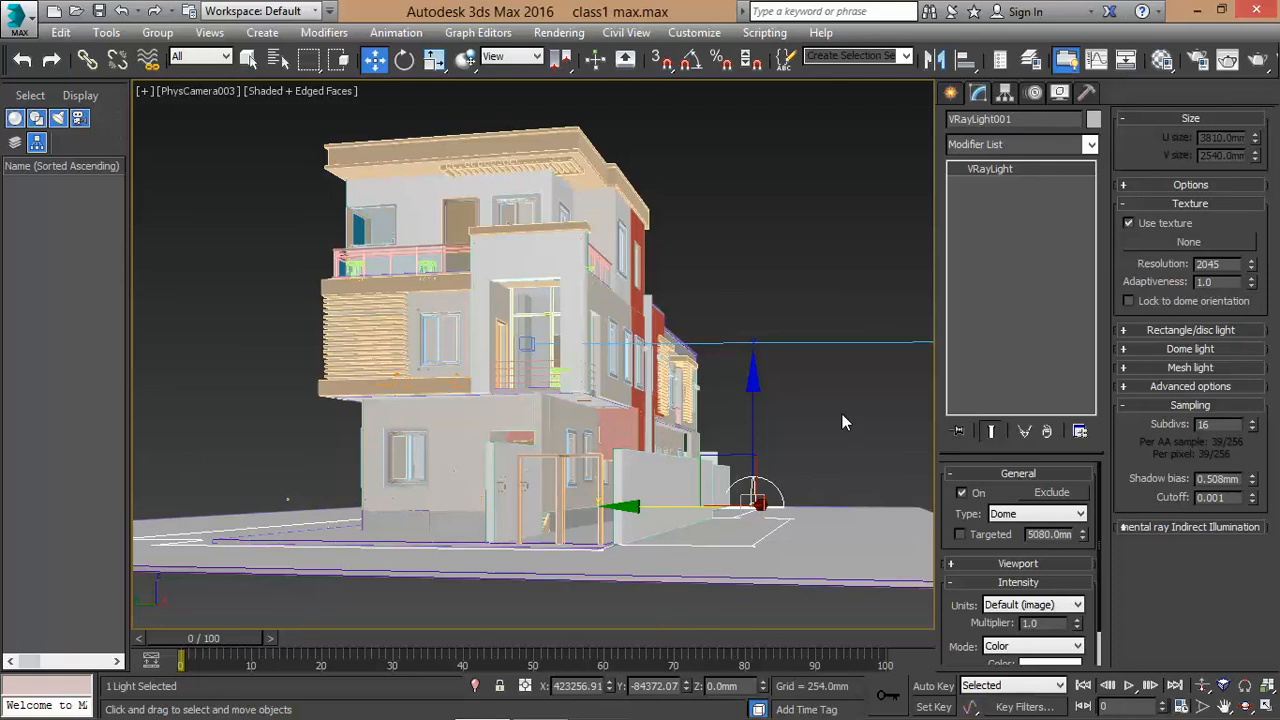
left_click(812, 482)
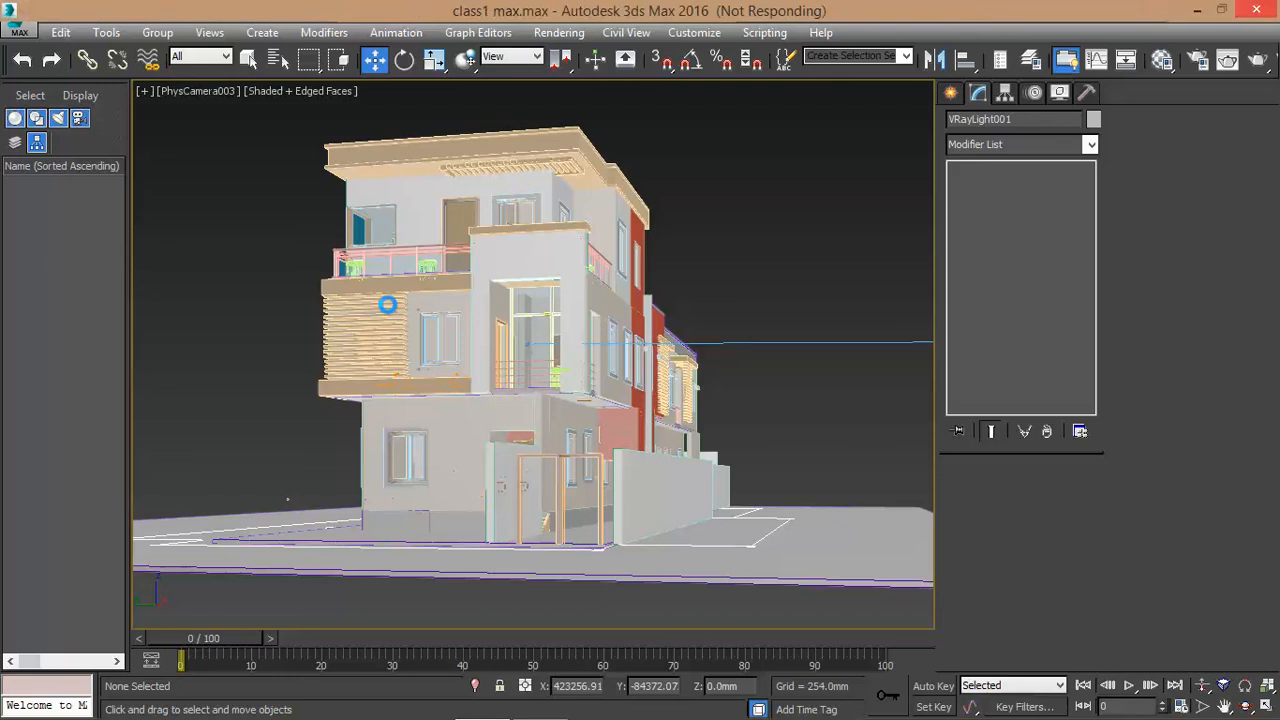
middle_click_drag(389, 313, 388, 304)
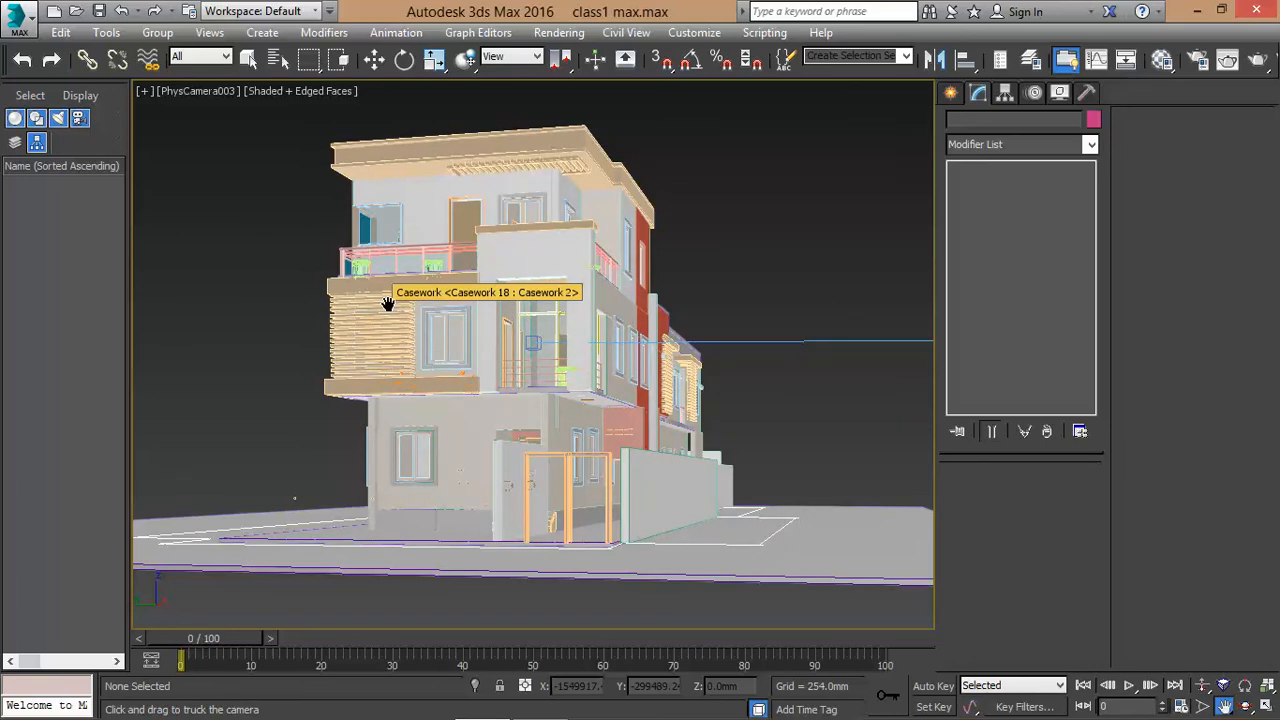
mouse_move(1200, 716)
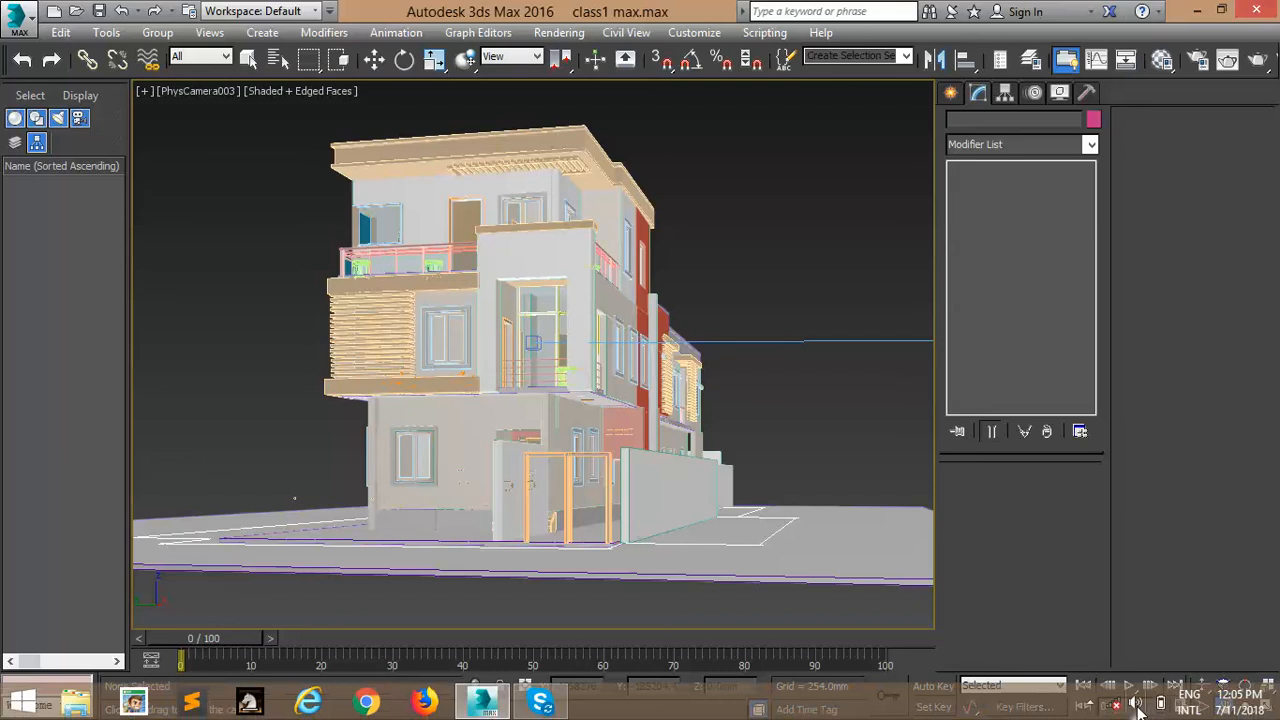
left_click(1089, 704)
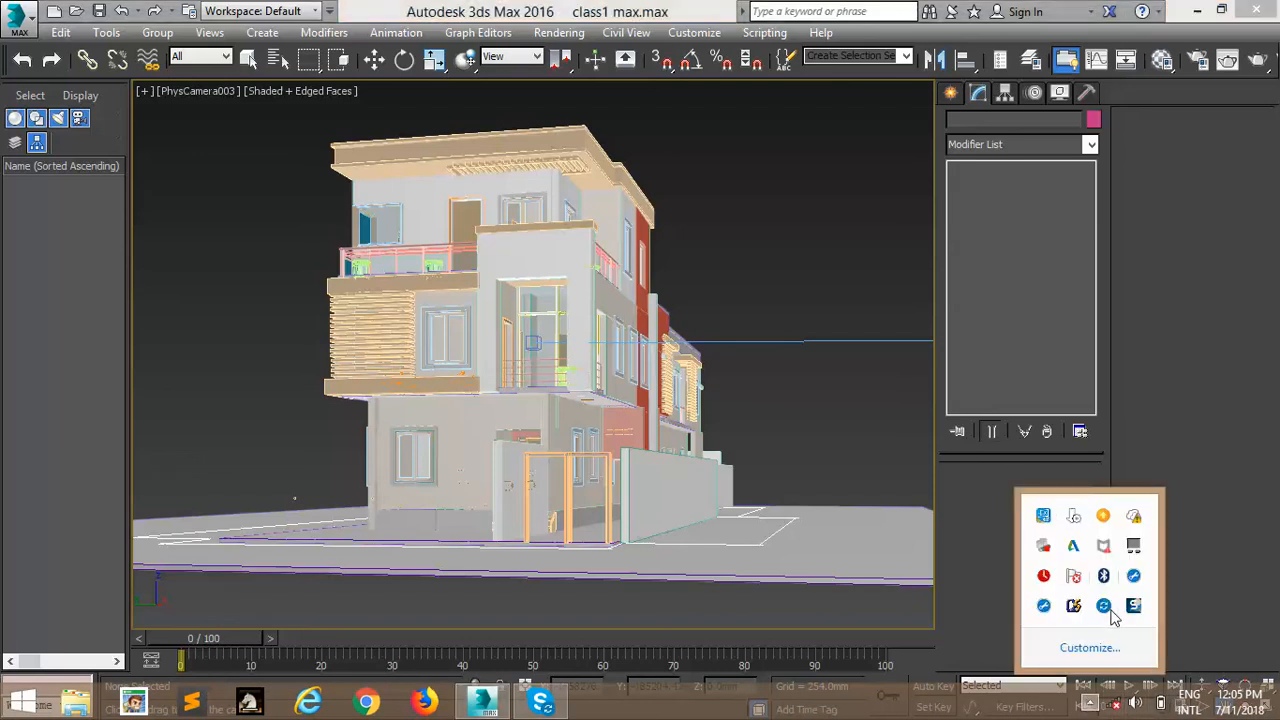
left_click(618, 372)
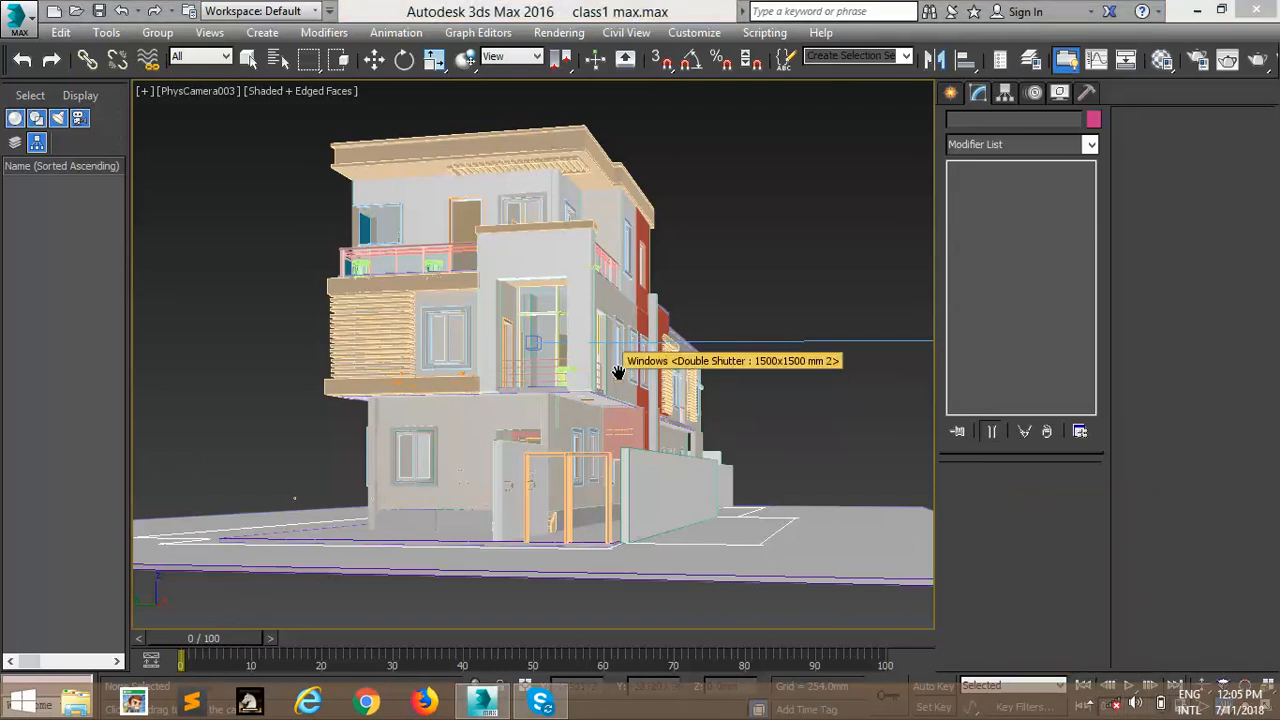